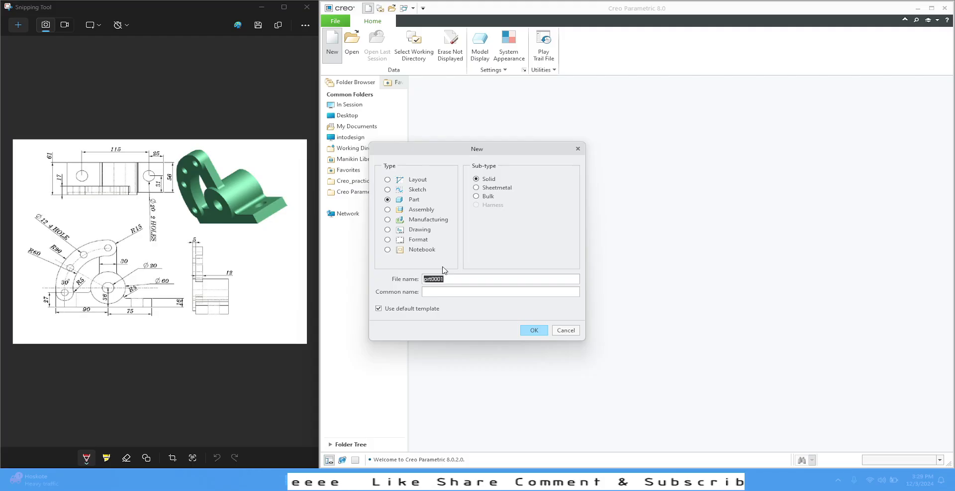
Create a new solid part named 10 from the part-mm template instead of the default template.
{"action": "type", "text": "10"}
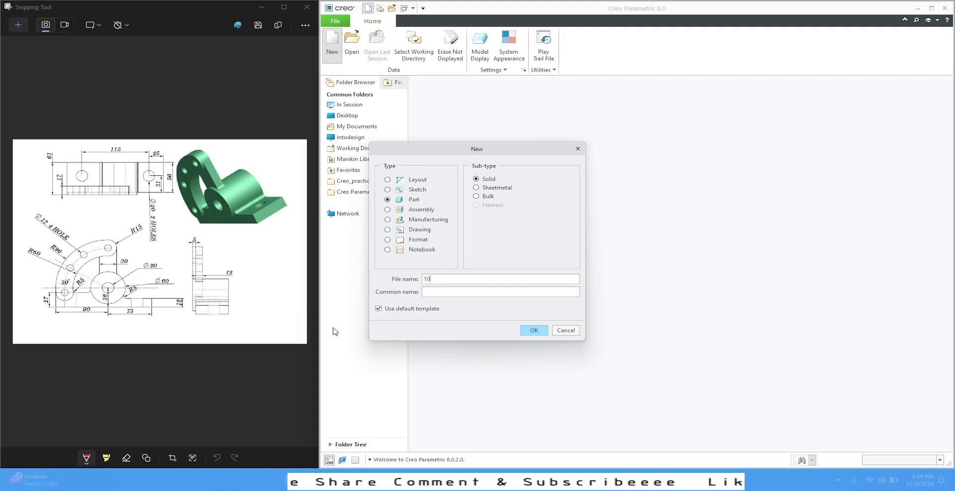
{"action": "left_click", "coordinate": [394, 309]}
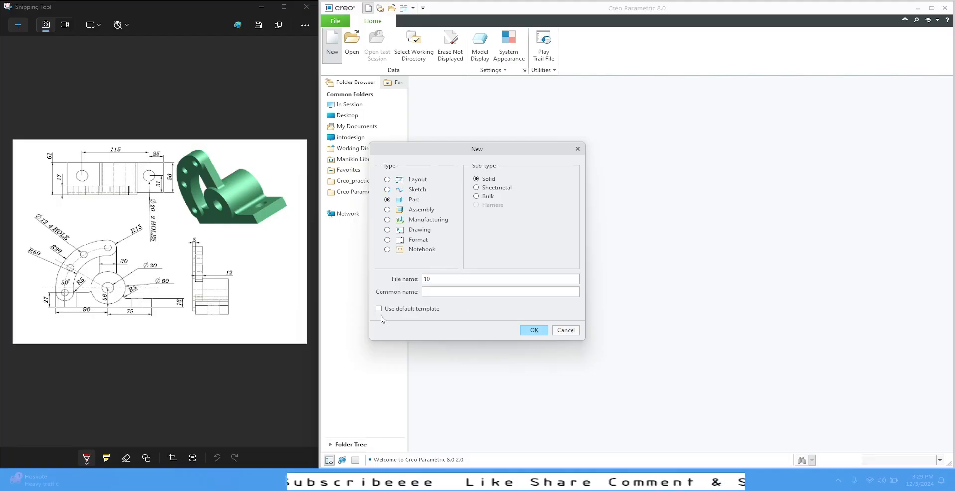
{"action": "left_click", "coordinate": [562, 330]}
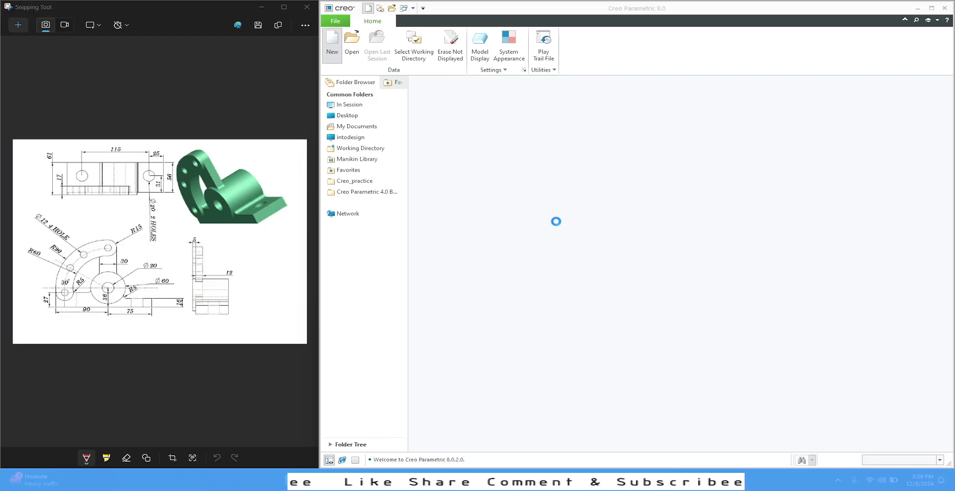
{"action": "scroll", "coordinate": [577, 214], "scroll_direction": "down", "scroll_amount": 2}
{"action": "left_click", "coordinate": [577, 217]}
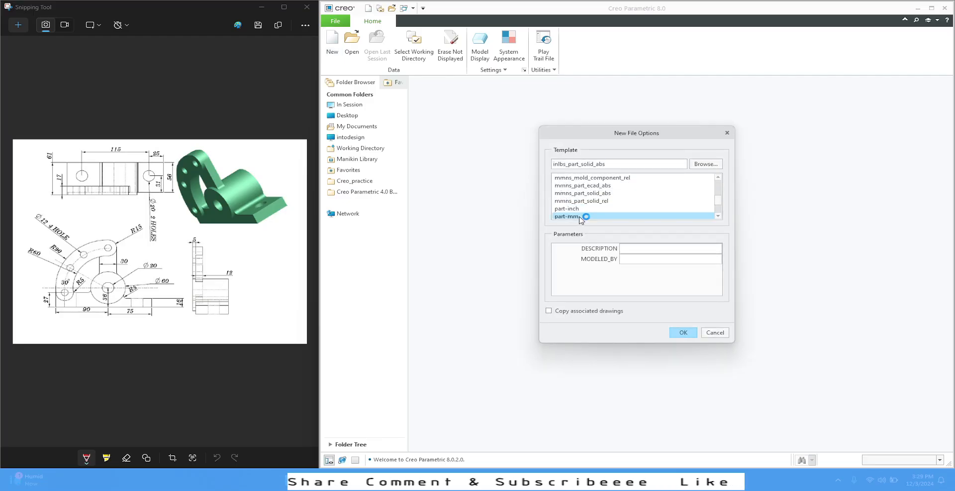
{"action": "left_click", "coordinate": [683, 332]}
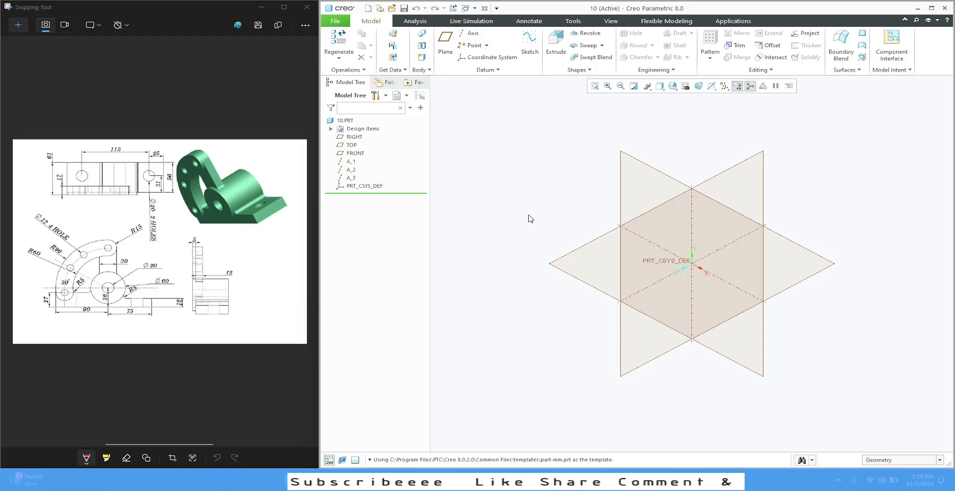
Start an Extrude on the TOP plane and sketch a rectangle about 283 by 60 mm across the vertical reference, below the horizontal one.
{"action": "left_click", "coordinate": [811, 257]}
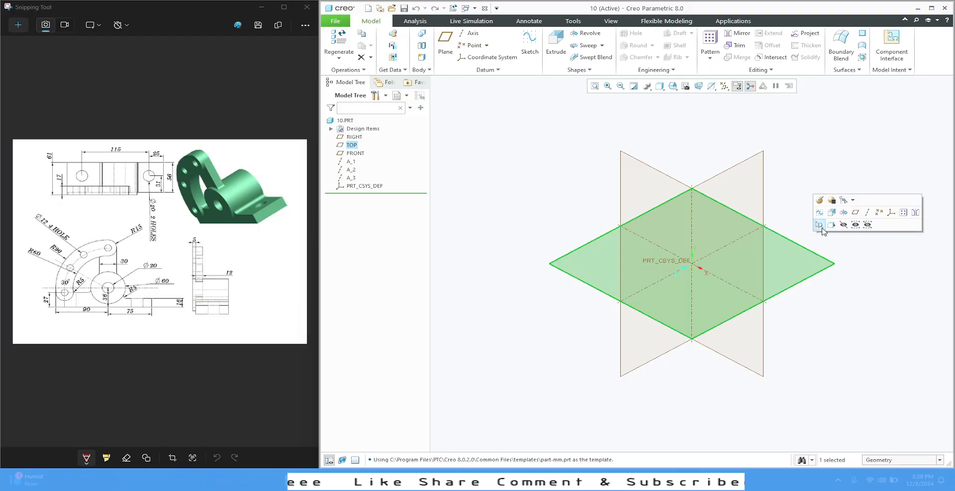
{"action": "left_click", "coordinate": [819, 224]}
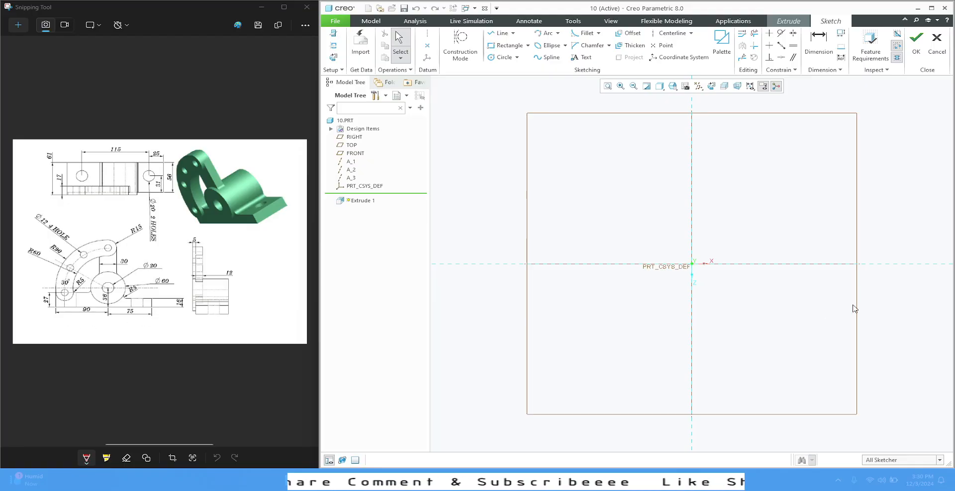
{"action": "left_click", "coordinate": [506, 45]}
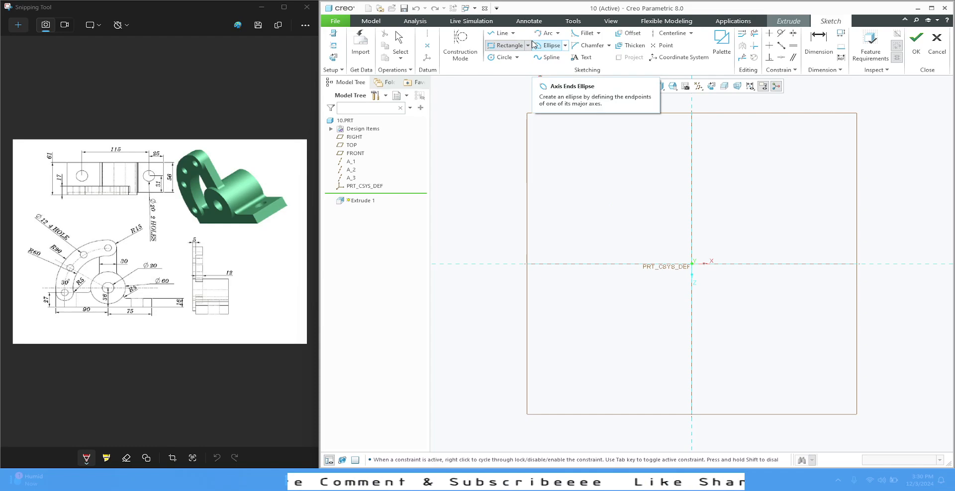
{"action": "left_click", "coordinate": [605, 283]}
{"action": "left_click", "coordinate": [691, 297]}
{"action": "middle_click", "coordinate": [774, 164]}
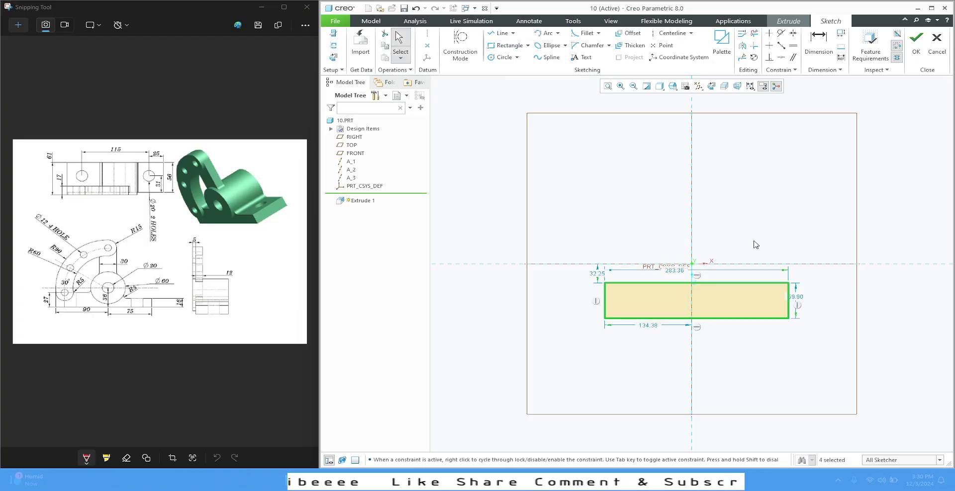
Dimension the rectangle's right edge from the vertical reference line at 75 mm.
{"action": "scroll", "coordinate": [755, 302], "scroll_direction": "up", "scroll_amount": 3}
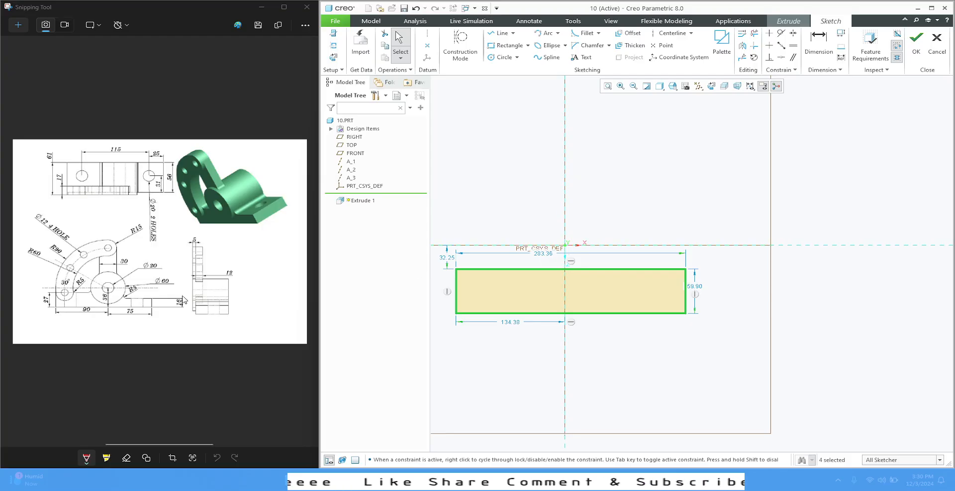
{"action": "left_click", "coordinate": [819, 42]}
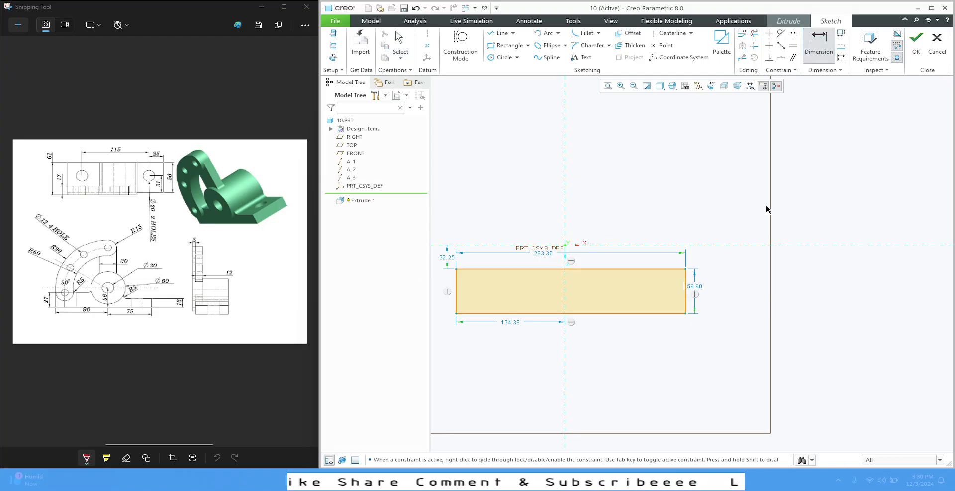
{"action": "left_click", "coordinate": [685, 287]}
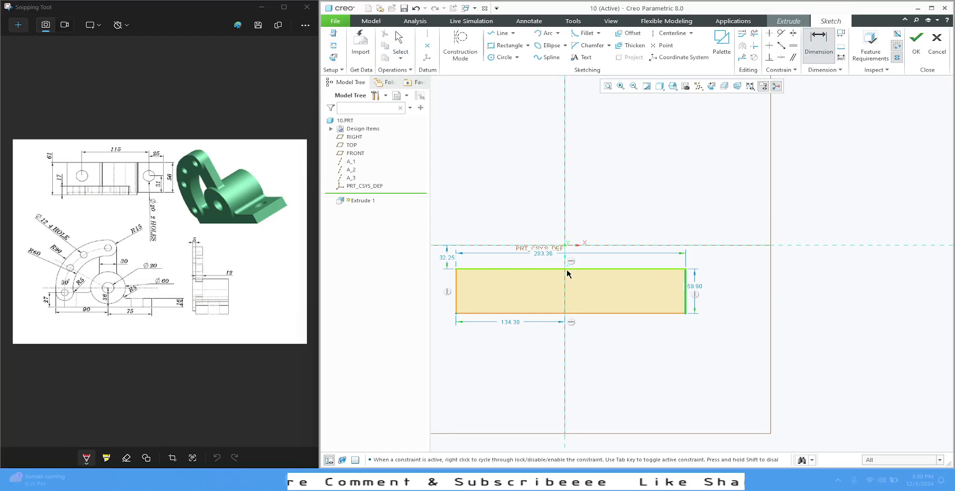
{"action": "middle_click", "coordinate": [629, 329]}
{"action": "type", "text": "75"}
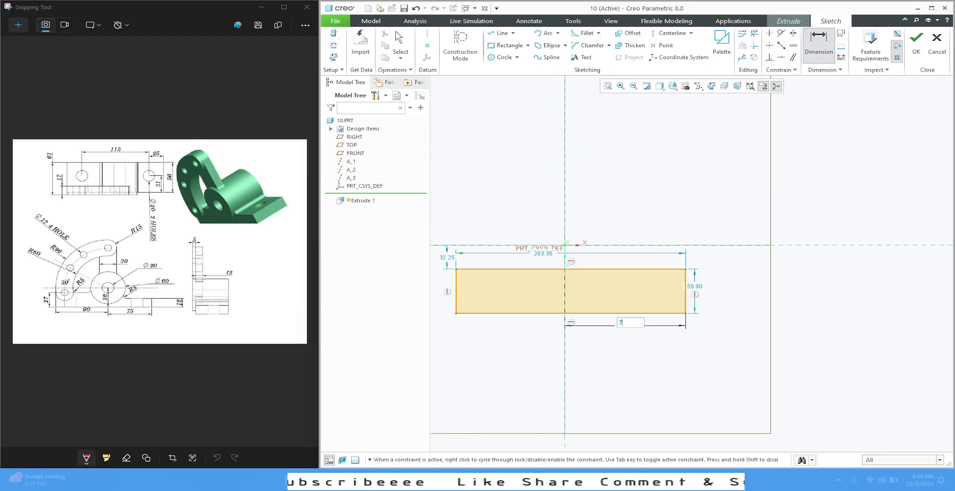
{"action": "key", "text": "Return"}
Dimension the rectangle's left edge from the vertical reference line at 90 mm.
{"action": "scroll", "coordinate": [779, 312], "scroll_direction": "up", "scroll_amount": 3}
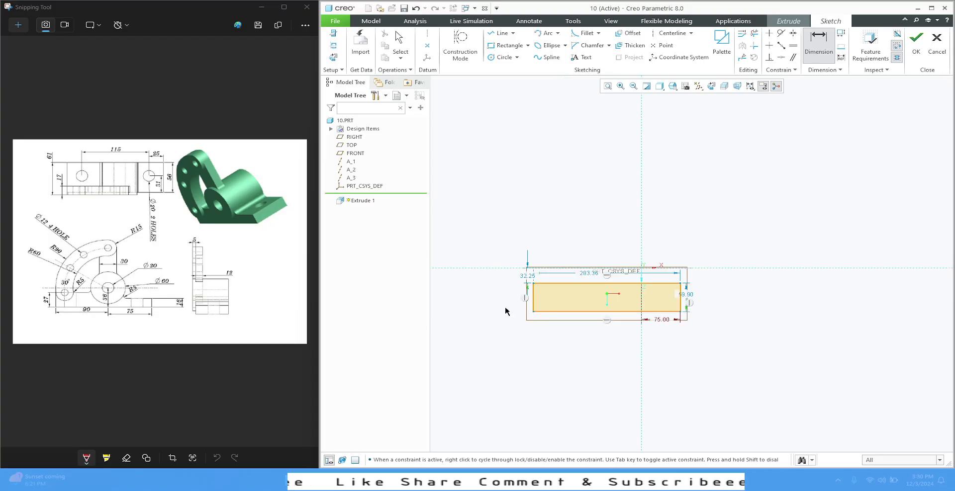
{"action": "left_click", "coordinate": [534, 299]}
{"action": "left_click", "coordinate": [641, 295]}
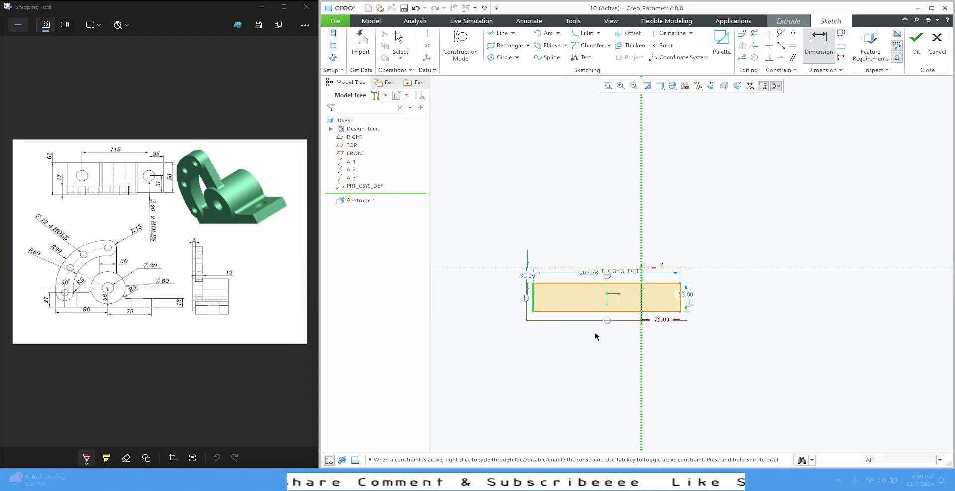
{"action": "middle_click", "coordinate": [595, 331]}
{"action": "type", "text": "90"}
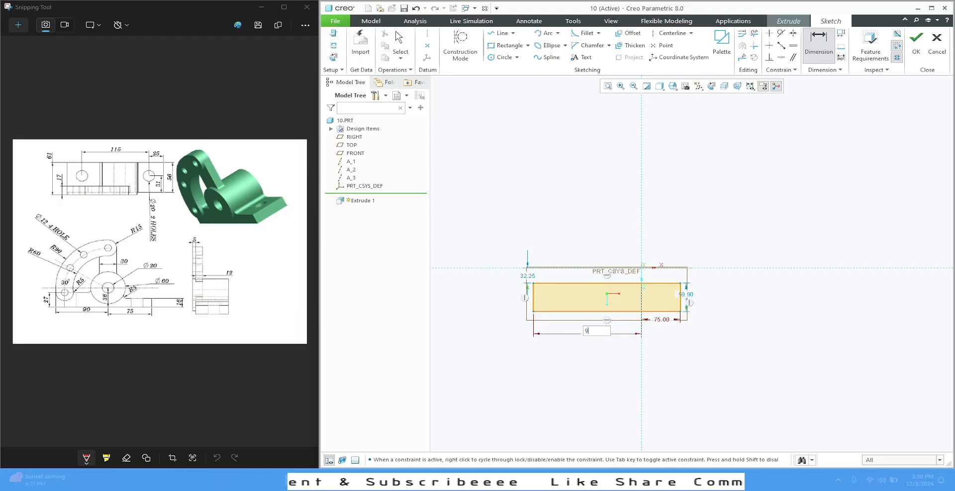
{"action": "key", "text": "Return"}
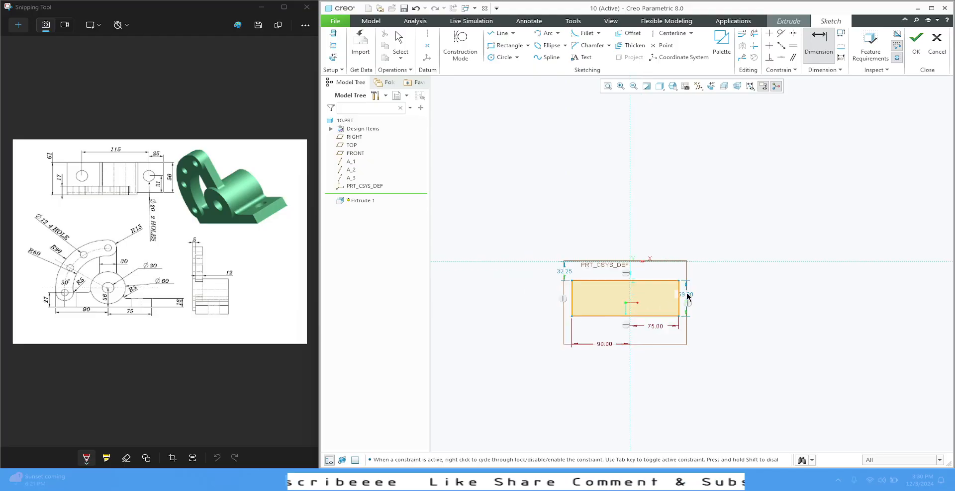
Set the rectangle's height to 16 mm.
{"action": "scroll", "coordinate": [684, 299], "scroll_direction": "down", "scroll_amount": 3}
{"action": "double_click", "coordinate": [685, 296]}
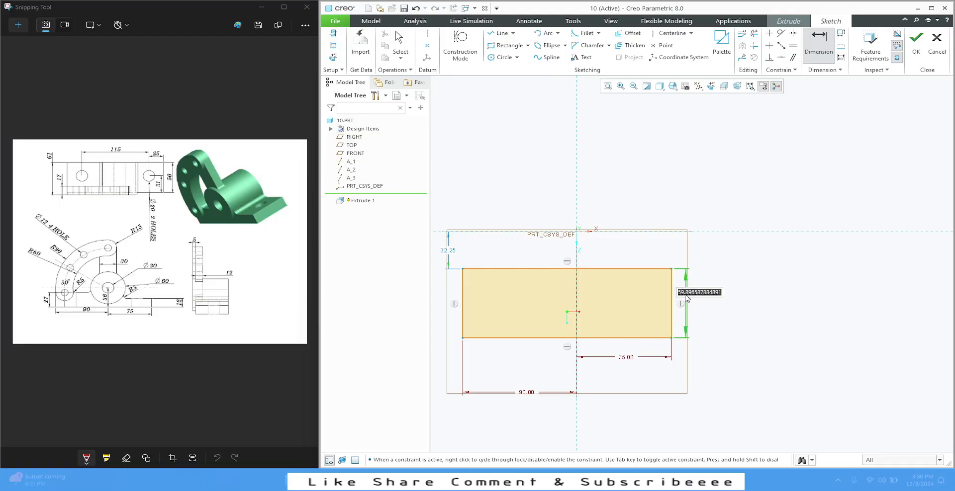
{"action": "type", "text": "16"}
{"action": "key", "text": "Return"}
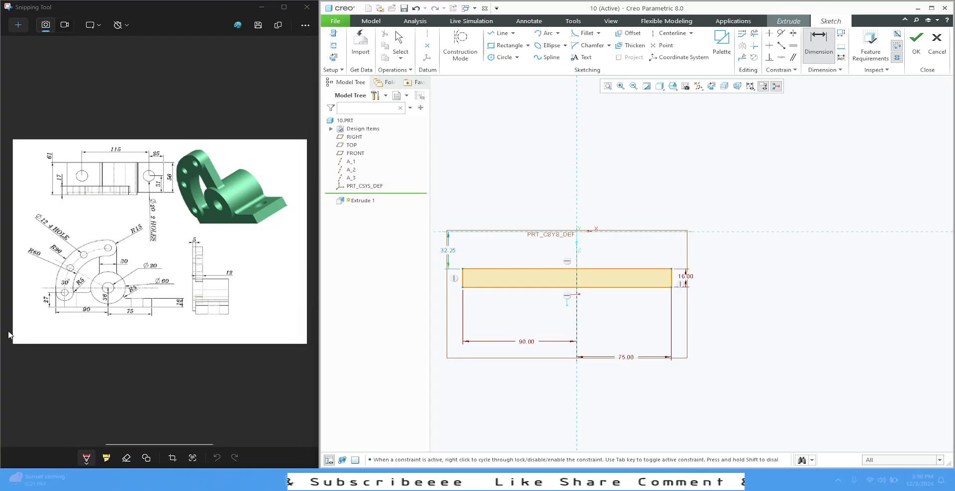
Dimension the rectangle's bottom edge from the horizontal reference line at 36 mm.
{"action": "left_click", "coordinate": [607, 291]}
{"action": "left_click", "coordinate": [736, 232]}
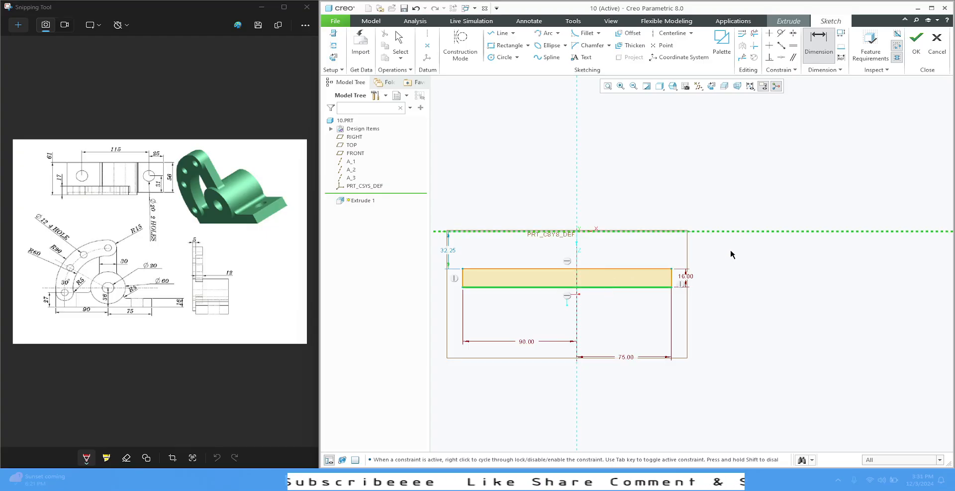
{"action": "middle_click", "coordinate": [731, 252]}
{"action": "type", "text": "36"}
{"action": "key", "text": "Return"}
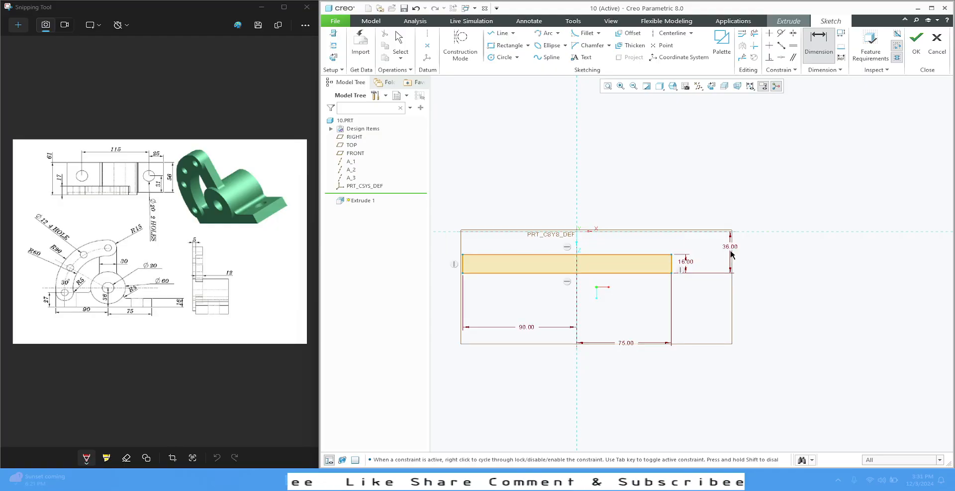
Finish the sketch and extrude the rectangle as a solid to a depth of 16 mm.
{"action": "left_click", "coordinate": [919, 43]}
{"action": "left_click", "coordinate": [672, 86]}
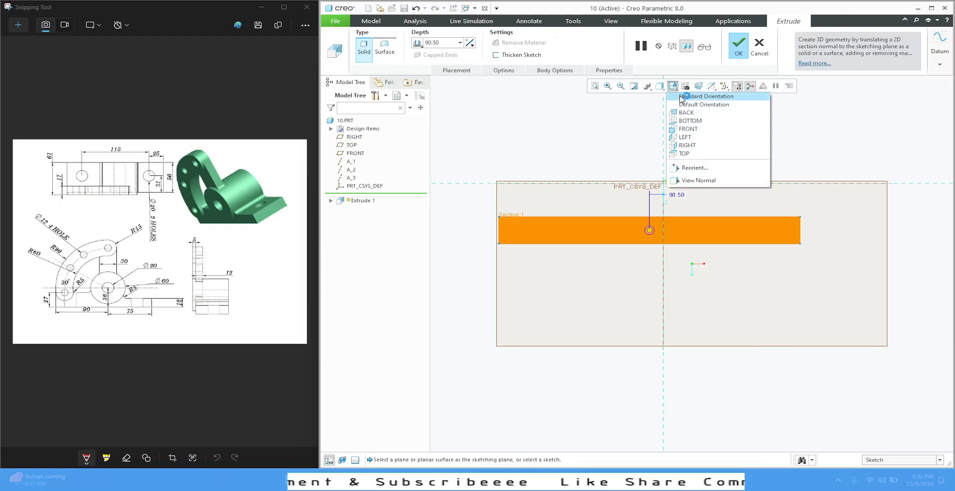
{"action": "left_click", "coordinate": [689, 94]}
{"action": "scroll", "coordinate": [718, 263], "scroll_direction": "down", "scroll_amount": 4}
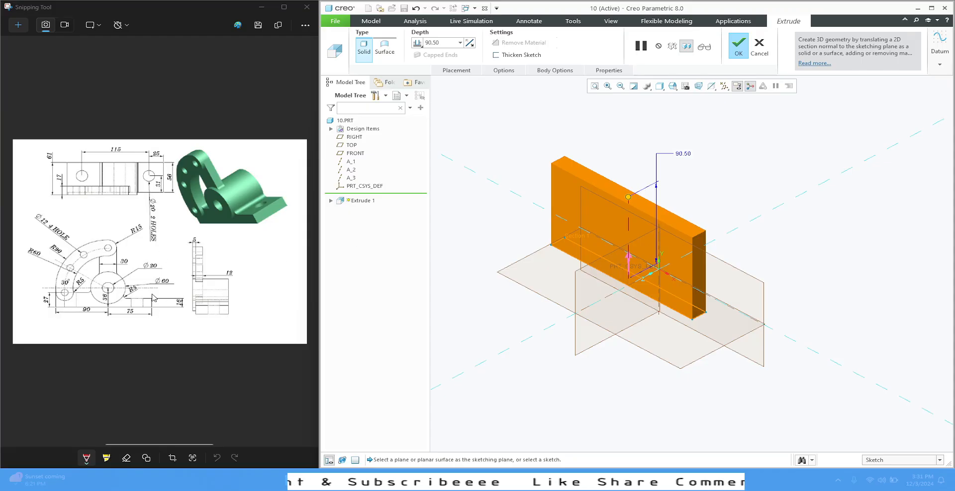
{"action": "double_click", "coordinate": [449, 40]}
{"action": "type", "text": "16"}
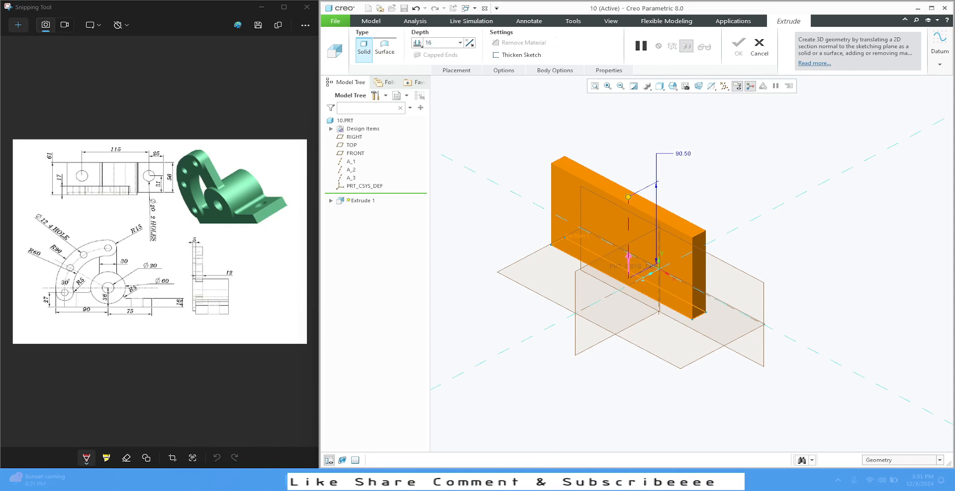
{"action": "key", "text": "Return"}
{"action": "left_click", "coordinate": [739, 46]}
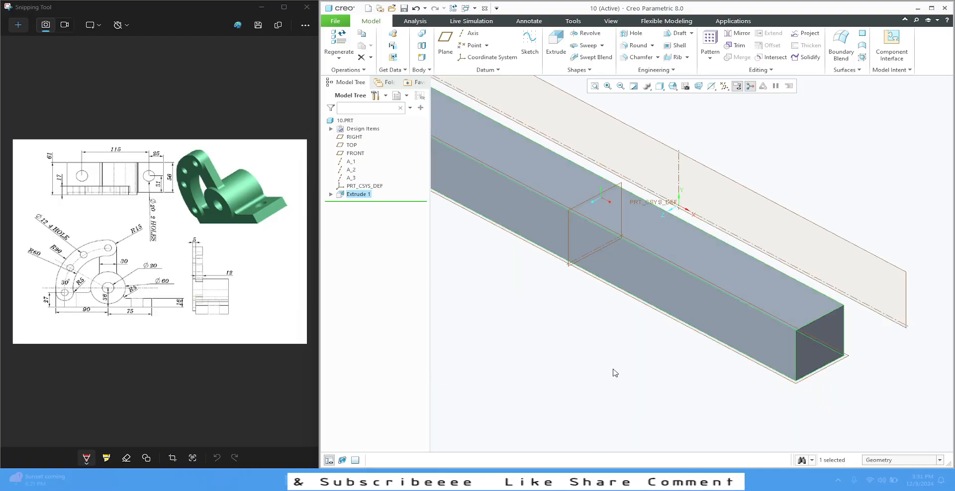
Reopen the base extrusion's section sketch and set the rectangle's height to 56 mm.
{"action": "left_click", "coordinate": [615, 373]}
{"action": "scroll", "coordinate": [657, 347], "scroll_direction": "up", "scroll_amount": 3}
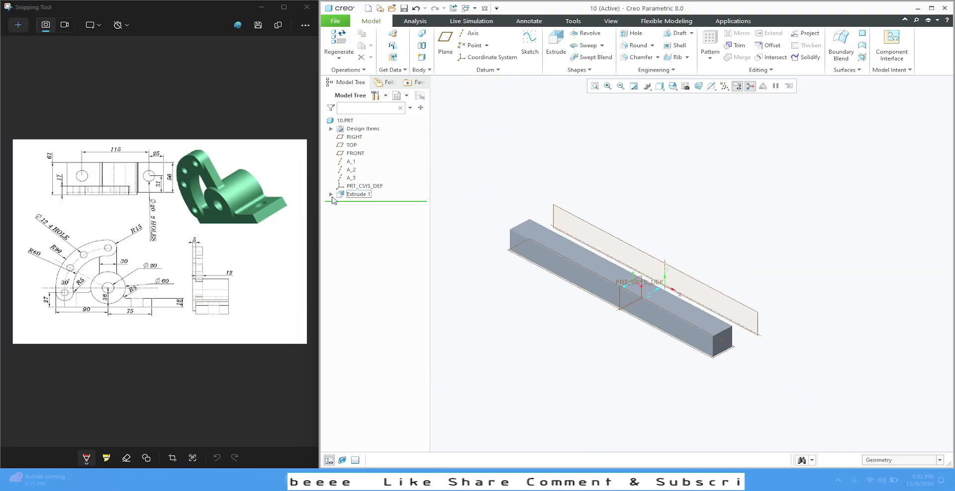
{"action": "left_click", "coordinate": [354, 194]}
{"action": "left_click", "coordinate": [373, 147]}
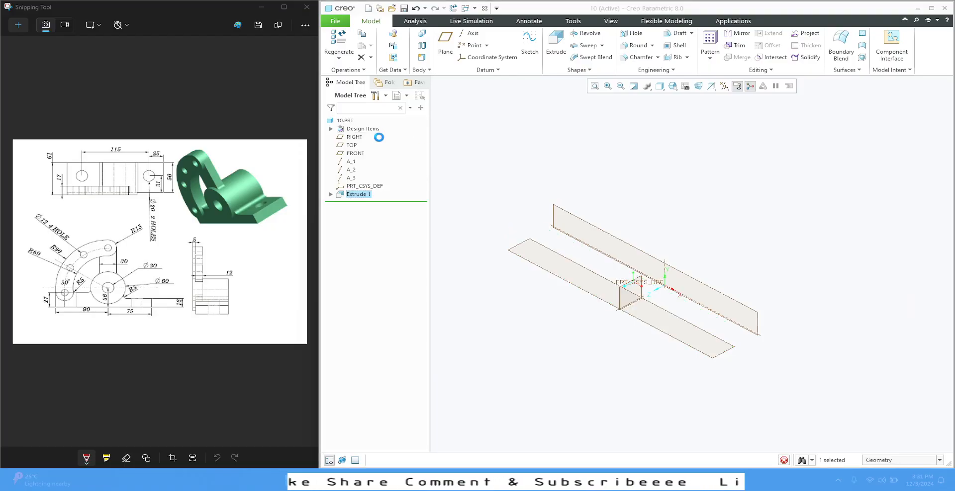
{"action": "left_click", "coordinate": [547, 106]}
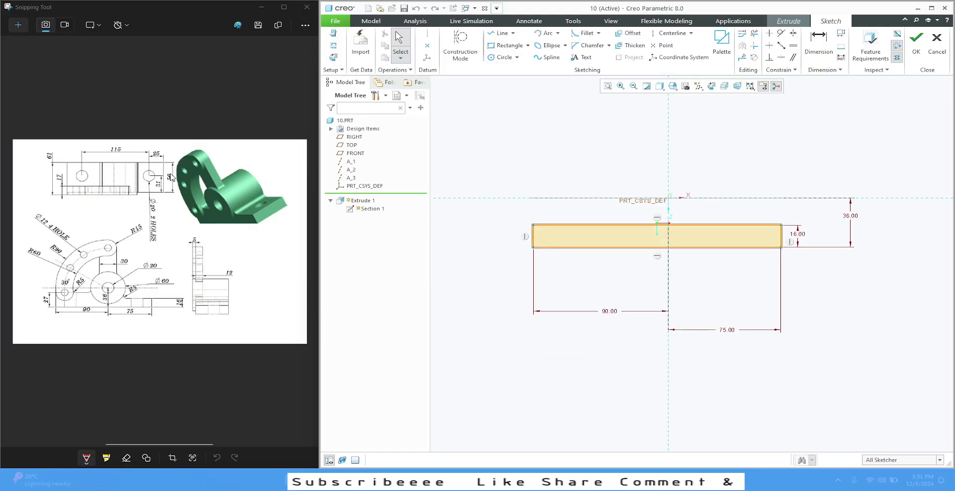
{"action": "double_click", "coordinate": [797, 234]}
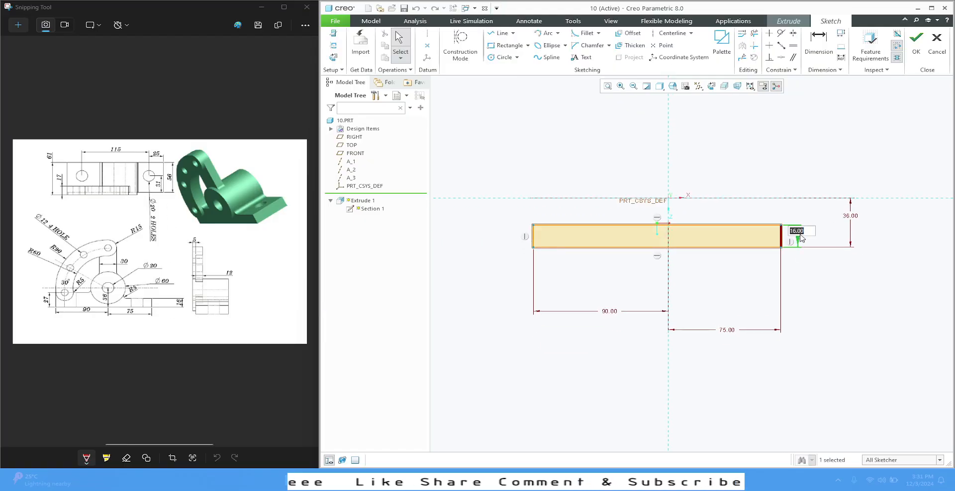
{"action": "type", "text": "56"}
{"action": "key", "text": "Return"}
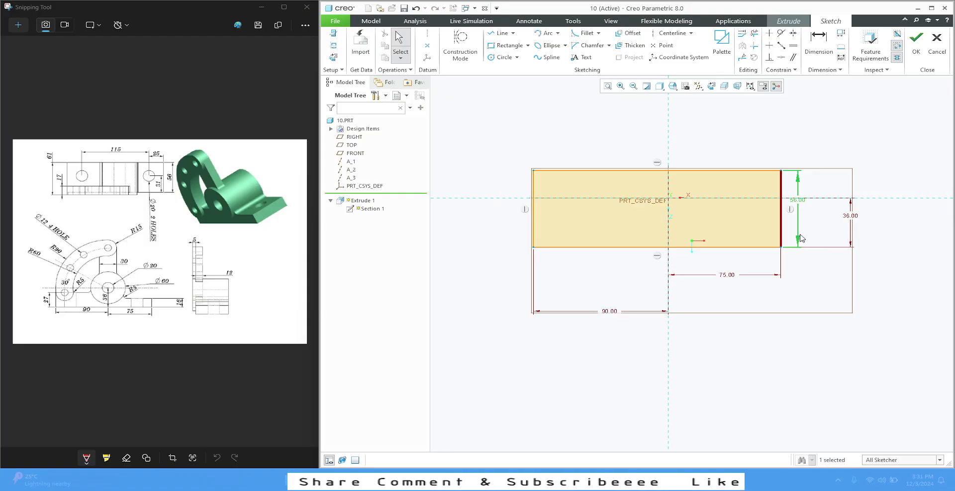
{"action": "left_click", "coordinate": [822, 124]}
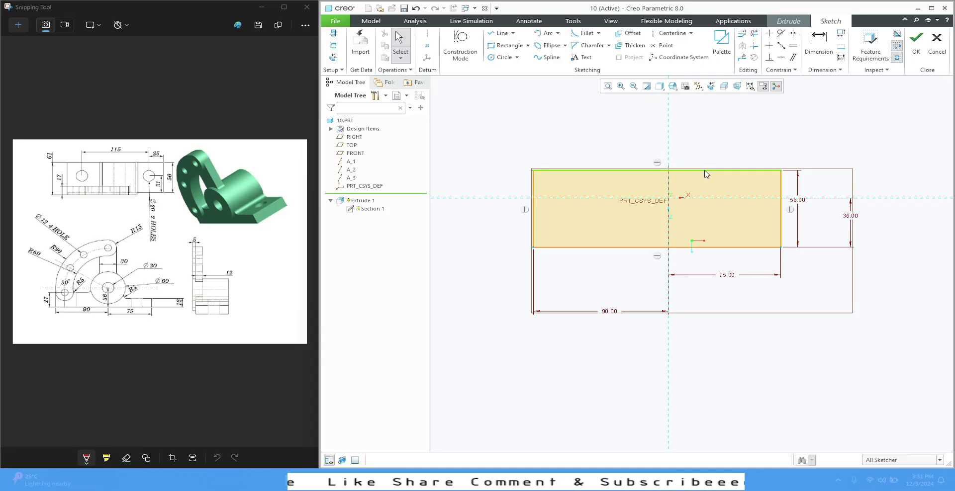
{"action": "left_click_drag", "start_coordinate": [704, 171], "coordinate": [701, 203]}
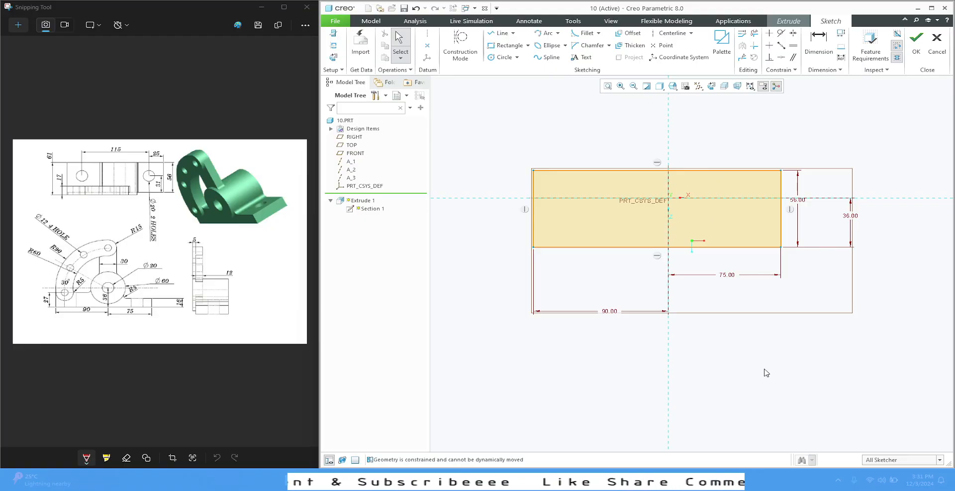
Accept the edited sketch and the redefined base extrusion, and show the part in the standard orientation.
{"action": "left_click", "coordinate": [916, 44]}
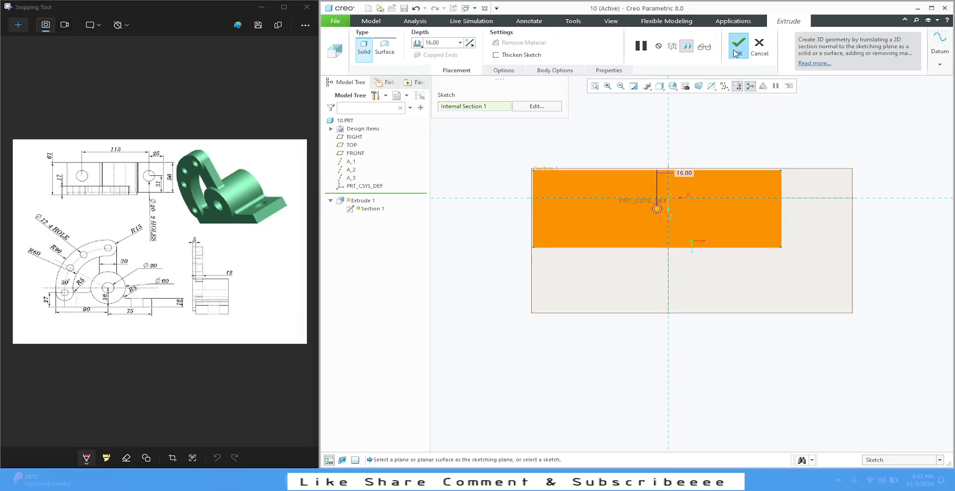
{"action": "middle_click", "coordinate": [701, 199]}
{"action": "left_click", "coordinate": [672, 86]}
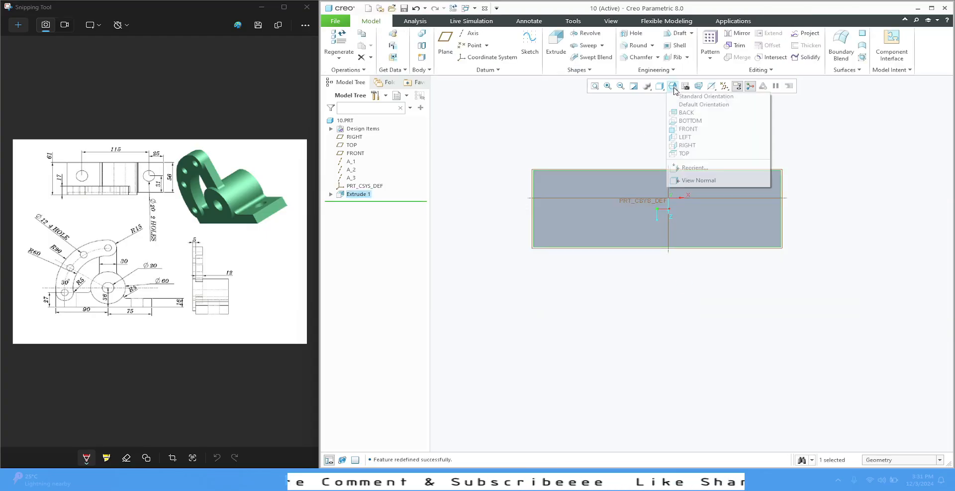
{"action": "left_click", "coordinate": [696, 96]}
{"action": "left_click", "coordinate": [545, 333]}
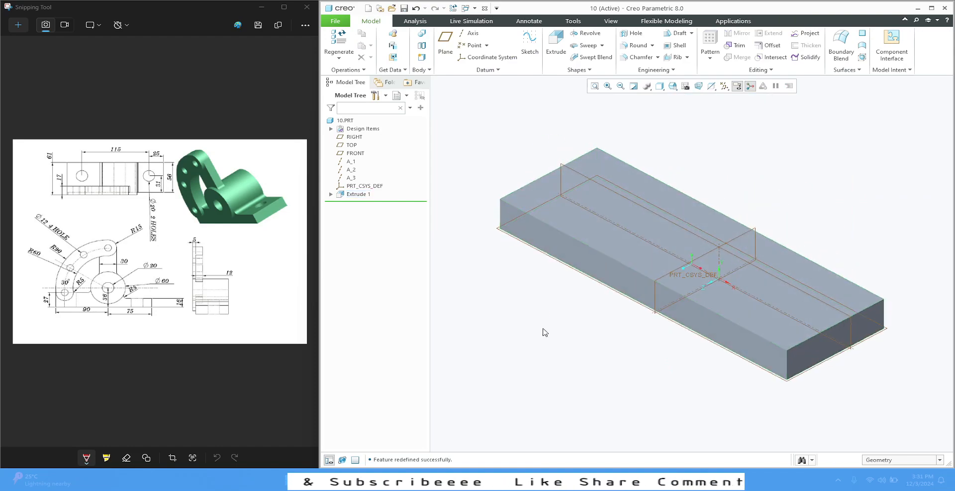
Set the model's display style to Shading With Edges.
{"action": "scroll", "coordinate": [686, 269], "scroll_direction": "down", "scroll_amount": 2}
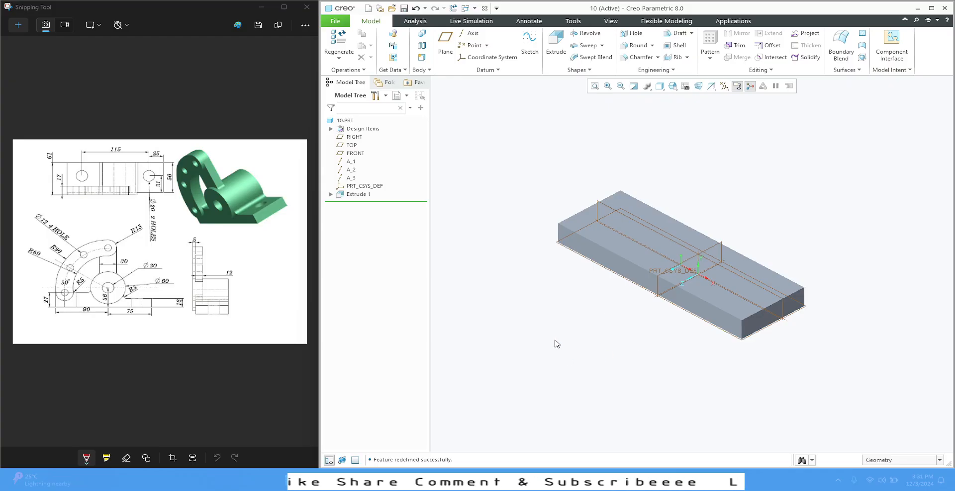
{"action": "left_click", "coordinate": [660, 88]}
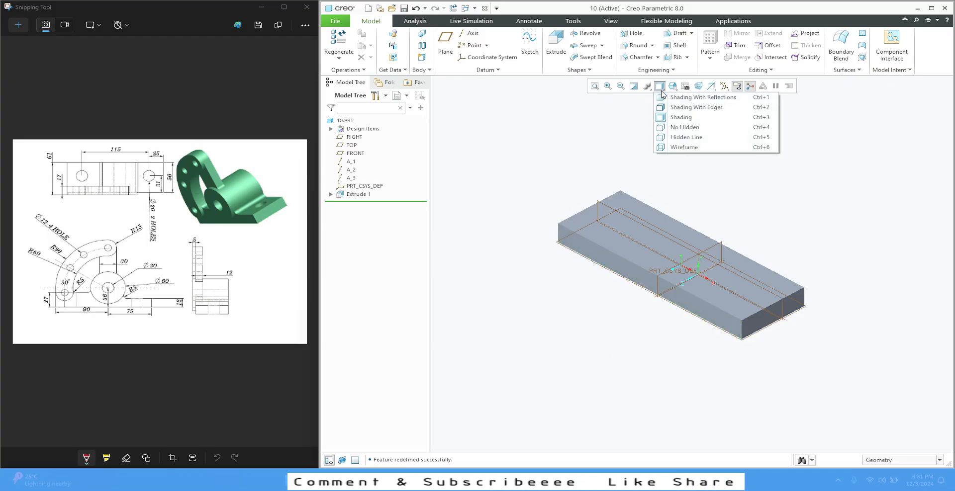
{"action": "left_click", "coordinate": [695, 107]}
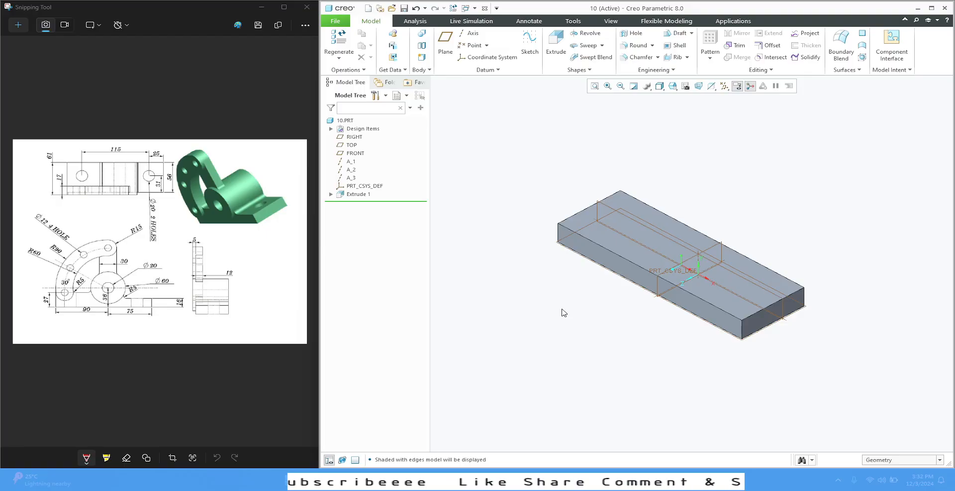
Start an extrusion on the plate's long front face and sketch a circle about 43 mm in diameter overlapping the plate's upper edge.
{"action": "left_click", "coordinate": [627, 276]}
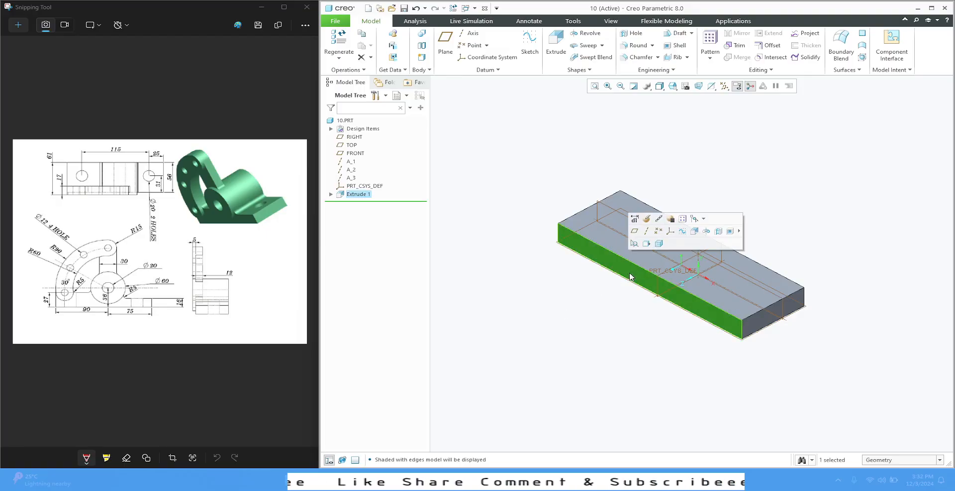
{"action": "left_click", "coordinate": [694, 230]}
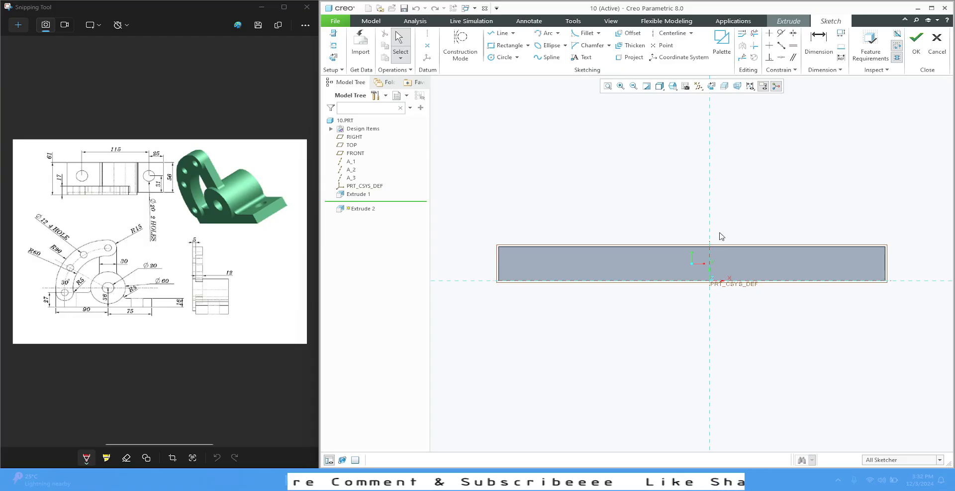
{"action": "left_click", "coordinate": [502, 57]}
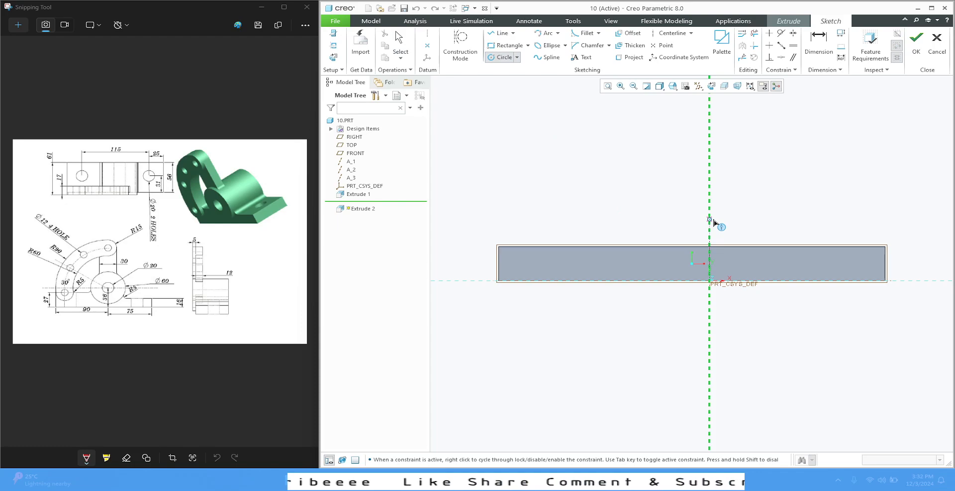
{"action": "left_click", "coordinate": [665, 216]}
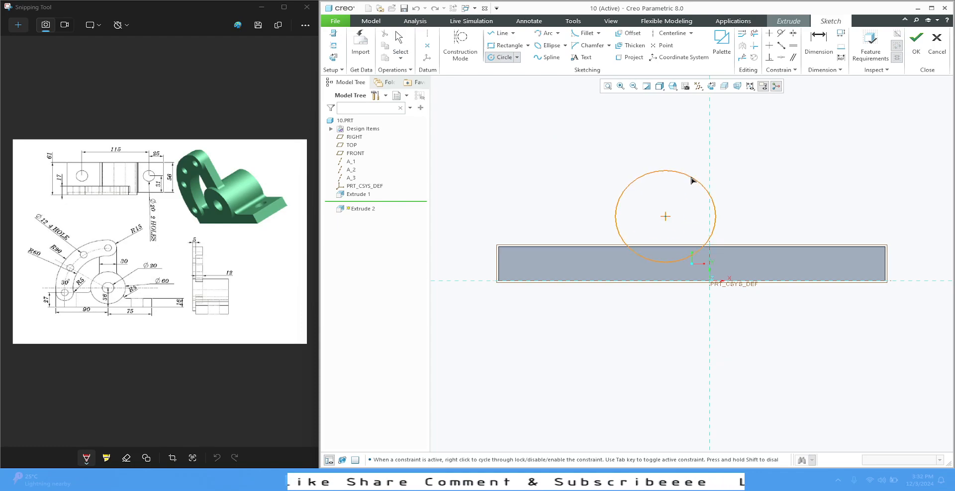
{"action": "left_click", "coordinate": [691, 180]}
{"action": "middle_click", "coordinate": [625, 164]}
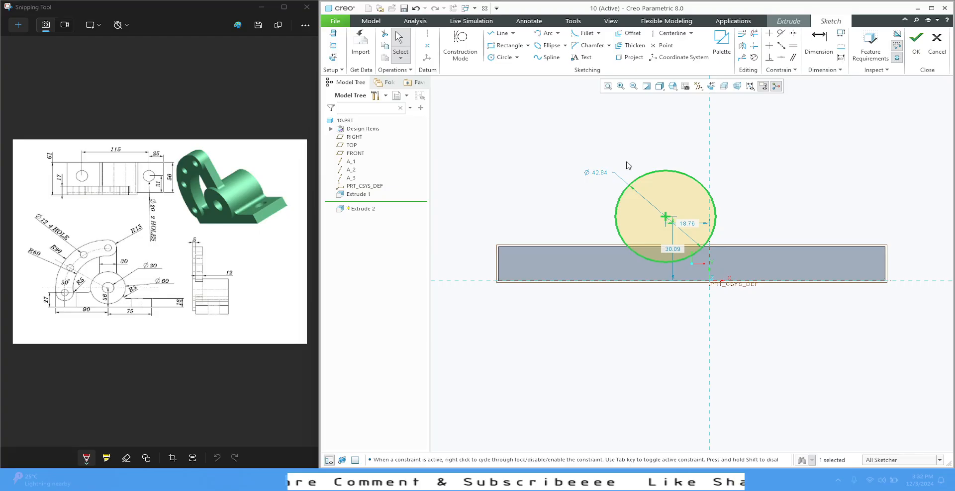
Set the circle's diameter to 60 mm and its centre height above the horizontal reference to 36 mm.
{"action": "double_click", "coordinate": [596, 174]}
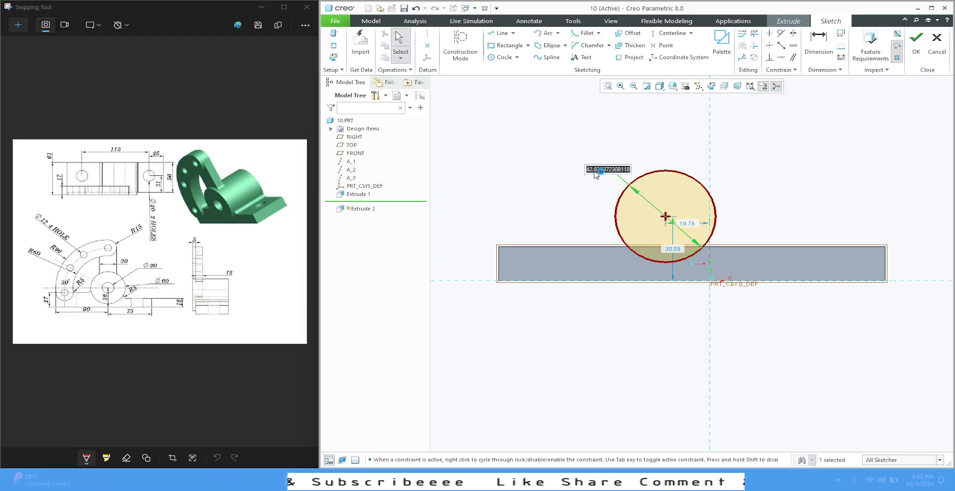
{"action": "type", "text": "60"}
{"action": "key", "text": "Return"}
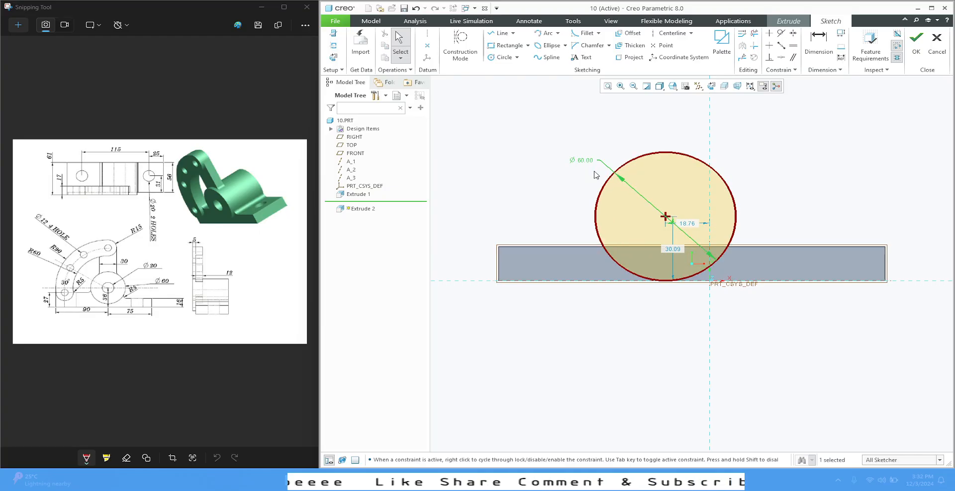
{"action": "left_click", "coordinate": [636, 346]}
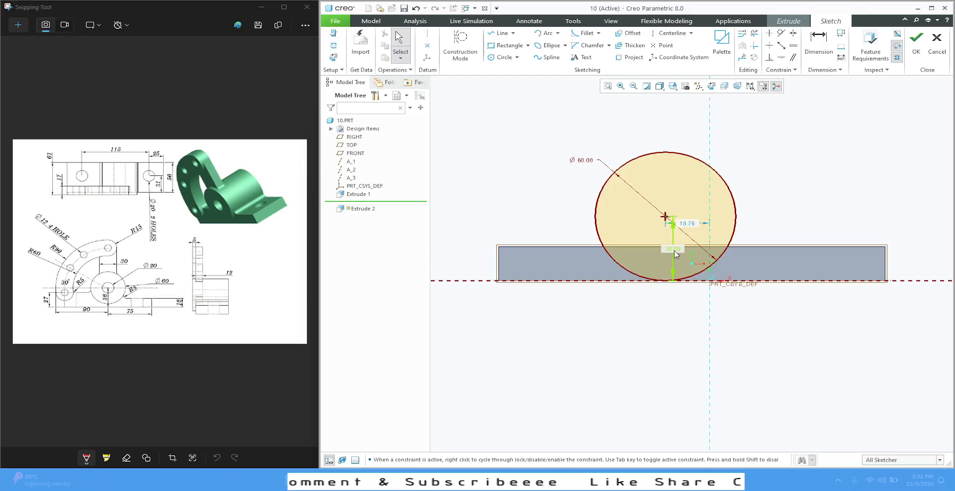
{"action": "double_click", "coordinate": [676, 251]}
{"action": "type", "text": "36"}
{"action": "key", "text": "Return"}
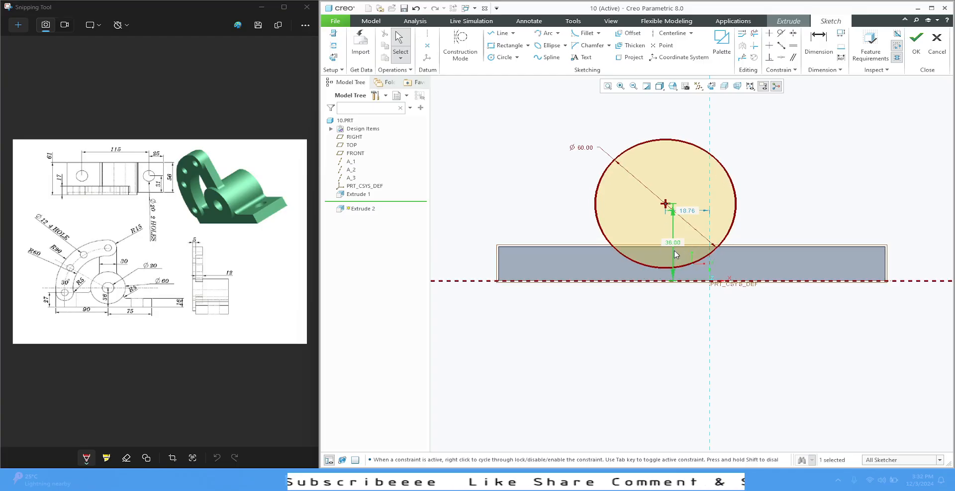
{"action": "left_click", "coordinate": [675, 335]}
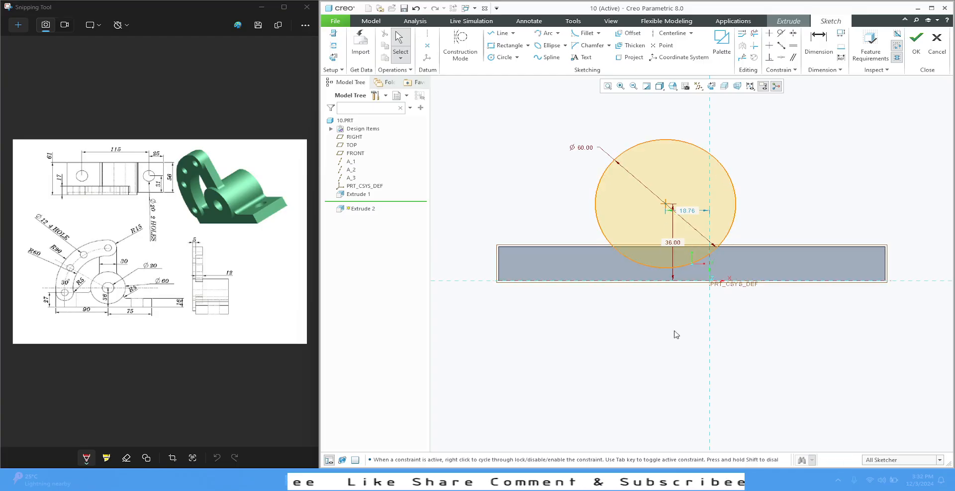
Dimension the circle's centre from the plate's right end at 75 mm.
{"action": "left_click", "coordinate": [818, 42]}
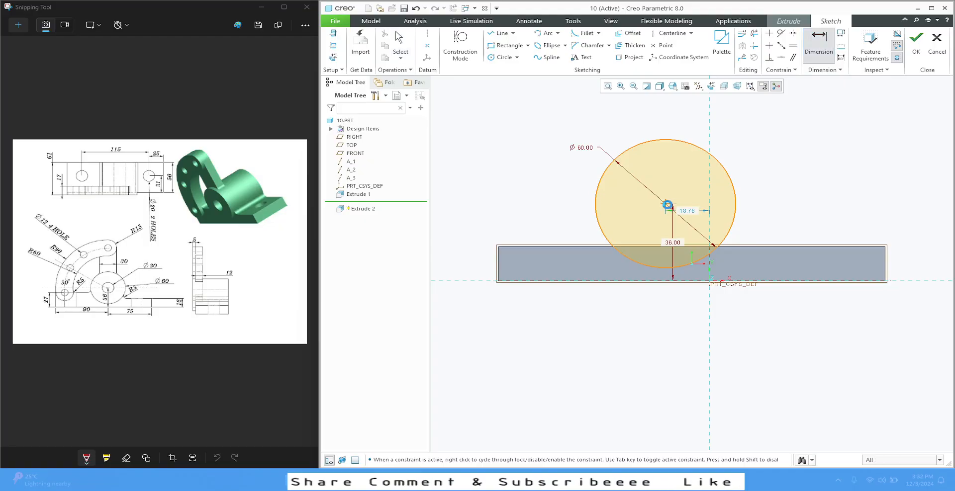
{"action": "middle_click", "coordinate": [780, 313]}
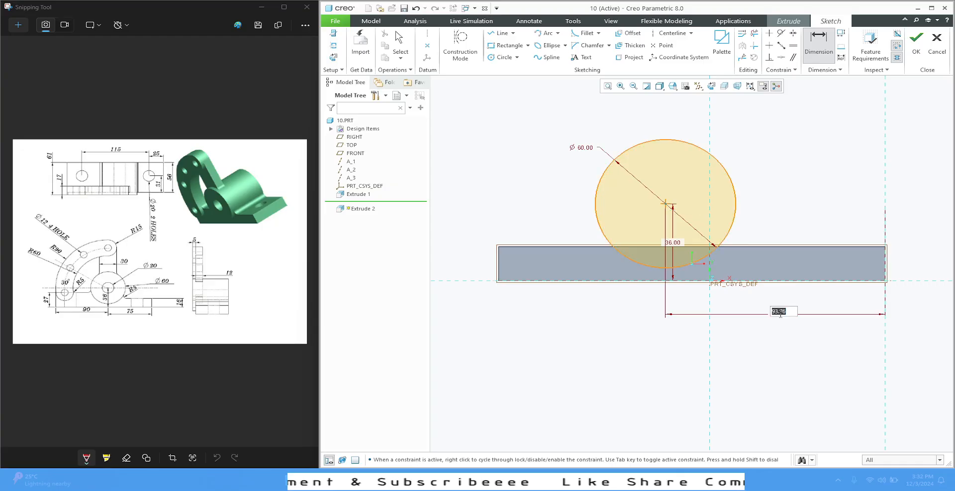
{"action": "type", "text": "75"}
{"action": "key", "text": "Return"}
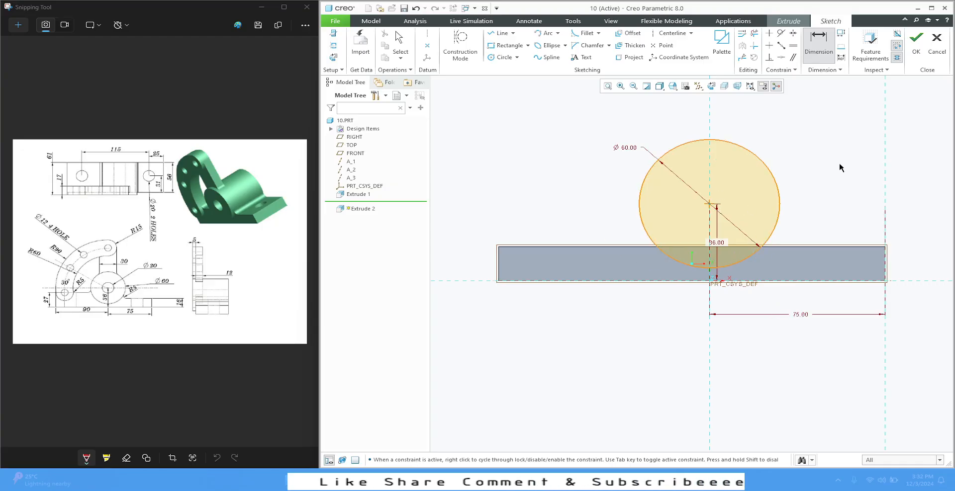
Finish the circle sketch and set the extrusion's Side 1 depth to 5 mm.
{"action": "left_click", "coordinate": [916, 44]}
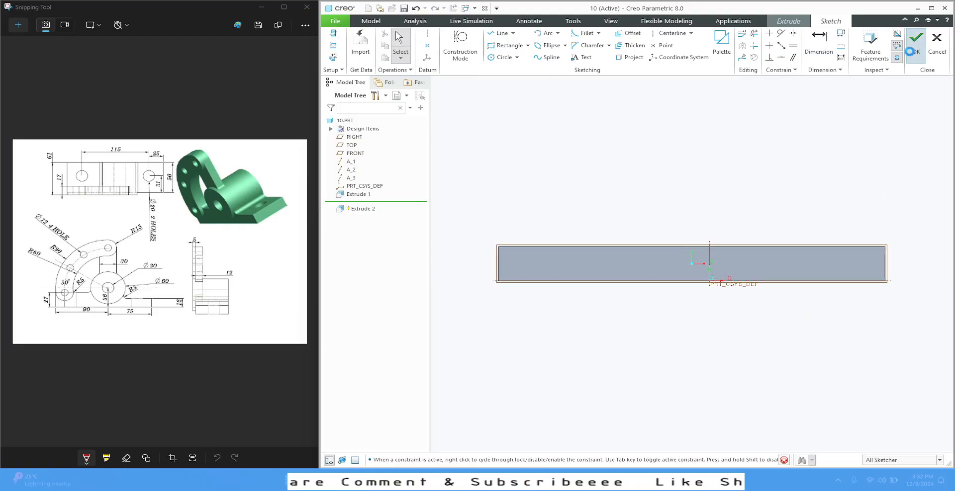
{"action": "left_click", "coordinate": [673, 86]}
{"action": "left_click", "coordinate": [694, 94]}
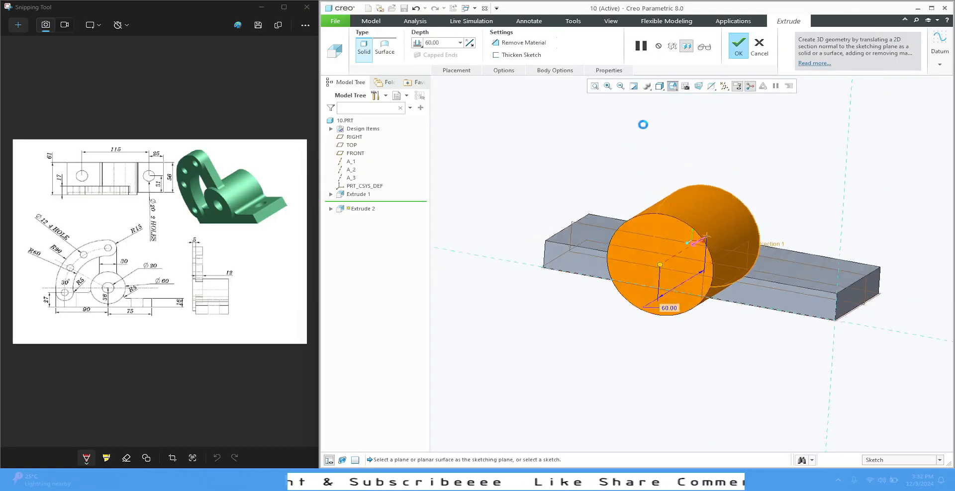
{"action": "left_click", "coordinate": [503, 70]}
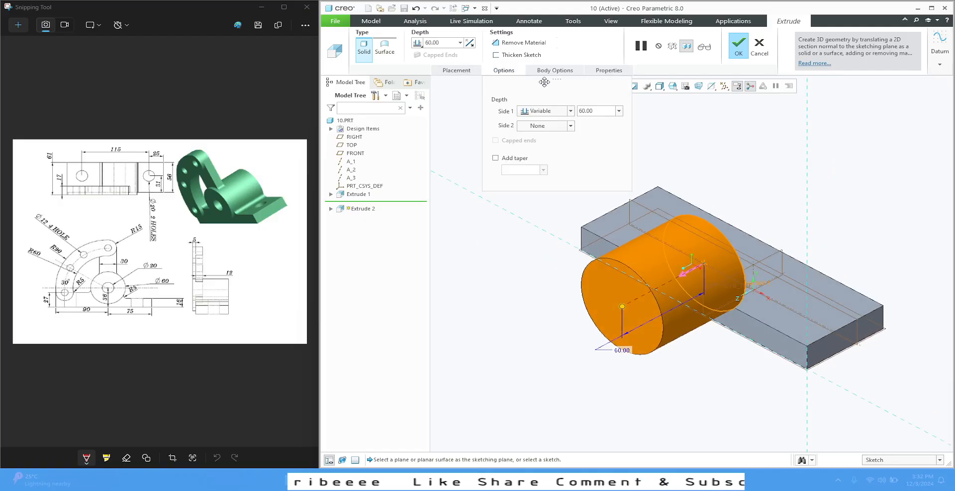
{"action": "double_click", "coordinate": [598, 109]}
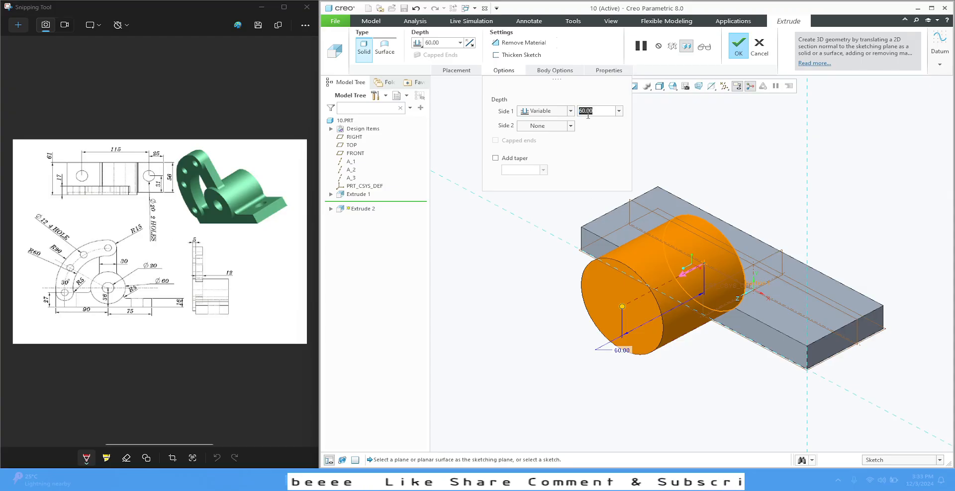
{"action": "type", "text": "5"}
{"action": "key", "text": "Return"}
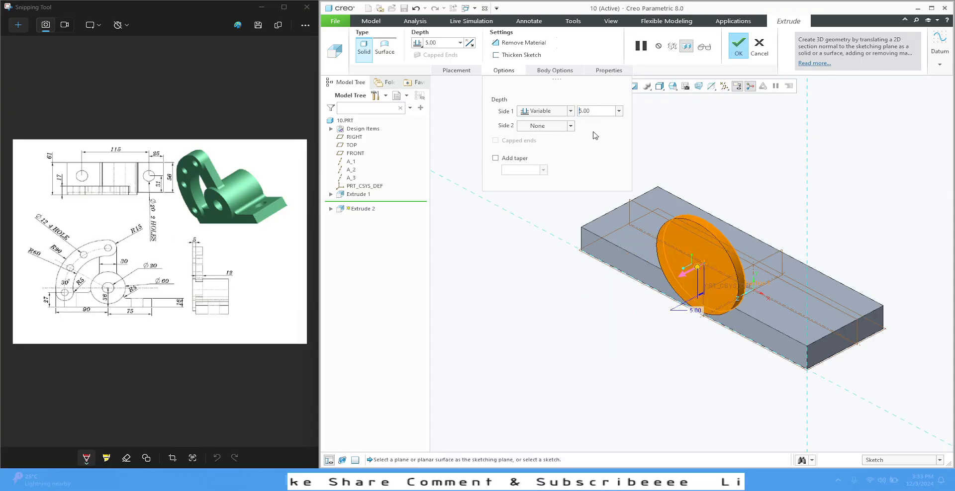
Add a variable Side 2 depth of 51 mm to the cylinder extrusion and accept the feature.
{"action": "left_click", "coordinate": [570, 126]}
{"action": "left_click", "coordinate": [545, 134]}
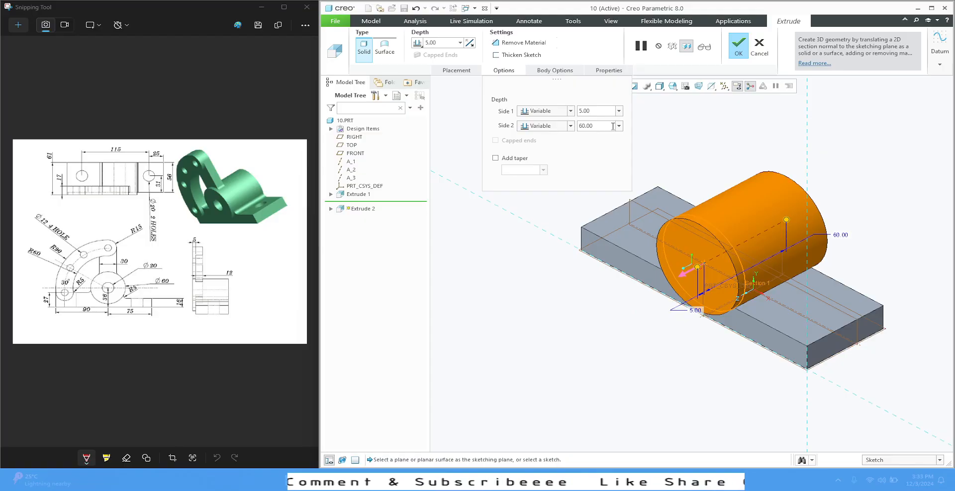
{"action": "left_click", "coordinate": [612, 126]}
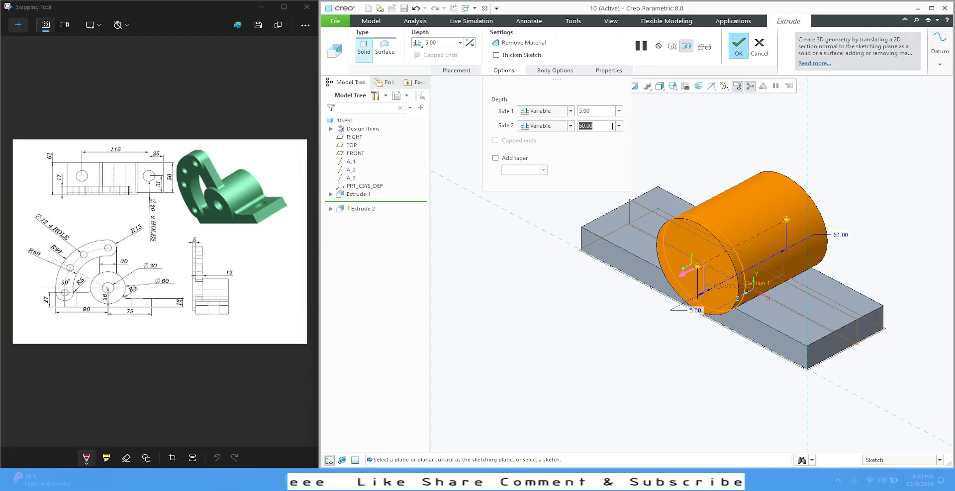
{"action": "type", "text": "51"}
{"action": "key", "text": "Return"}
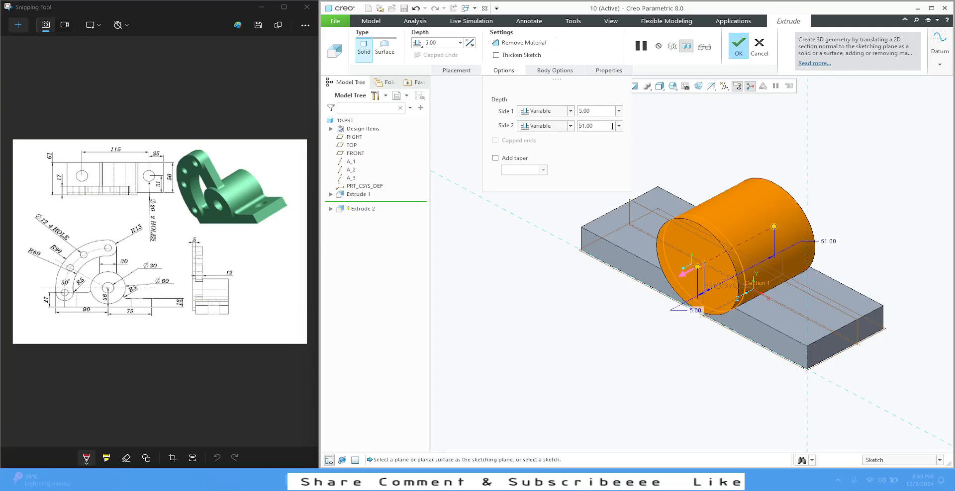
{"action": "left_click", "coordinate": [738, 45]}
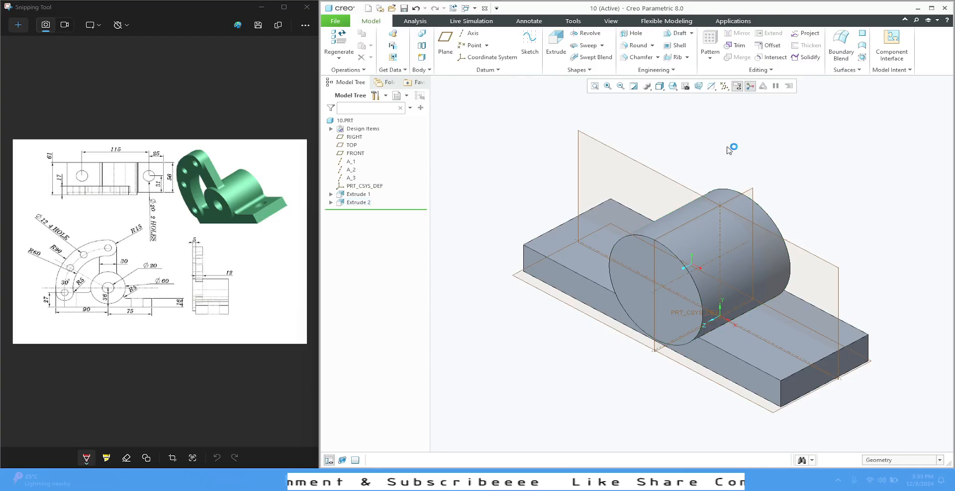
Redefine the cylinder extrusion with a Side 2 depth of 56 mm and accept it.
{"action": "mouse_move", "coordinate": [727, 150]}
{"action": "middle_mouse_down"}
{"action": "mouse_move", "coordinate": [669, 143]}
{"action": "mouse_move", "coordinate": [716, 133]}
{"action": "mouse_move", "coordinate": [712, 143]}
{"action": "mouse_move", "coordinate": [723, 143]}
{"action": "mouse_move", "coordinate": [688, 155]}
{"action": "middle_mouse_up"}
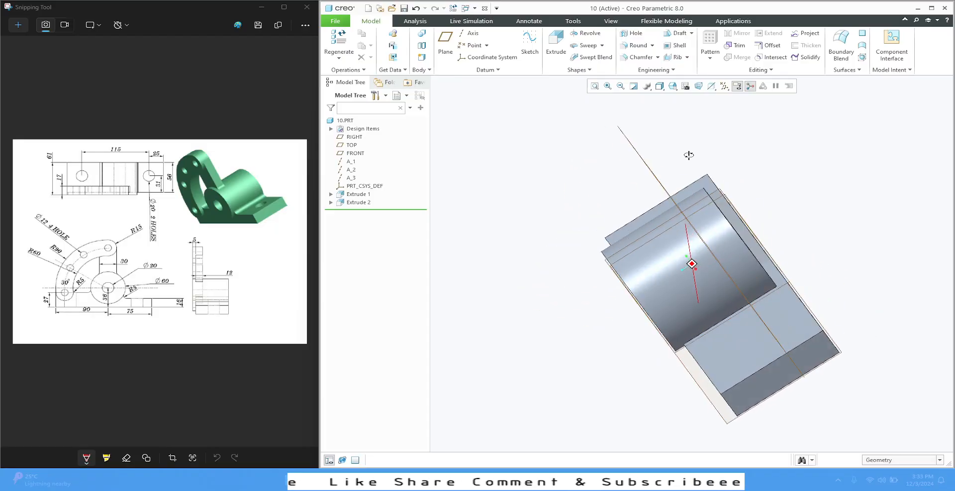
{"action": "key", "text": "ctrl+d"}
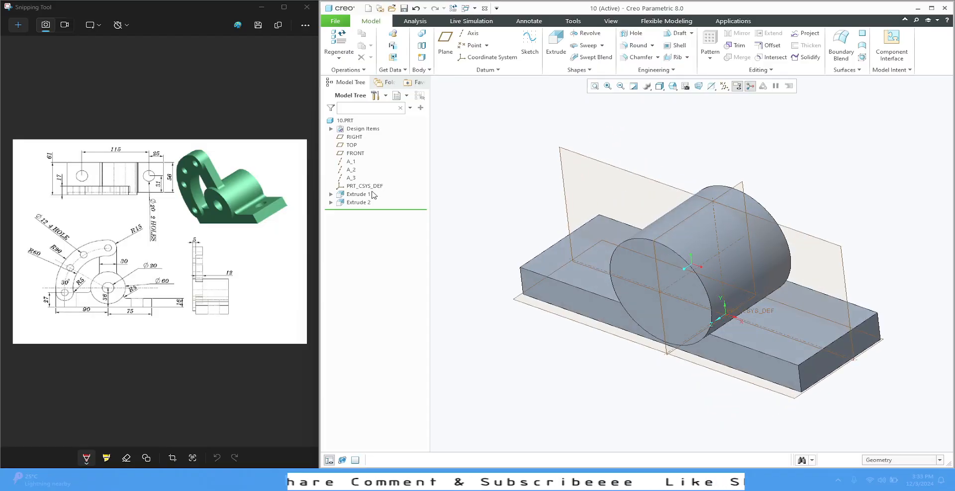
{"action": "left_click", "coordinate": [366, 202]}
{"action": "left_click", "coordinate": [383, 150]}
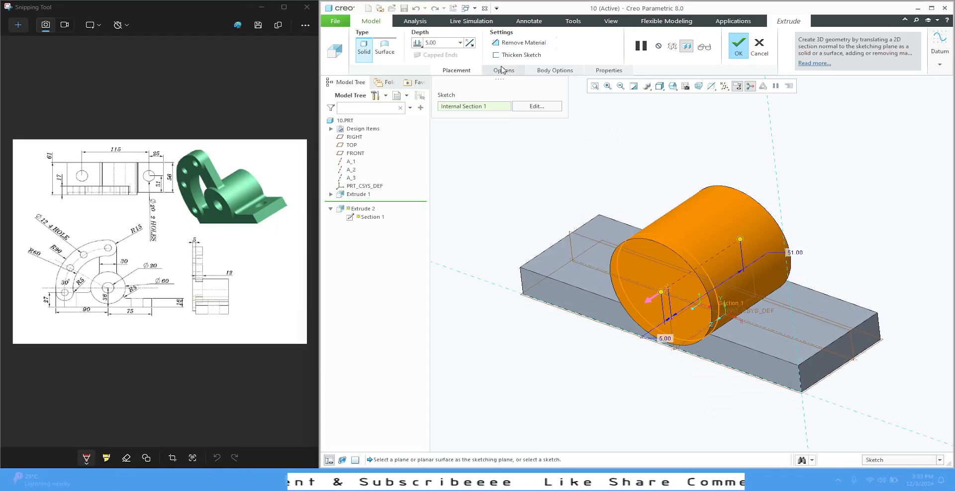
{"action": "left_click", "coordinate": [504, 70]}
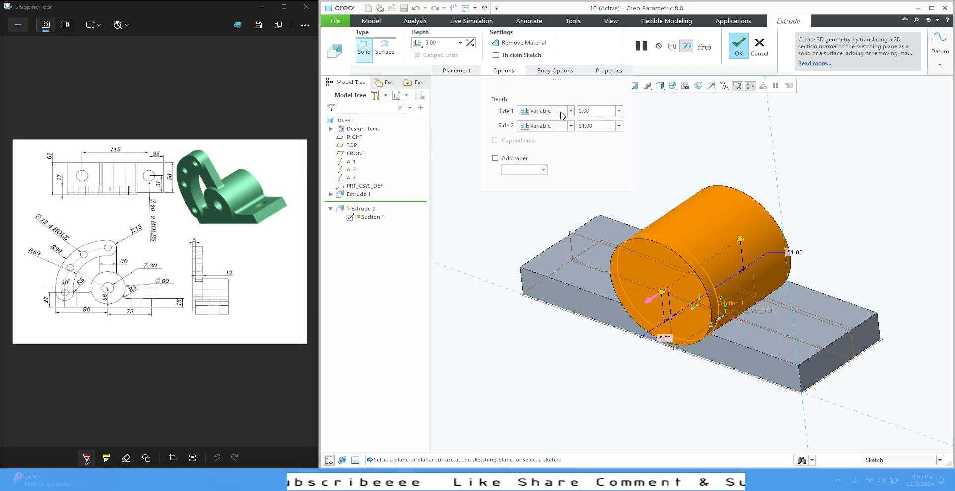
{"action": "double_click", "coordinate": [597, 125]}
{"action": "type", "text": "56"}
{"action": "key", "text": "Return"}
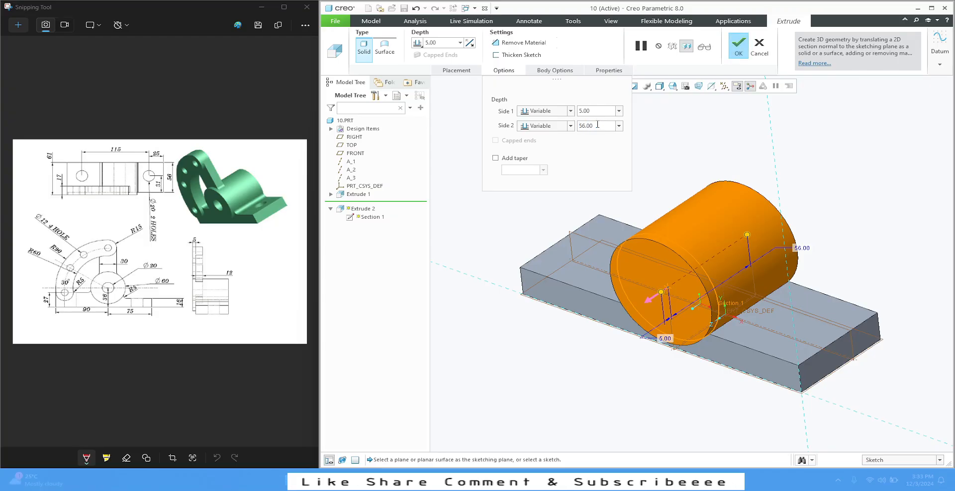
{"action": "left_click", "coordinate": [738, 46]}
Start an extrusion on the base plate's front face and sketch a two-segment line from the cylinder's edge to the plate's upper left corner.
{"action": "middle_click_drag", "start_coordinate": [728, 160], "coordinate": [732, 131]}
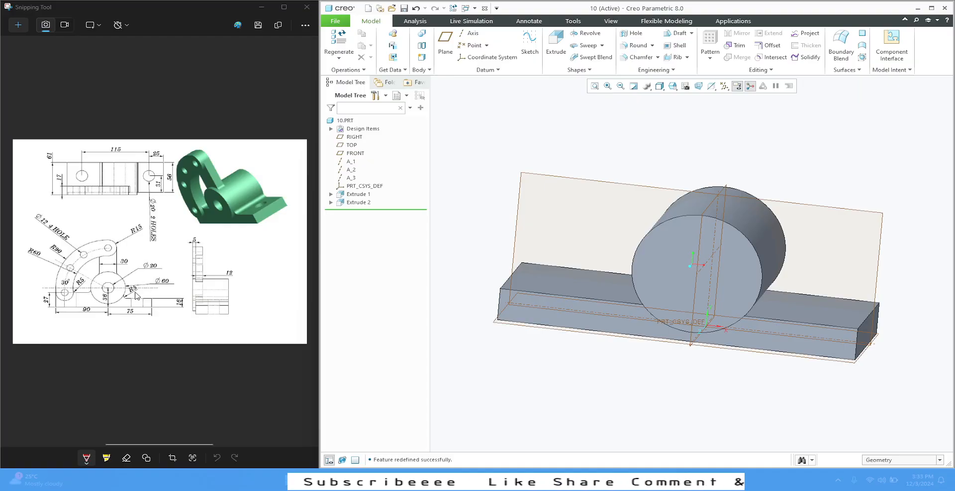
{"action": "left_click", "coordinate": [561, 321]}
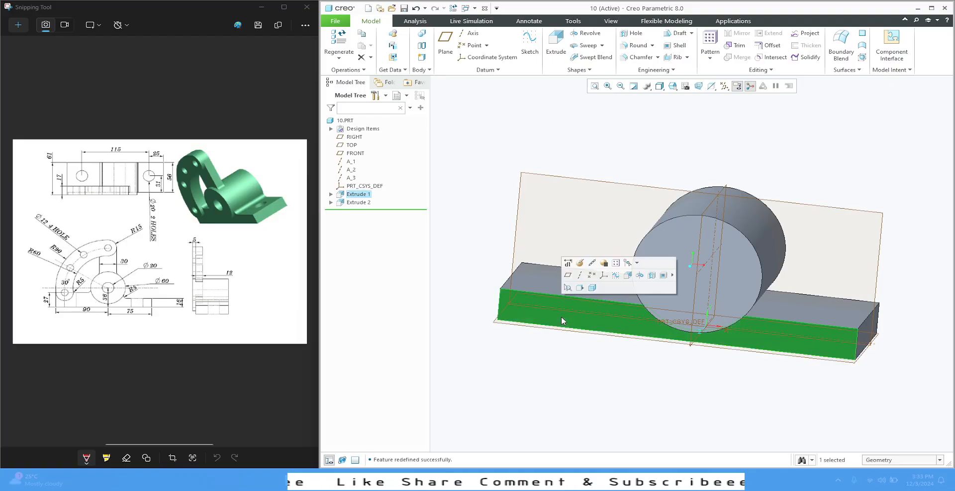
{"action": "left_click", "coordinate": [628, 277]}
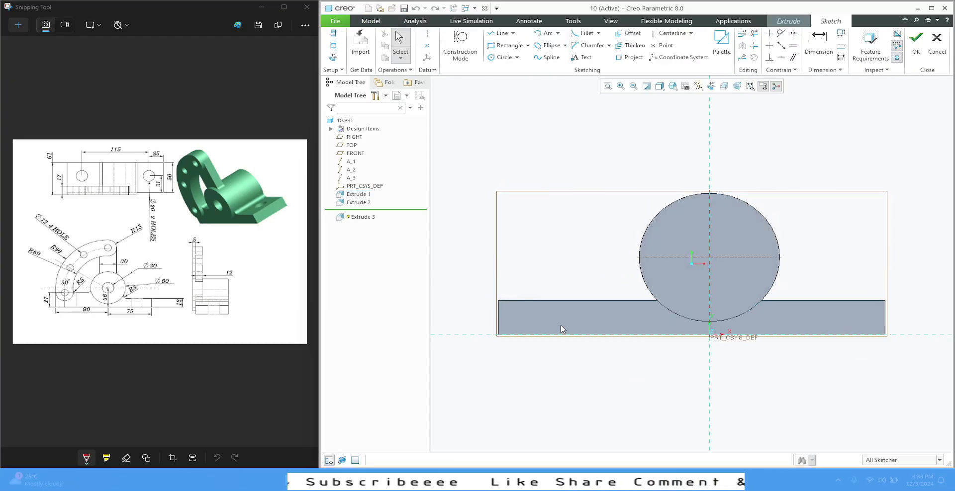
{"action": "left_click", "coordinate": [499, 33]}
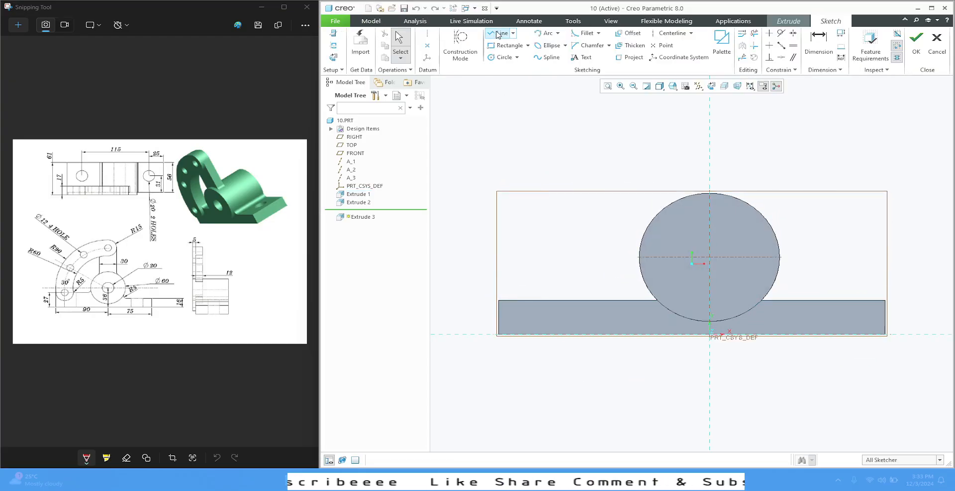
{"action": "left_click", "coordinate": [646, 287]}
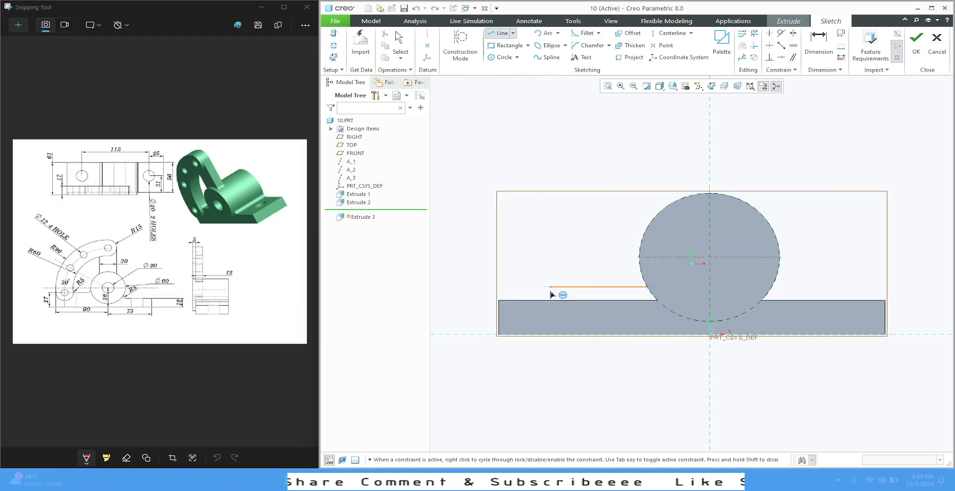
{"action": "left_click", "coordinate": [481, 287]}
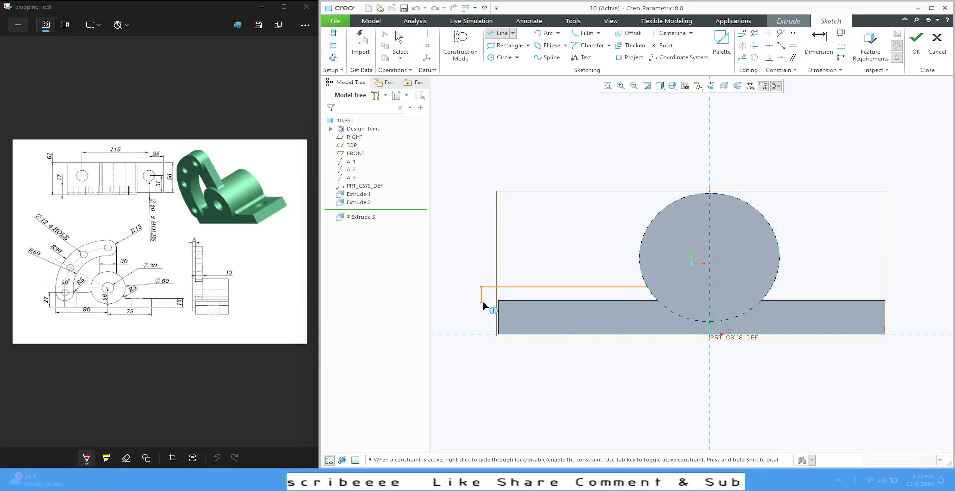
{"action": "left_click", "coordinate": [499, 301]}
{"action": "middle_click", "coordinate": [488, 219]}
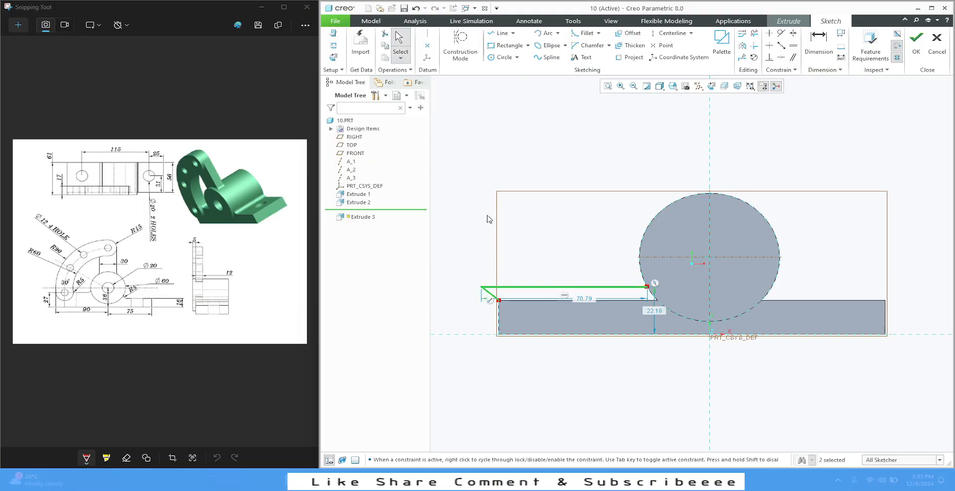
Make the short slanted segment vertical and raise the horizontal line to about 6.4 mm above the plate's top edge.
{"action": "left_click", "coordinate": [488, 293]}
{"action": "left_click", "coordinate": [509, 255]}
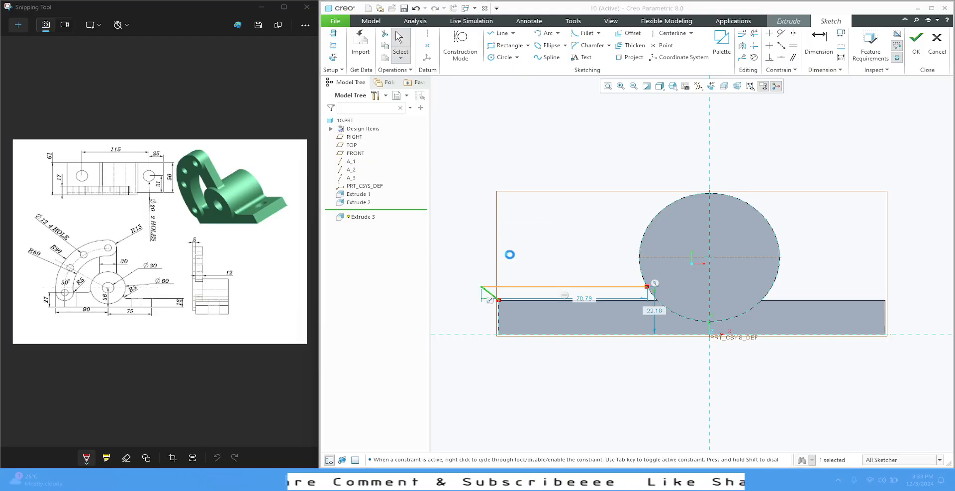
{"action": "scroll", "coordinate": [497, 282], "scroll_direction": "up", "scroll_amount": 4}
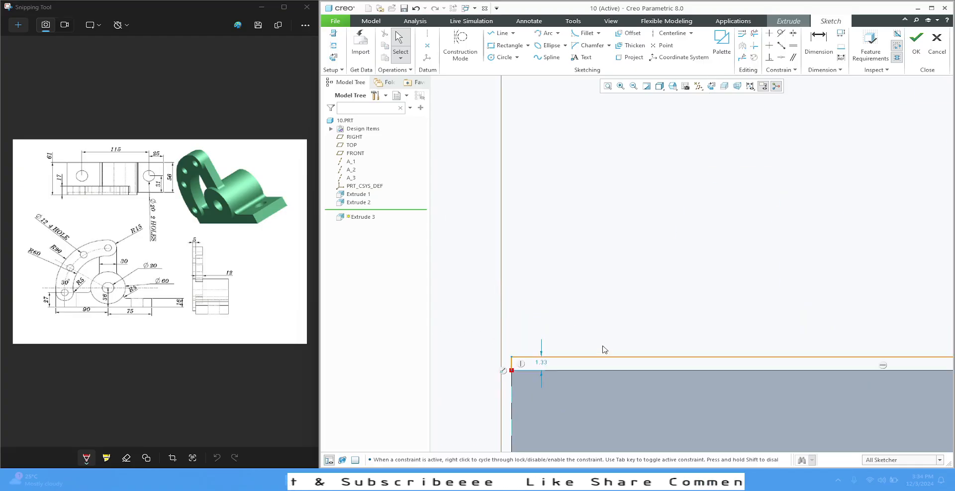
{"action": "left_click_drag", "start_coordinate": [602, 358], "coordinate": [599, 305]}
Dimension the horizontal line's height from the plate's bottom edge at 27 mm.
{"action": "scroll", "coordinate": [502, 224], "scroll_direction": "down", "scroll_amount": 3}
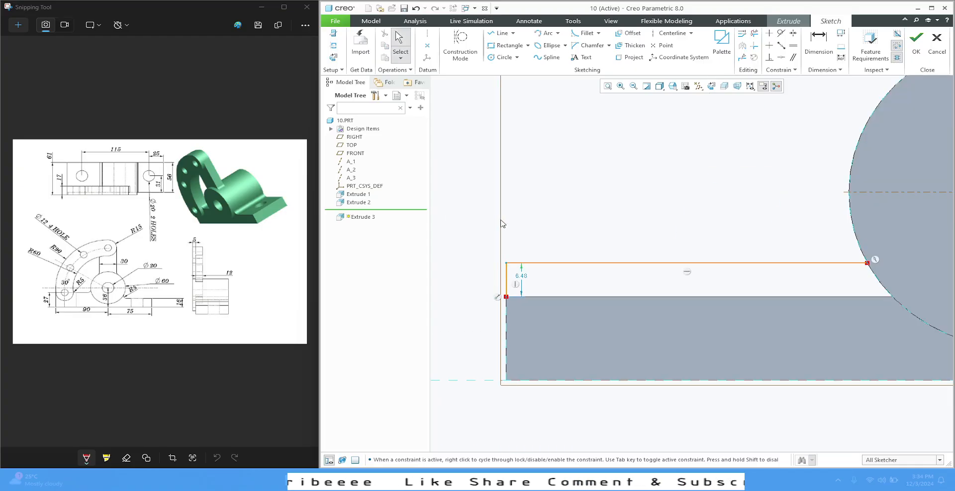
{"action": "scroll", "coordinate": [502, 224], "scroll_direction": "down", "scroll_amount": 2}
{"action": "scroll", "coordinate": [507, 339], "scroll_direction": "down", "scroll_amount": 2}
{"action": "scroll", "coordinate": [639, 302], "scroll_direction": "up", "scroll_amount": 2}
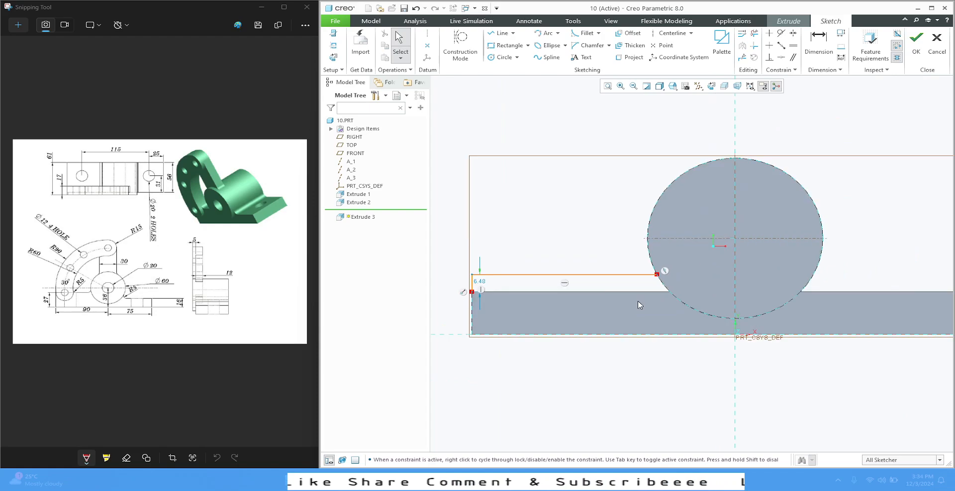
{"action": "scroll", "coordinate": [680, 307], "scroll_direction": "down", "scroll_amount": 1}
{"action": "key", "text": "d"}
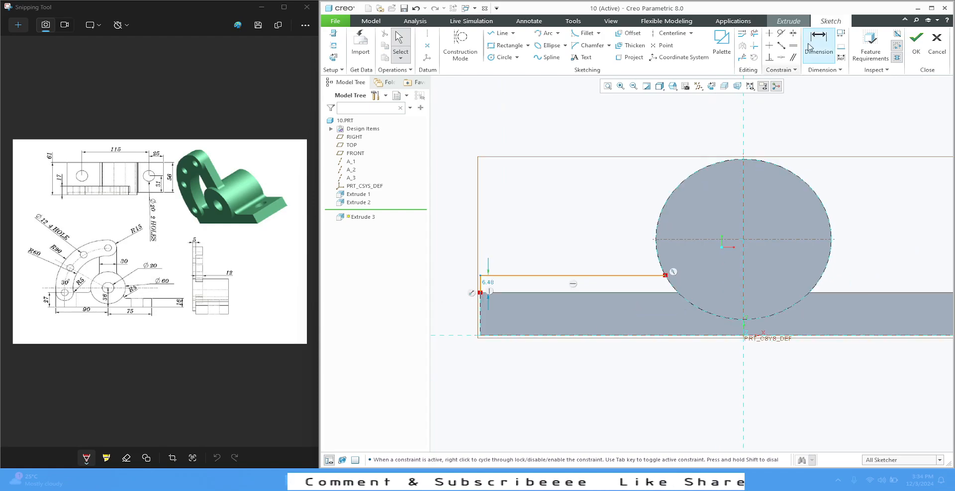
{"action": "left_click", "coordinate": [508, 336]}
{"action": "middle_click", "coordinate": [449, 309]}
{"action": "type", "text": "2"}
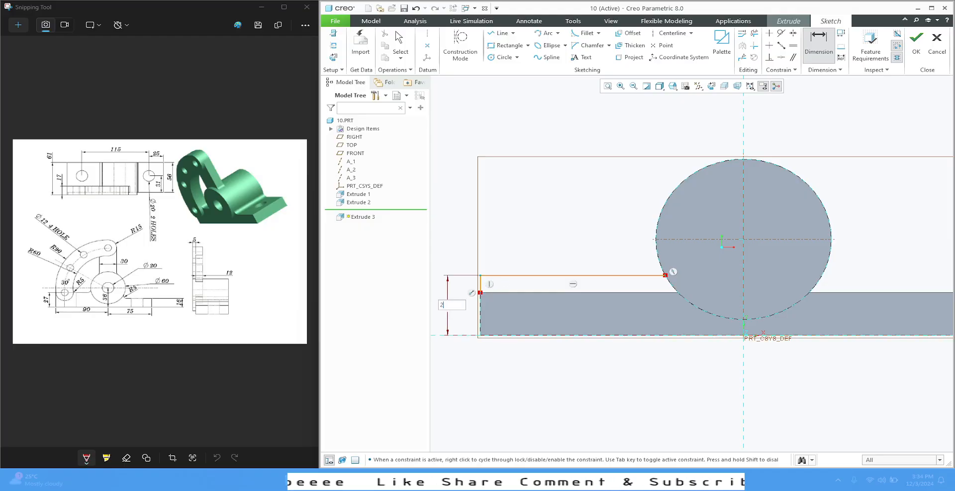
{"action": "type", "text": "7"}
{"action": "key", "text": "Return"}
{"action": "middle_click", "coordinate": [547, 370]}
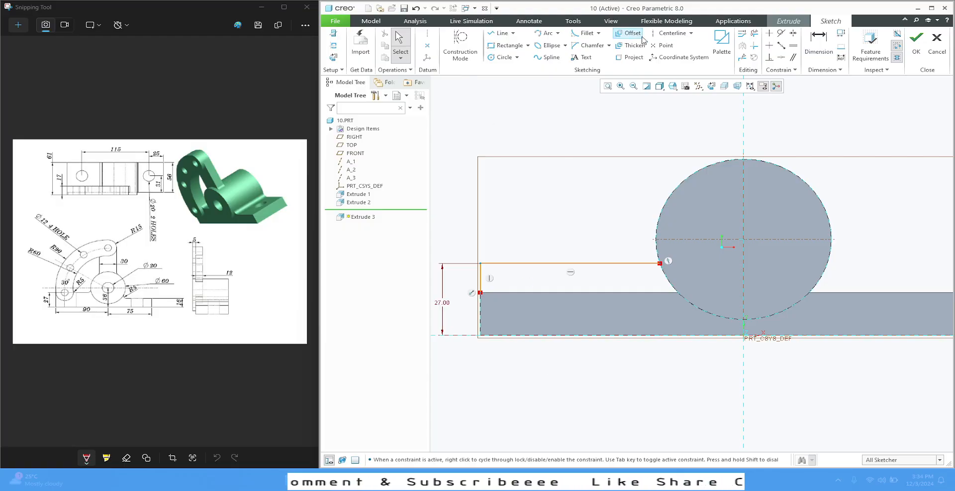
Project the cylinder's lower edge into the sketch and trim it back to the lower-left arc starting at the horizontal line.
{"action": "left_click", "coordinate": [630, 57]}
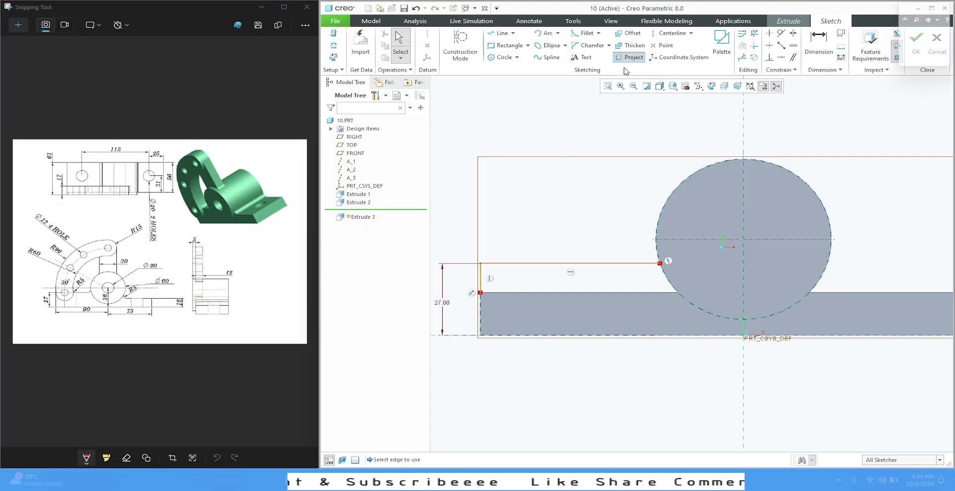
{"action": "left_click", "coordinate": [655, 251]}
{"action": "left_click", "coordinate": [923, 63]}
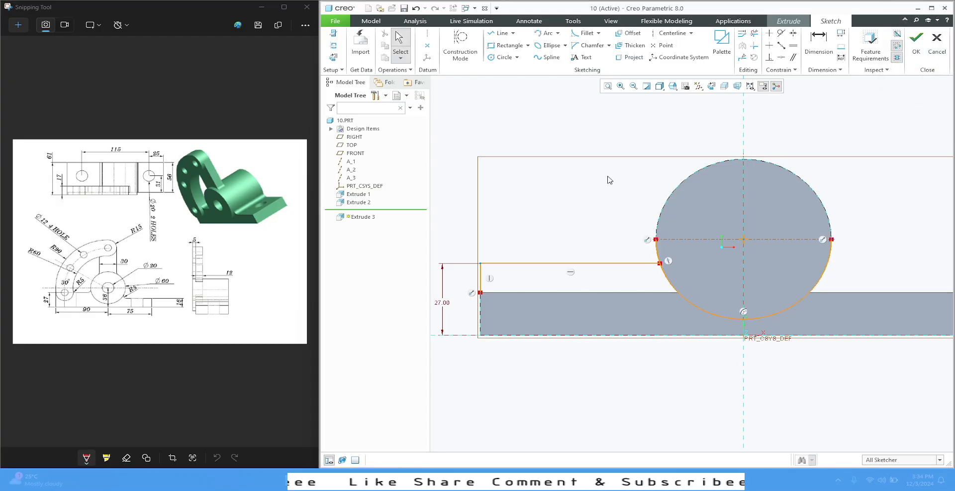
{"action": "left_click", "coordinate": [754, 33]}
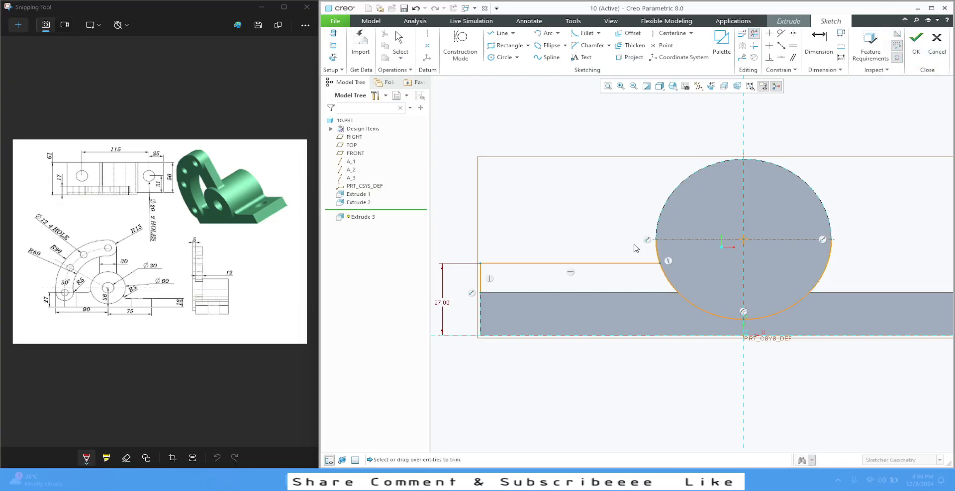
{"action": "left_click", "coordinate": [819, 278]}
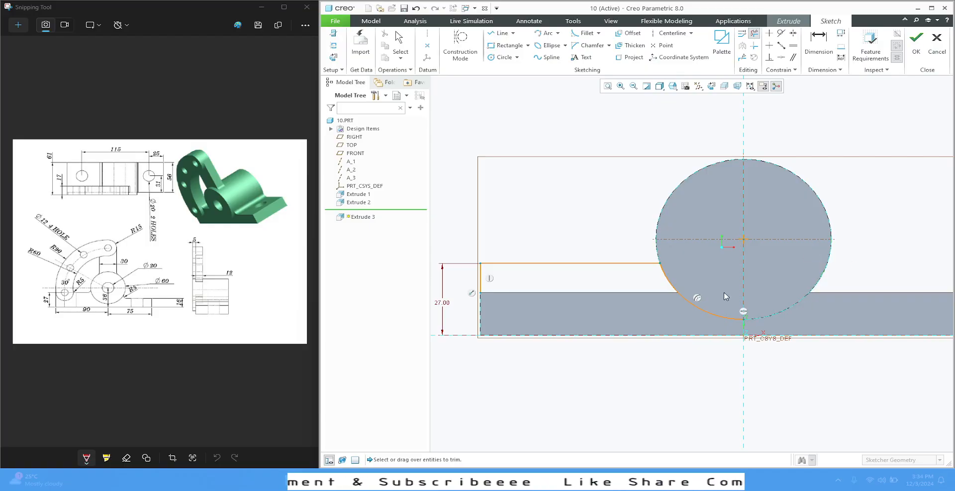
{"action": "left_click", "coordinate": [698, 300]}
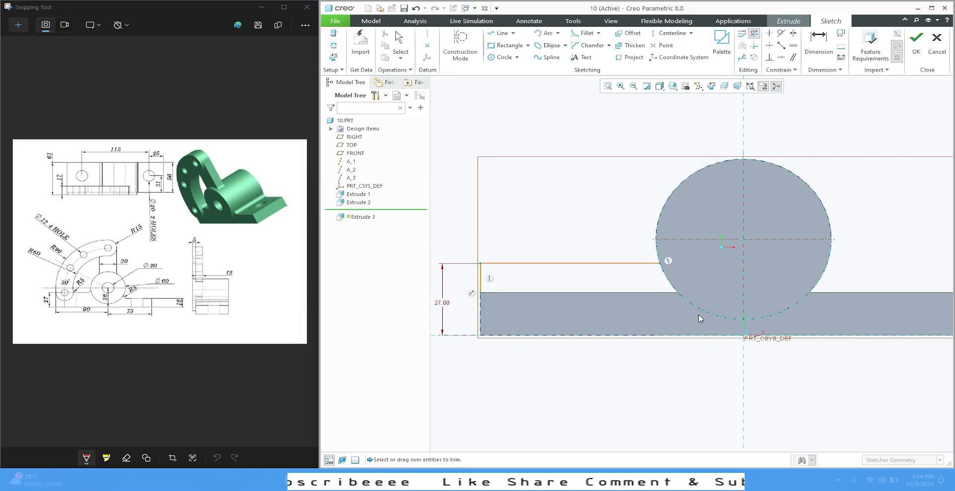
{"action": "key", "text": "ctrl+z"}
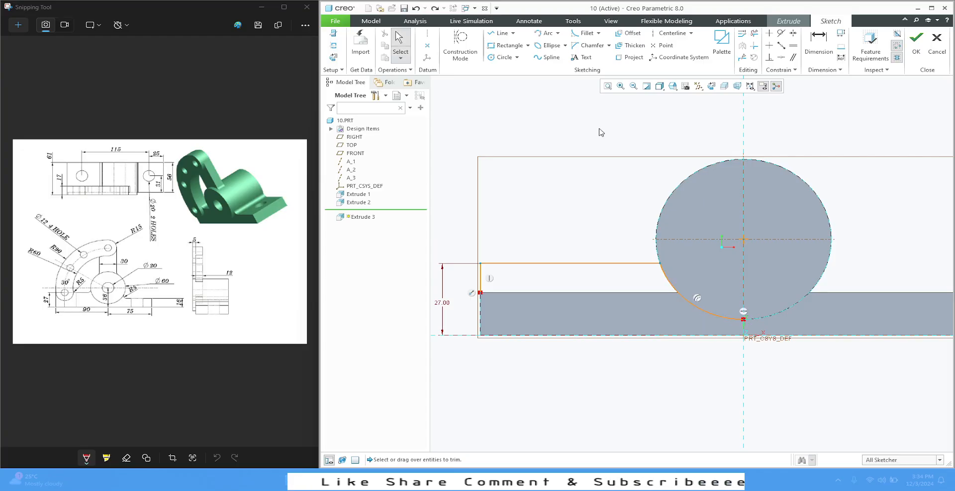
Close the profile with a line along the plate's top edge to the arc, trim the arc below it and finish the sketch.
{"action": "left_click", "coordinate": [498, 33]}
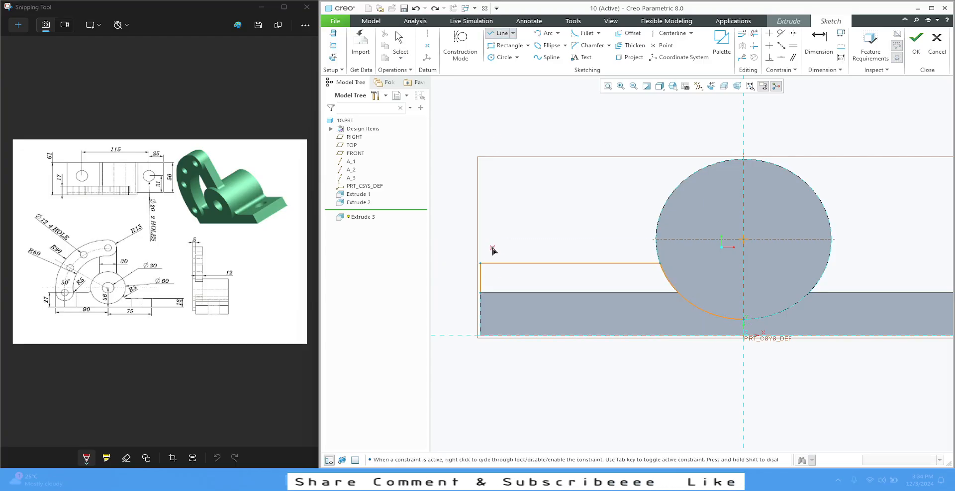
{"action": "left_click", "coordinate": [485, 294]}
{"action": "left_click", "coordinate": [681, 294]}
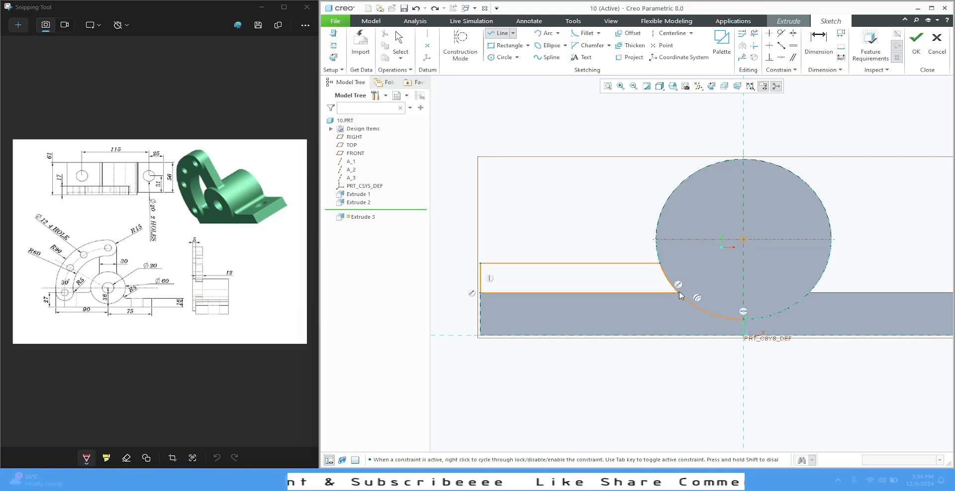
{"action": "middle_click", "coordinate": [624, 194]}
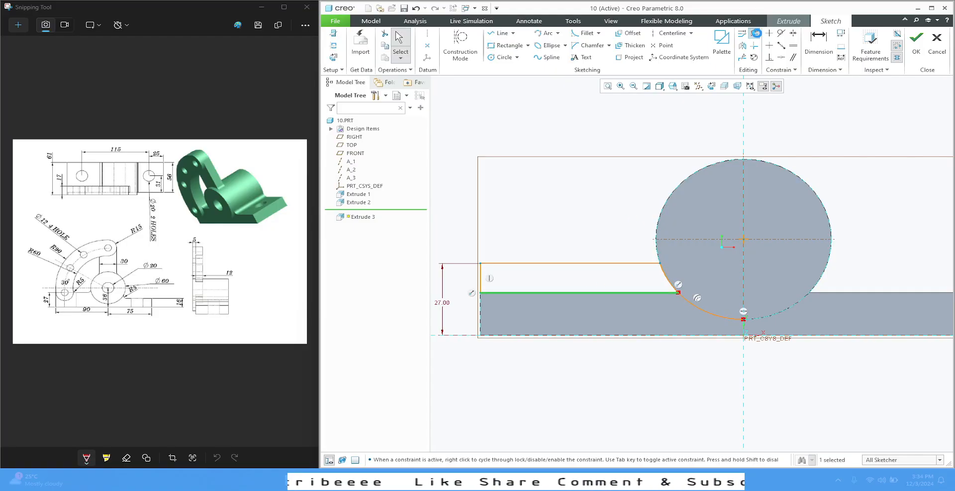
{"action": "left_click", "coordinate": [754, 33]}
{"action": "left_click", "coordinate": [709, 320]}
{"action": "middle_click", "coordinate": [629, 174]}
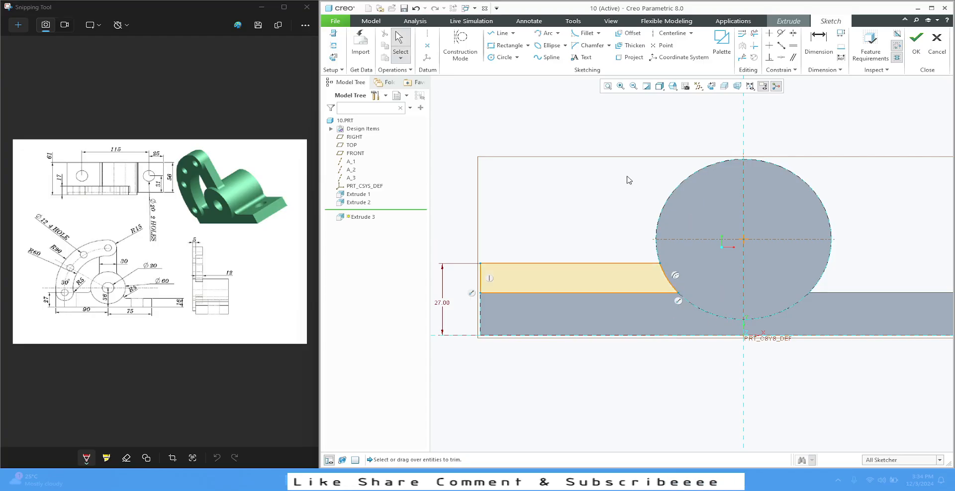
{"action": "left_click", "coordinate": [916, 43]}
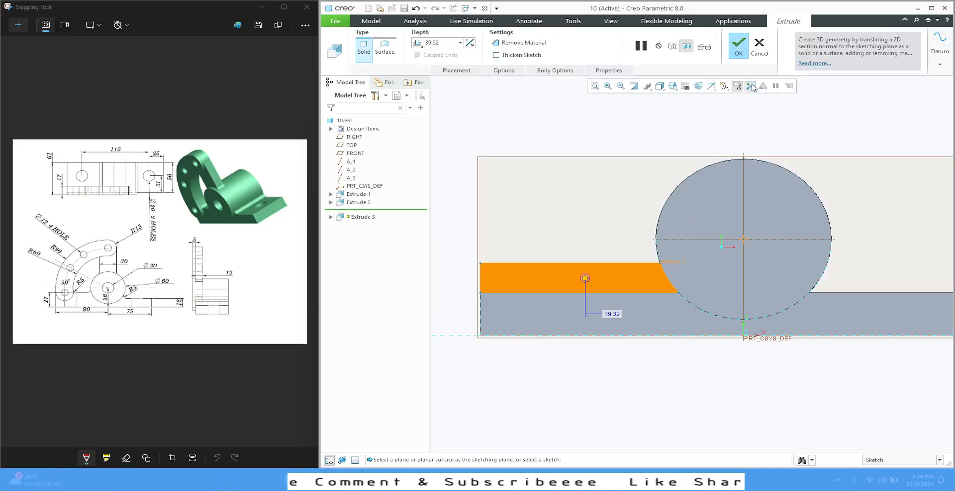
Show the part in a 3D view, set the strip's extrusion depth to 5 mm and reverse its direction into the plate.
{"action": "left_click", "coordinate": [671, 87]}
{"action": "left_click", "coordinate": [696, 96]}
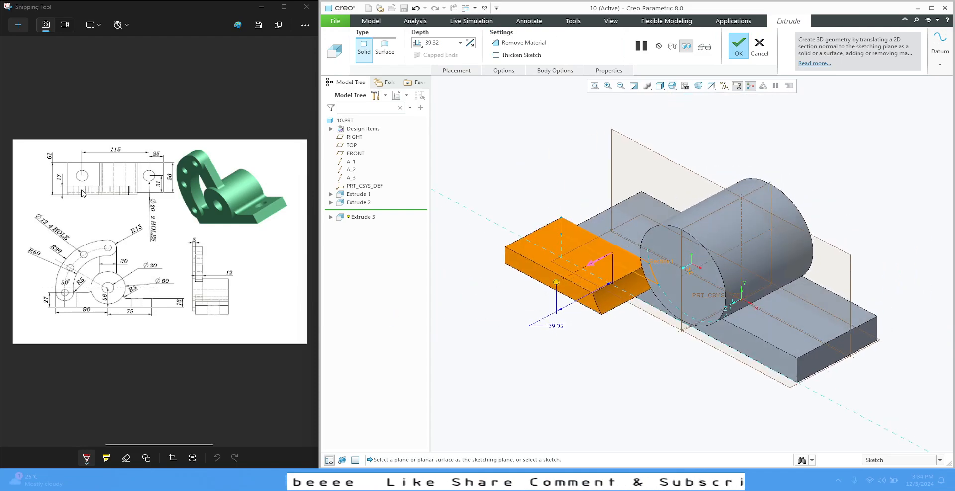
{"action": "left_click", "coordinate": [503, 70]}
{"action": "double_click", "coordinate": [593, 111]}
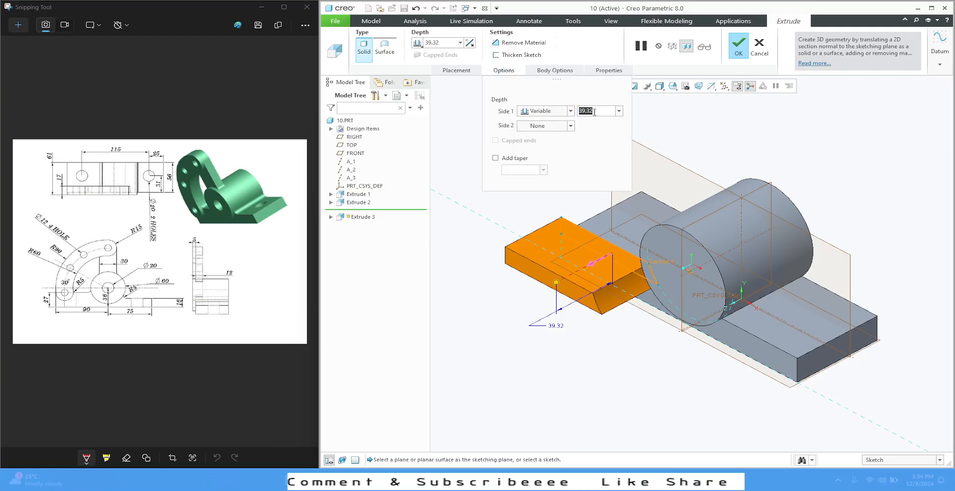
{"action": "type", "text": "5"}
{"action": "key", "text": "Return"}
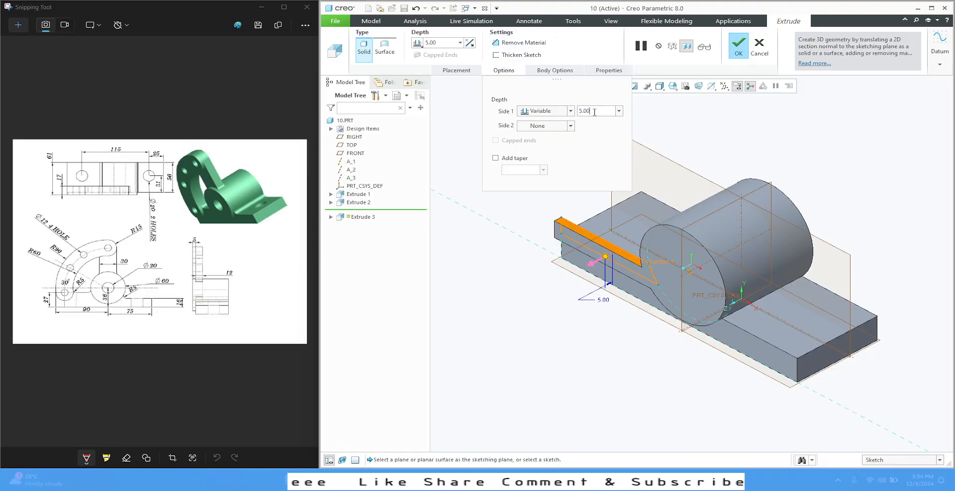
{"action": "left_click", "coordinate": [469, 43]}
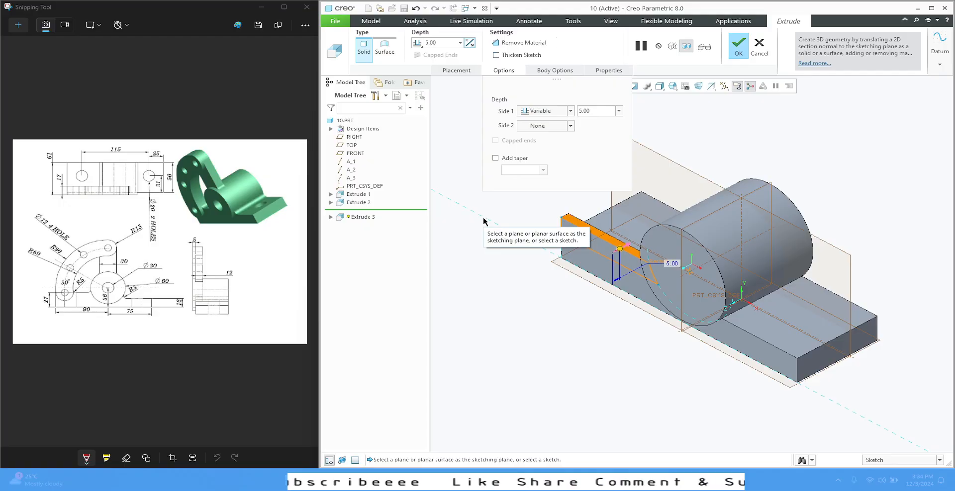
Set the strip's extrusion depth to 12 mm and accept the feature.
{"action": "left_click", "coordinate": [600, 111]}
{"action": "key", "text": "BackSpace"}
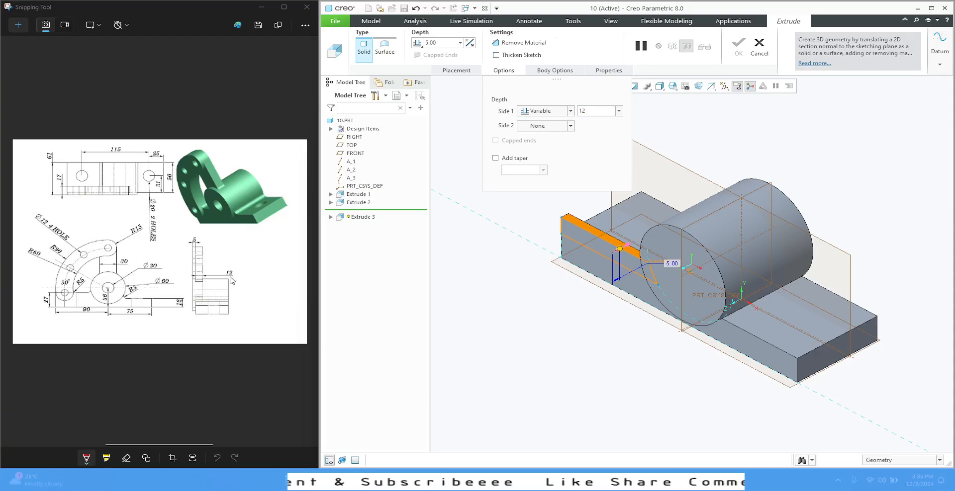
{"action": "key", "text": "Return"}
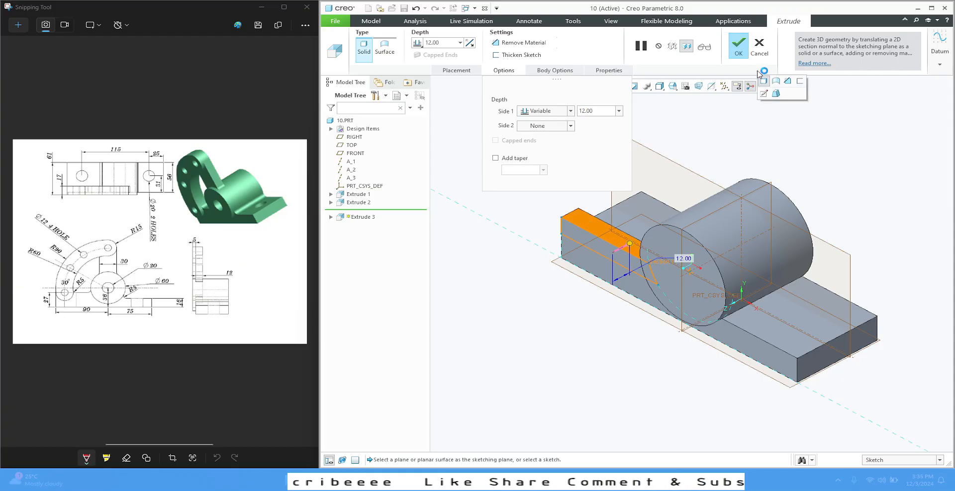
{"action": "left_click", "coordinate": [738, 49]}
Start an extrusion with a new sketch on the cylinder's front circular face.
{"action": "middle_click_drag", "start_coordinate": [554, 362], "coordinate": [592, 323]}
{"action": "scroll", "coordinate": [614, 338], "scroll_direction": "down", "scroll_amount": 3}
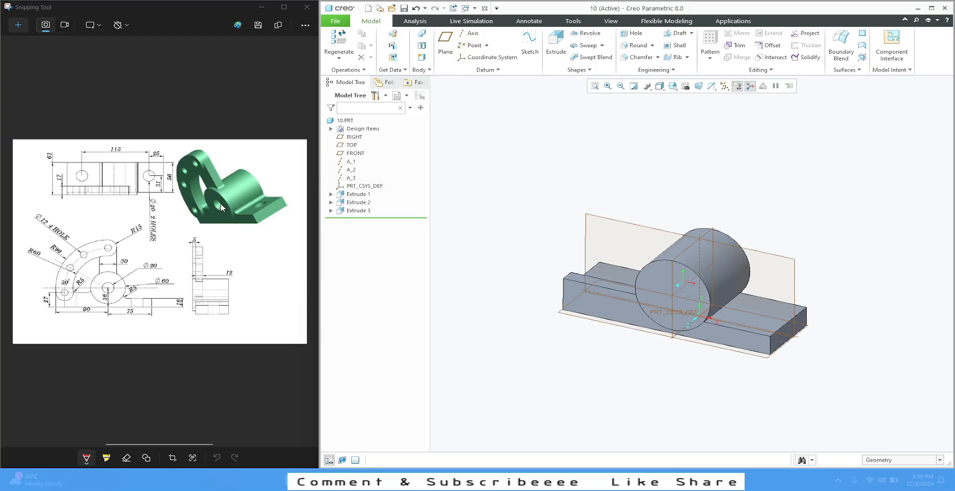
{"action": "left_click", "coordinate": [655, 270]}
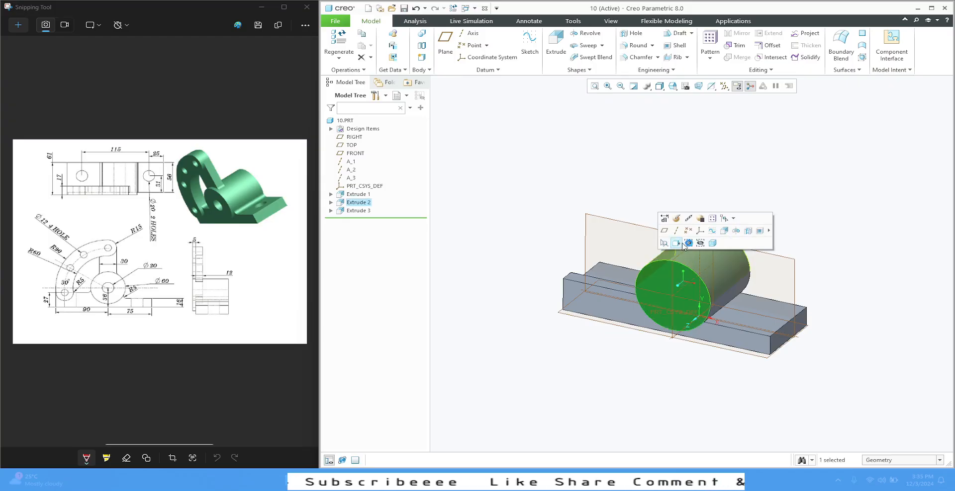
{"action": "left_click", "coordinate": [725, 233]}
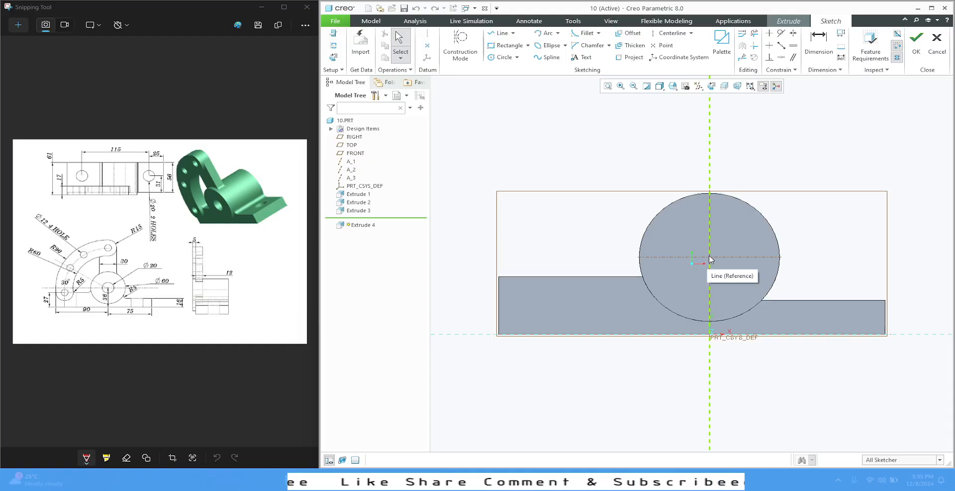
Reference the cylinder's edge and sketch a center-and-ends arc about its center, about 79 mm in radius, rising from the raised strip.
{"action": "left_click", "coordinate": [547, 32]}
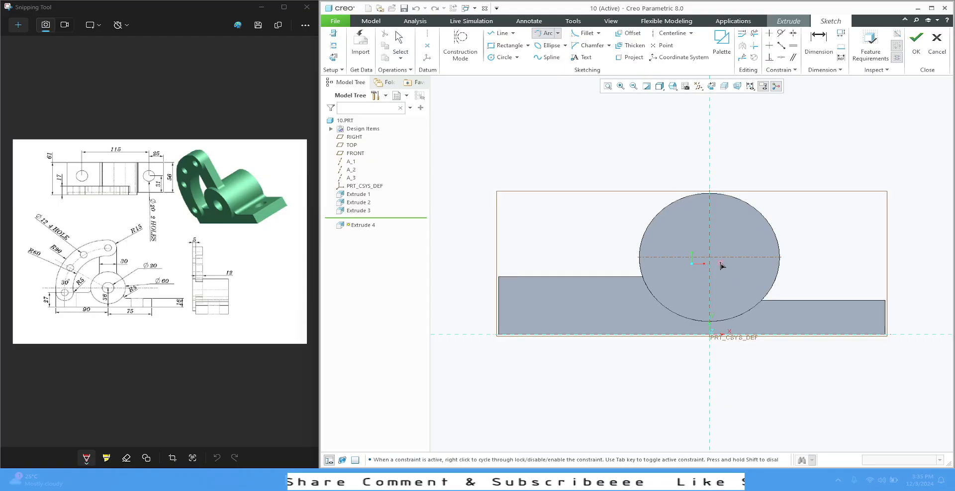
{"action": "left_click", "coordinate": [557, 34]}
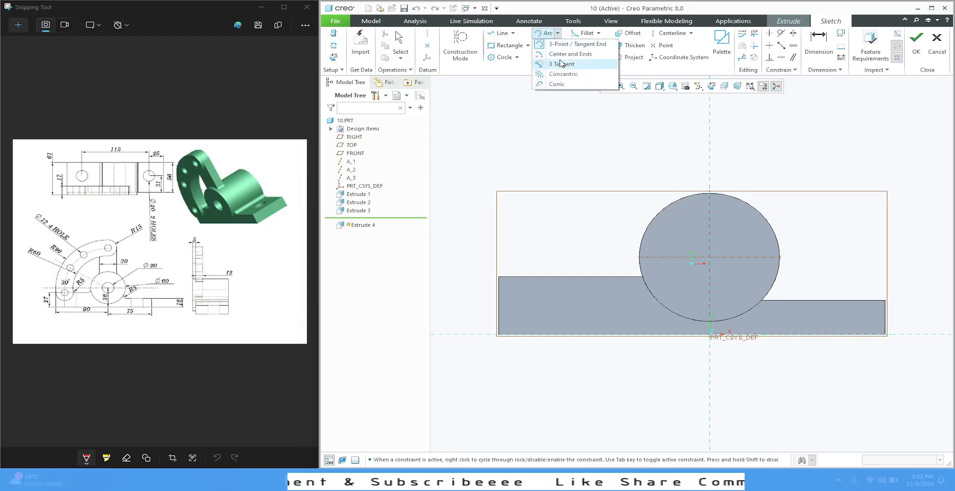
{"action": "left_click", "coordinate": [569, 54]}
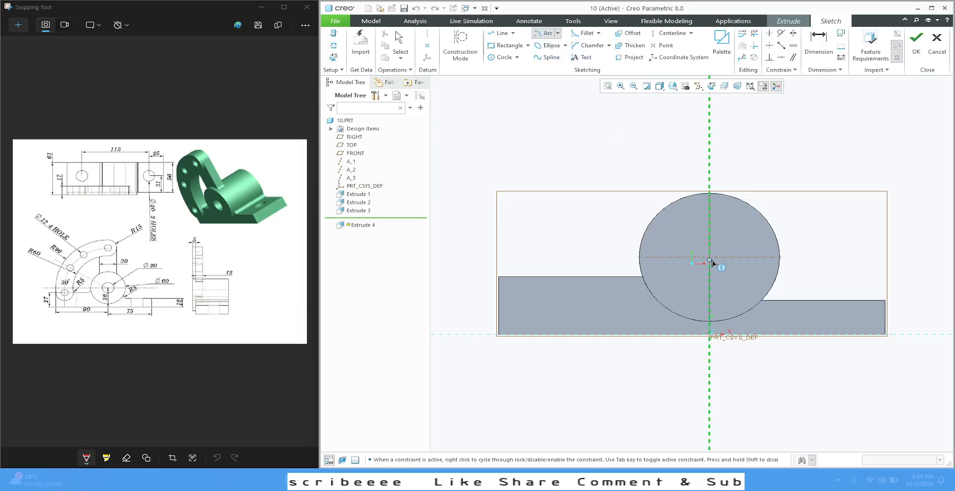
{"action": "left_click", "coordinate": [775, 231], "text": "alt"}
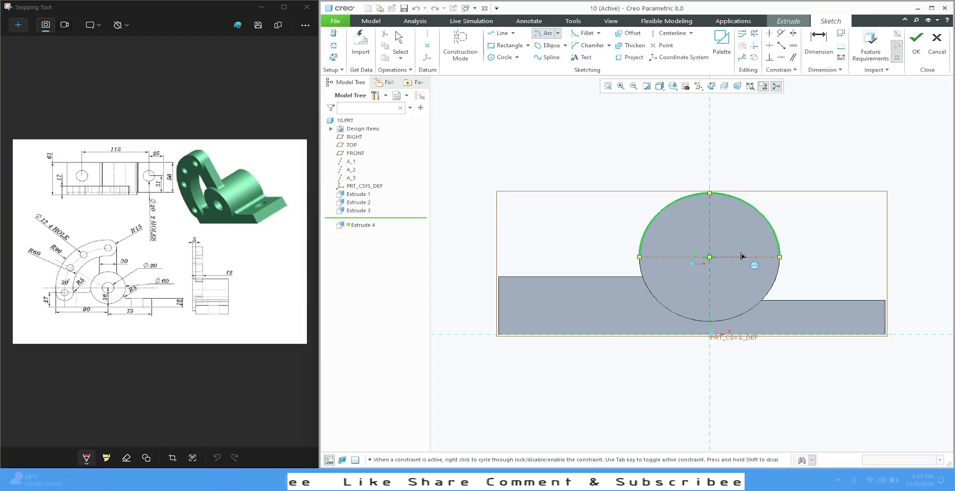
{"action": "left_click", "coordinate": [710, 257]}
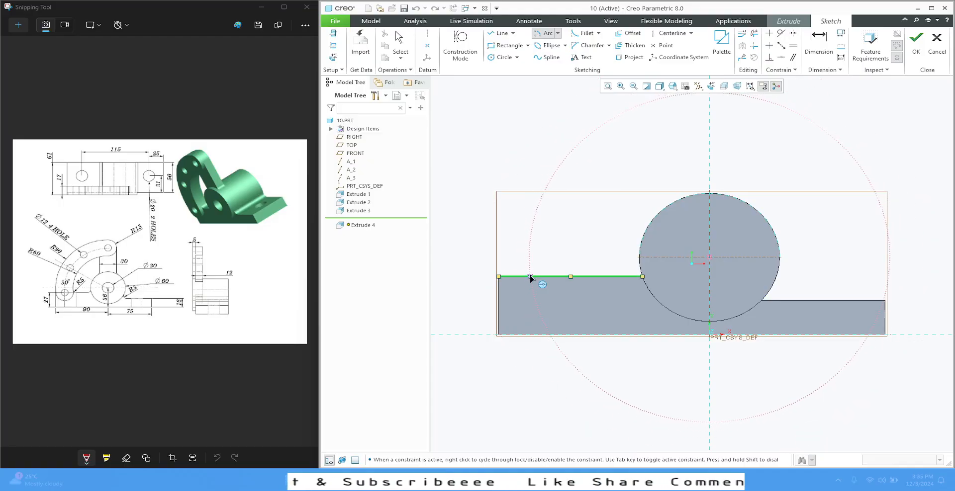
{"action": "left_click", "coordinate": [527, 289]}
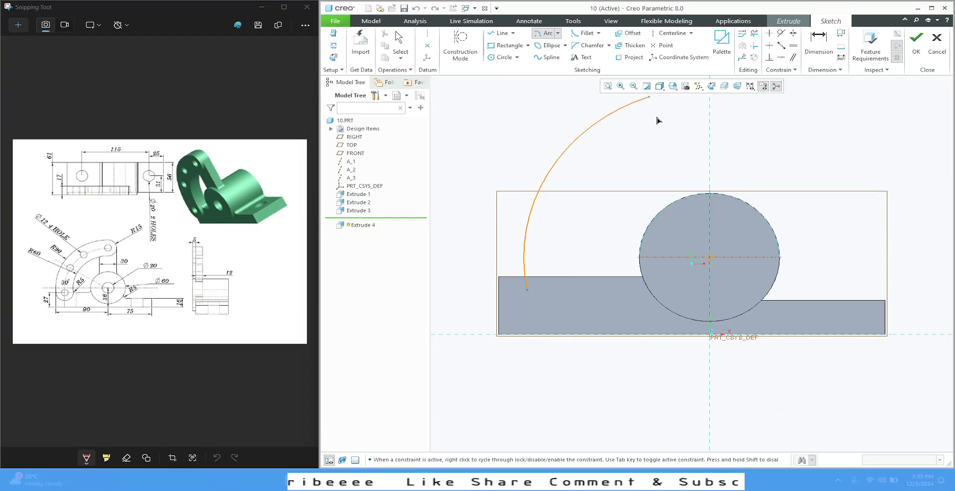
Sketch two more arcs about the same center, an outer one about 98 mm and an inner one about 67 mm in radius.
{"action": "scroll", "coordinate": [681, 117], "scroll_direction": "down", "scroll_amount": 2}
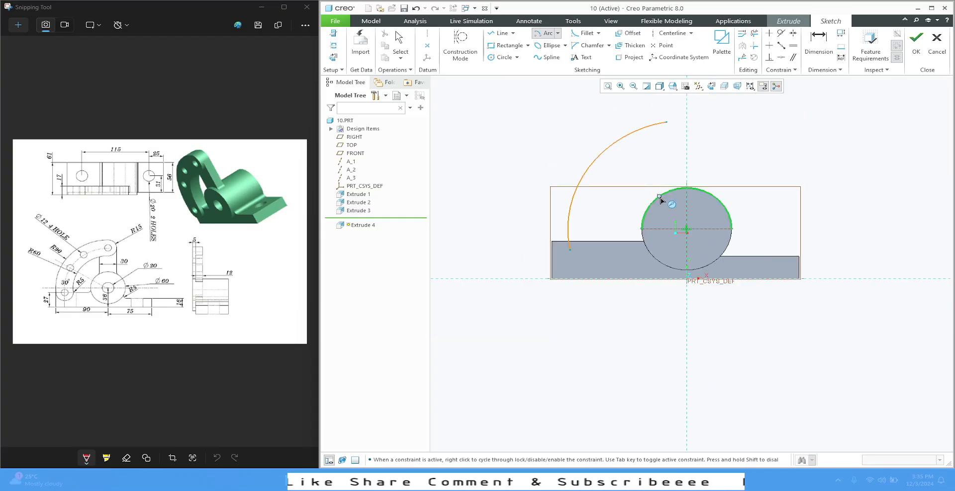
{"action": "left_click", "coordinate": [687, 230]}
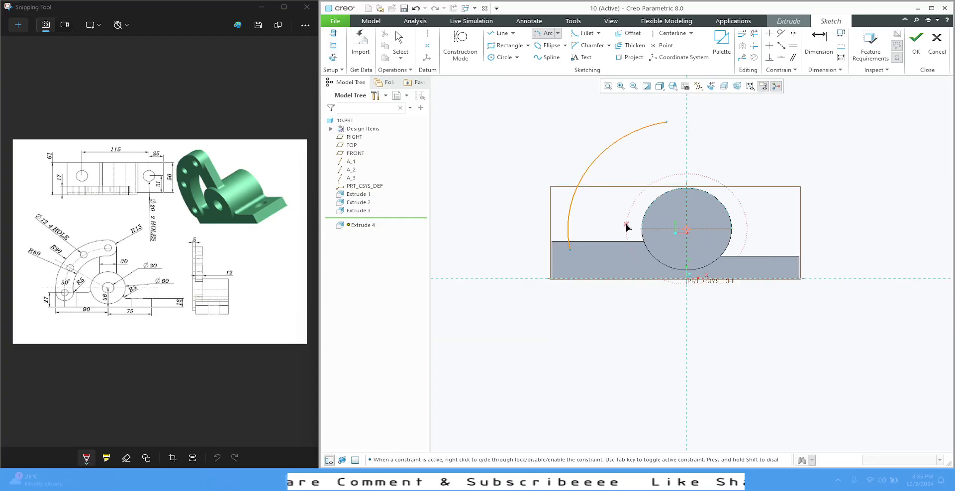
{"action": "left_click", "coordinate": [540, 245]}
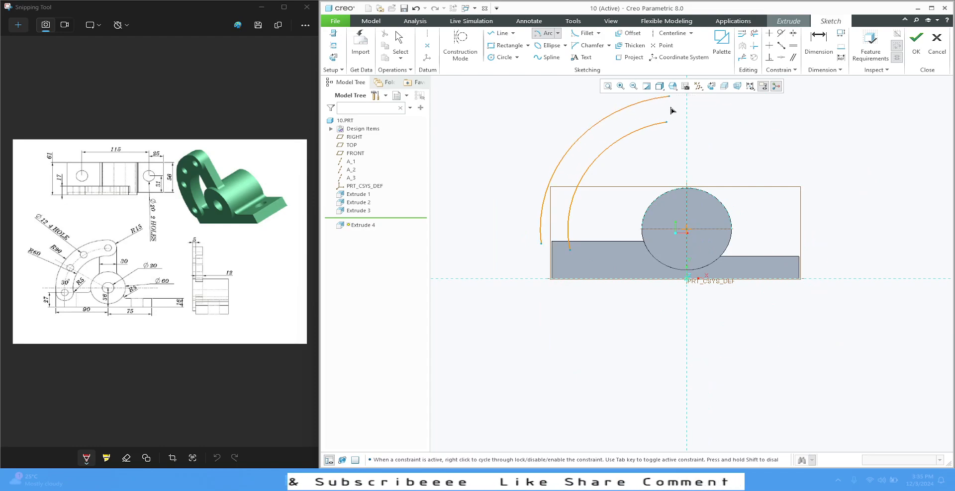
{"action": "left_click", "coordinate": [687, 230]}
{"action": "left_click", "coordinate": [589, 250]}
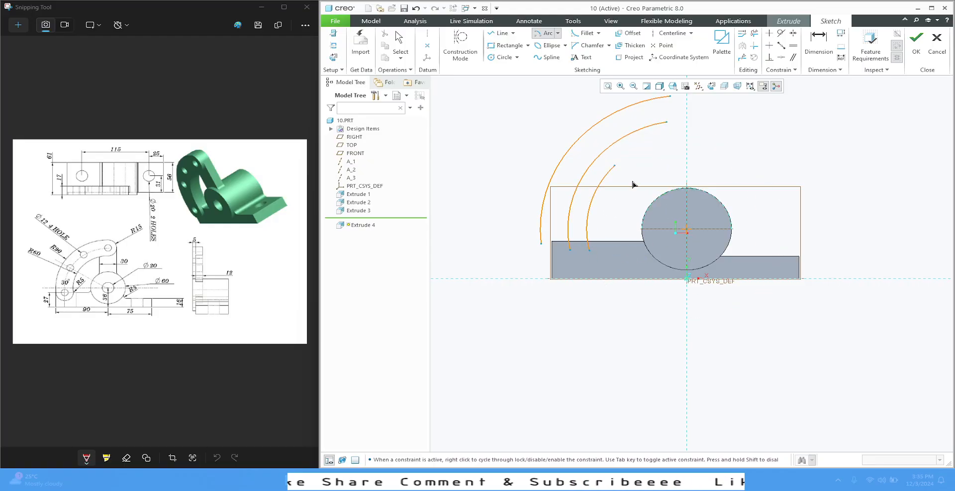
{"action": "left_click", "coordinate": [678, 147]}
{"action": "middle_click", "coordinate": [679, 148]}
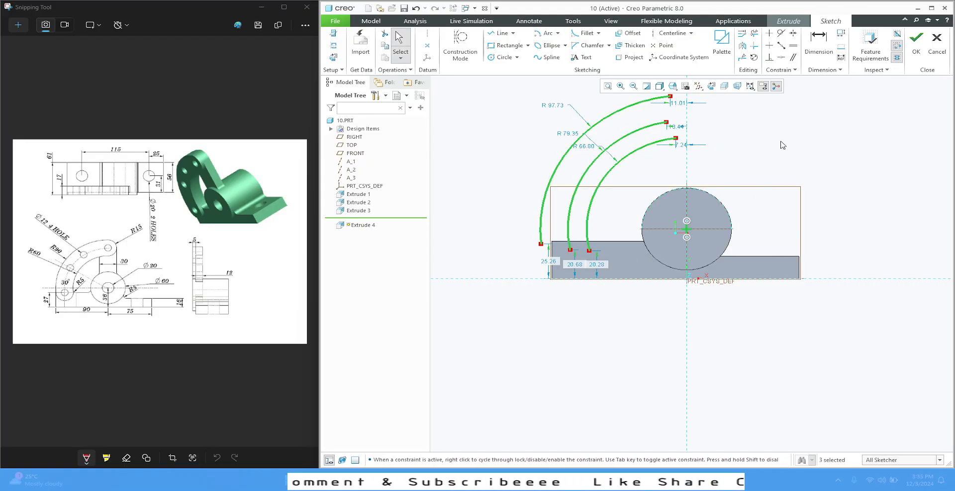
Convert the middle arc to construction geometry and set the outer arc's radius to 90 mm.
{"action": "left_click", "coordinate": [596, 166]}
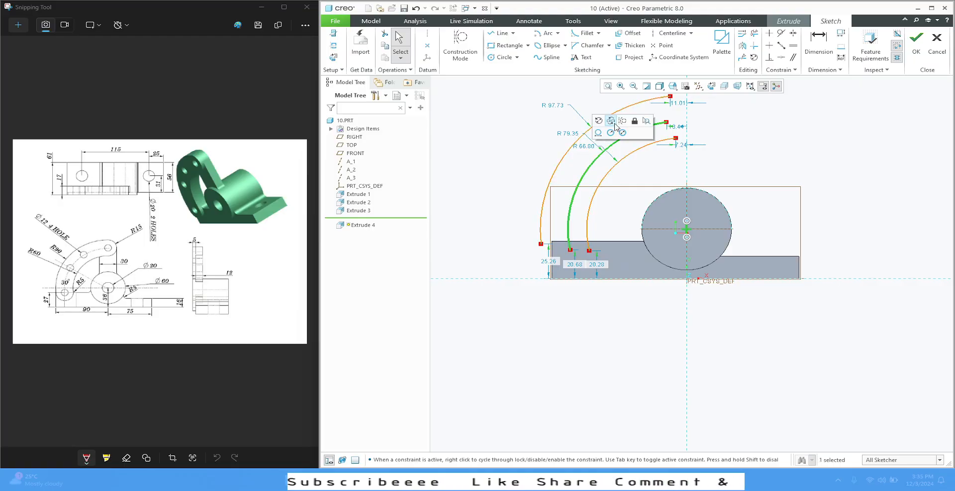
{"action": "left_click", "coordinate": [621, 122]}
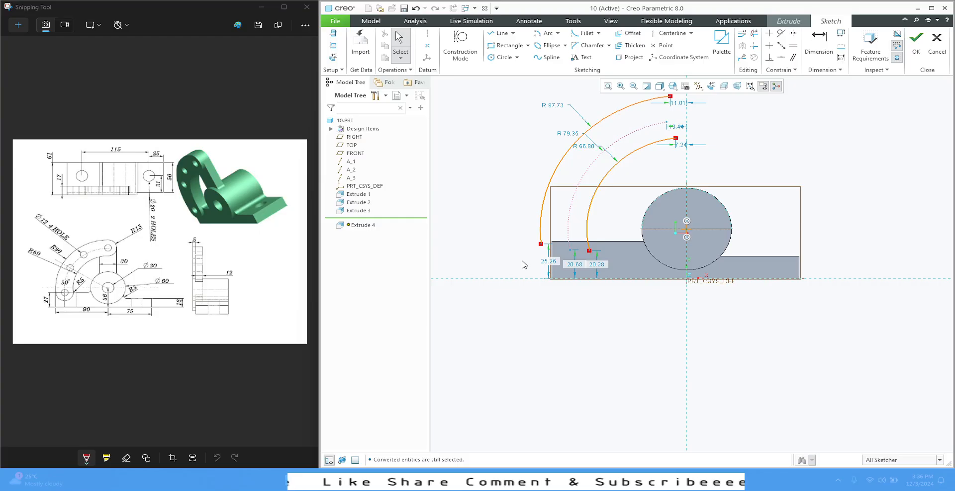
{"action": "double_click", "coordinate": [553, 106]}
{"action": "type", "text": "90"}
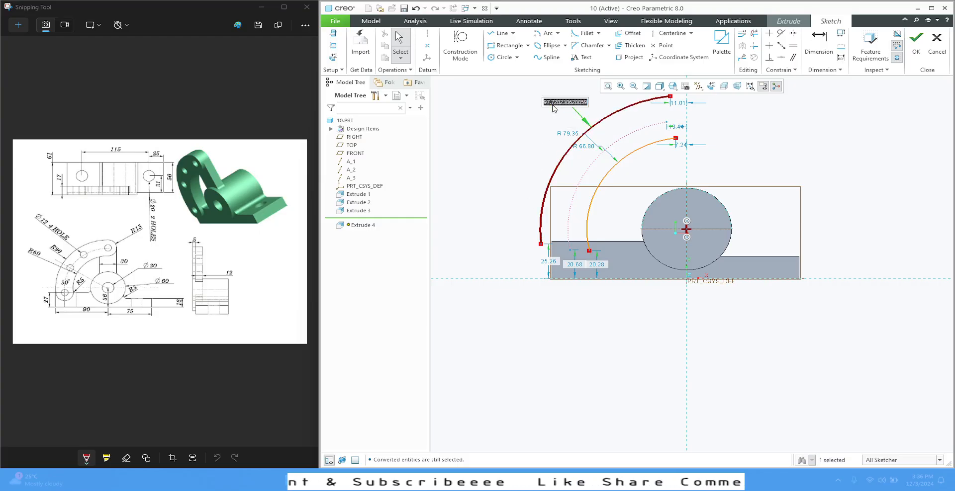
{"action": "key", "text": "Return"}
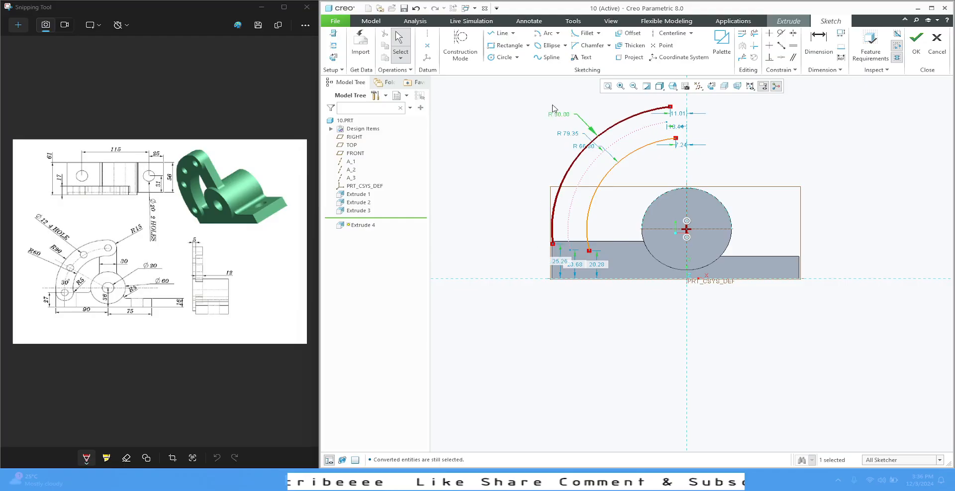
Move the inner arc's radius dimension clear of the arcs and set it to 60 mm.
{"action": "left_click_drag", "start_coordinate": [589, 150], "coordinate": [545, 169]}
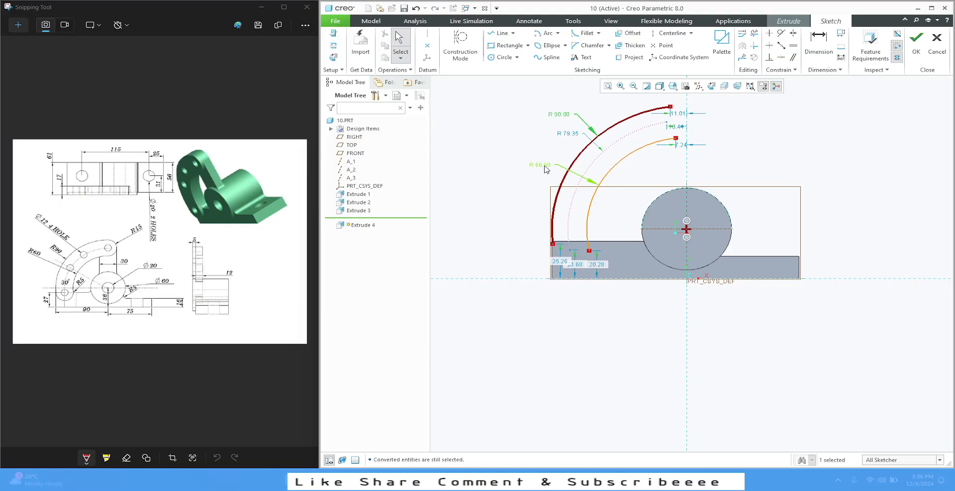
{"action": "double_click", "coordinate": [545, 167]}
{"action": "type", "text": "60"}
{"action": "key", "text": "Return"}
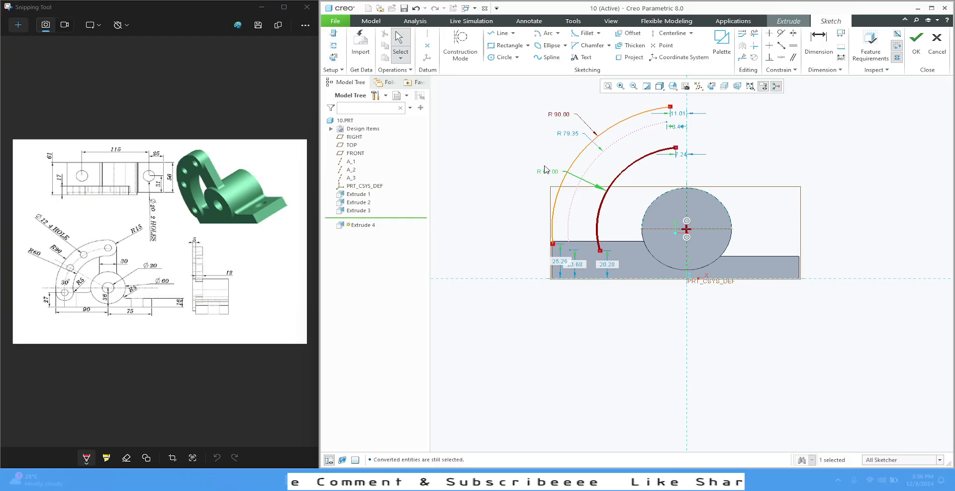
{"action": "left_click", "coordinate": [515, 210]}
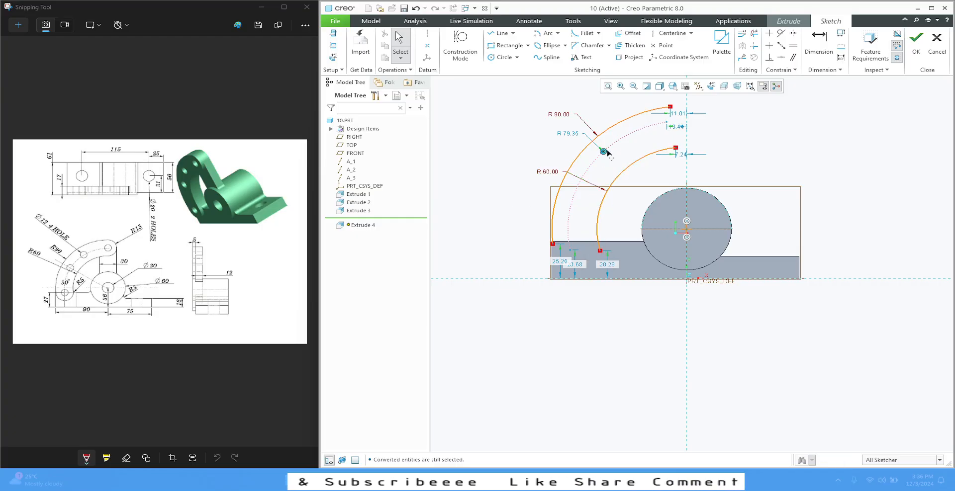
Join the upper ends of the outer and inner arcs with a 3-Point / Tangent End arc about 15 mm in radius.
{"action": "scroll", "coordinate": [504, 195], "scroll_direction": "up", "scroll_amount": 1}
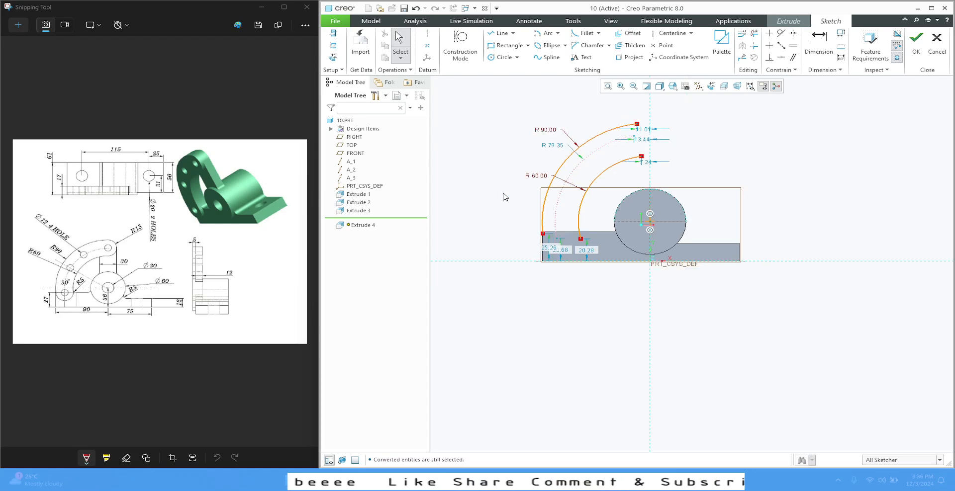
{"action": "scroll", "coordinate": [716, 138], "scroll_direction": "down", "scroll_amount": 1}
{"action": "scroll", "coordinate": [718, 140], "scroll_direction": "down", "scroll_amount": 1}
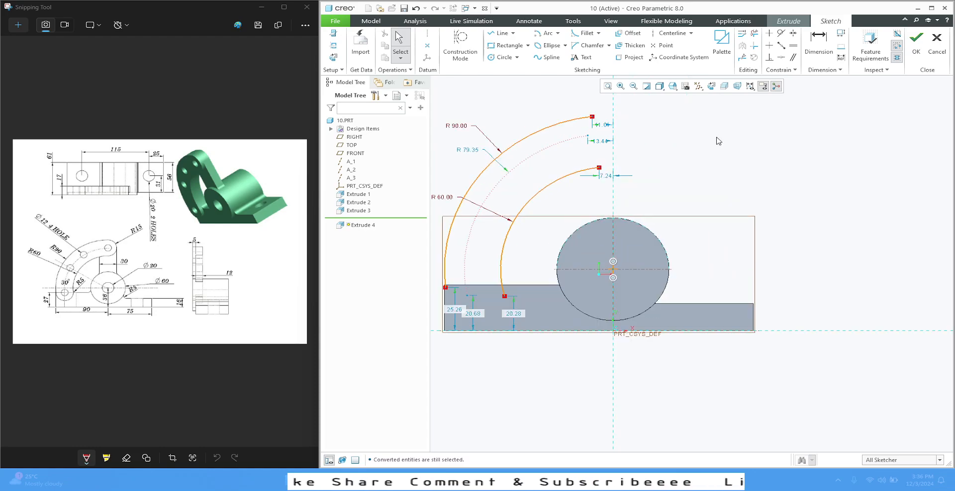
{"action": "left_click", "coordinate": [557, 34]}
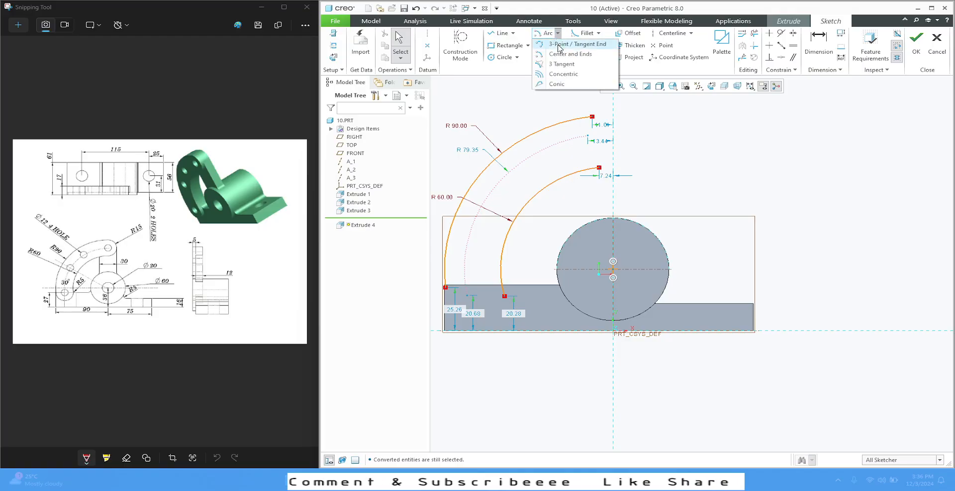
{"action": "left_click", "coordinate": [562, 44]}
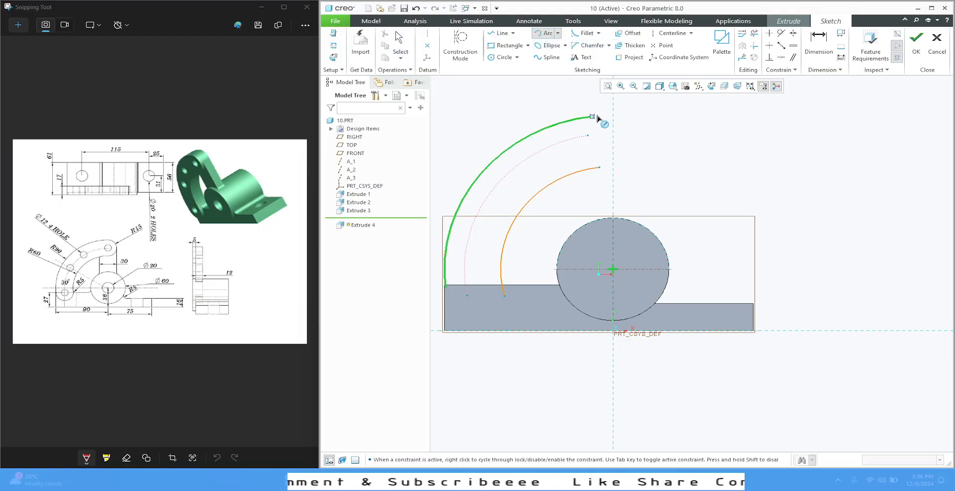
{"action": "left_click", "coordinate": [599, 168]}
{"action": "scroll", "coordinate": [706, 126], "scroll_direction": "up", "scroll_amount": 1}
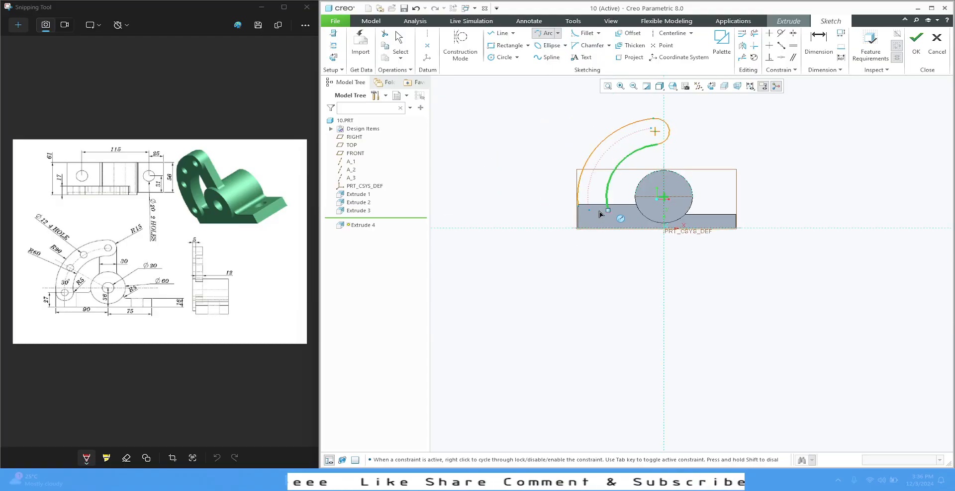
Close the arm profile by joining the two arcs' lower ends with an arc about 16.5 mm in radius.
{"action": "scroll", "coordinate": [579, 221], "scroll_direction": "down", "scroll_amount": 2}
{"action": "left_click", "coordinate": [540, 180]}
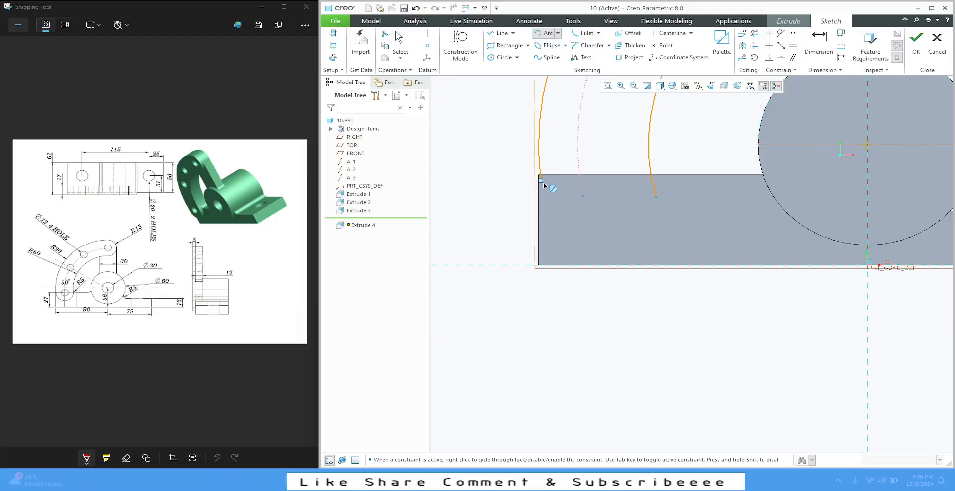
{"action": "left_click", "coordinate": [656, 199]}
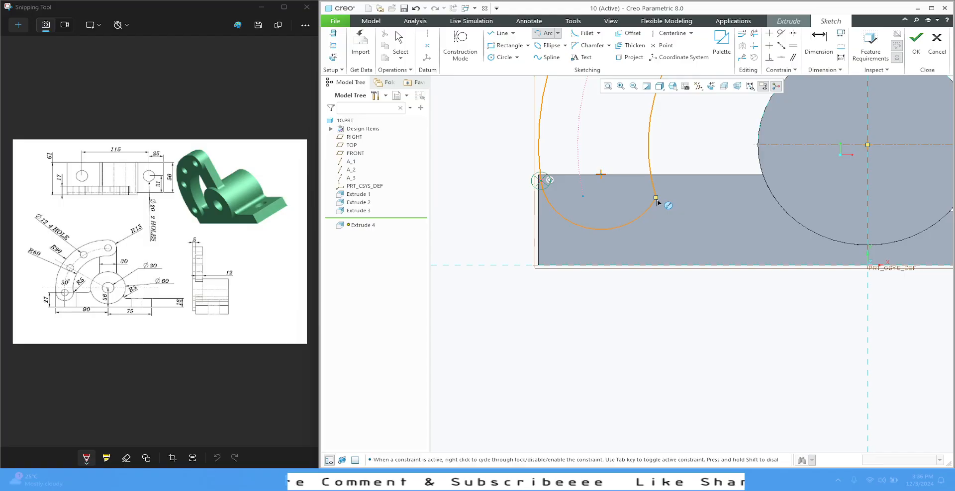
{"action": "middle_click", "coordinate": [514, 198]}
{"action": "scroll", "coordinate": [485, 271], "scroll_direction": "up", "scroll_amount": 2}
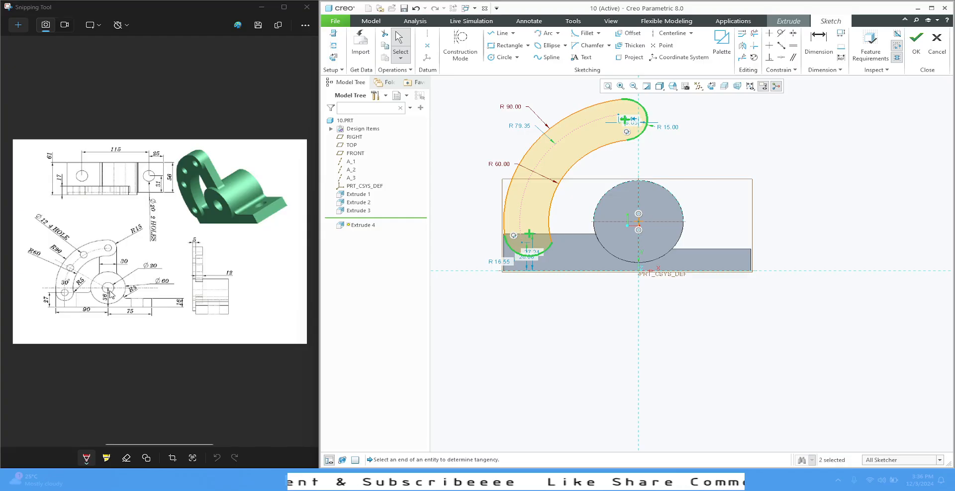
Make the construction arc's upper end coincident with the vertical reference line.
{"action": "scroll", "coordinate": [645, 109], "scroll_direction": "down", "scroll_amount": 4}
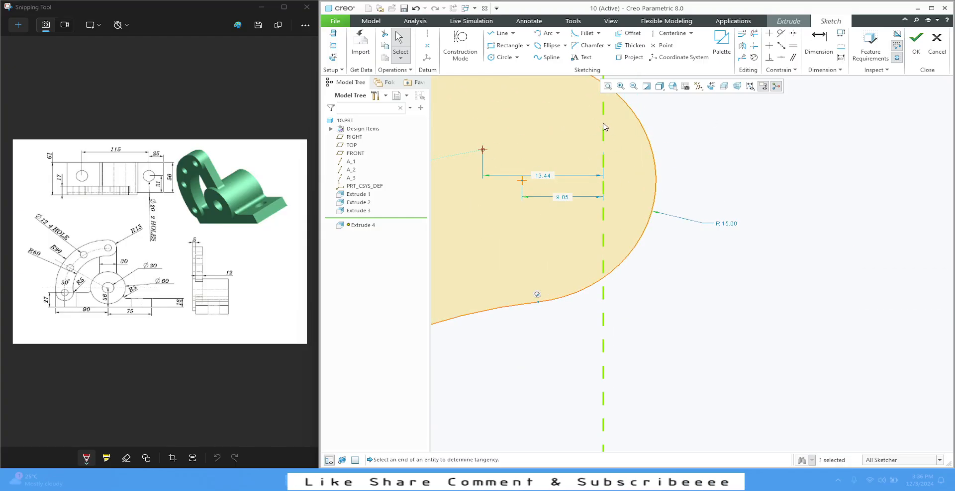
{"action": "left_click", "coordinate": [604, 97]}
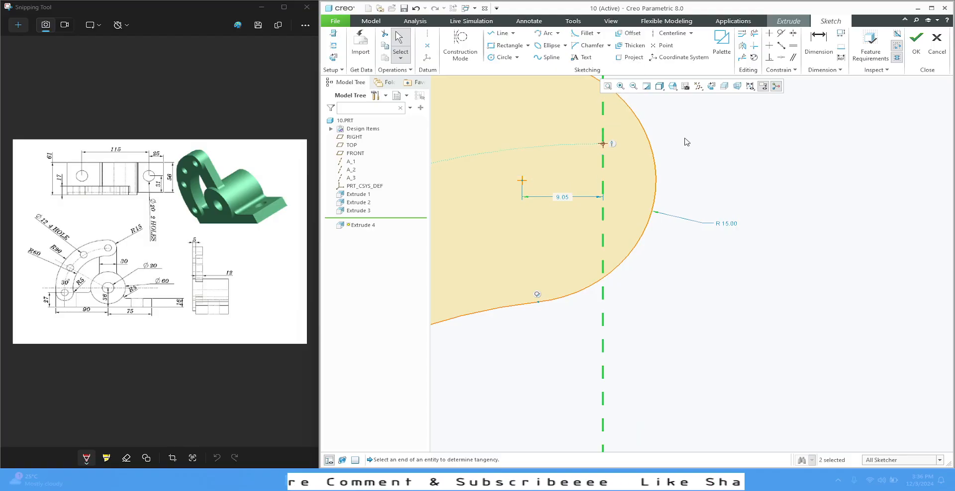
{"action": "scroll", "coordinate": [696, 152], "scroll_direction": "up", "scroll_amount": 3}
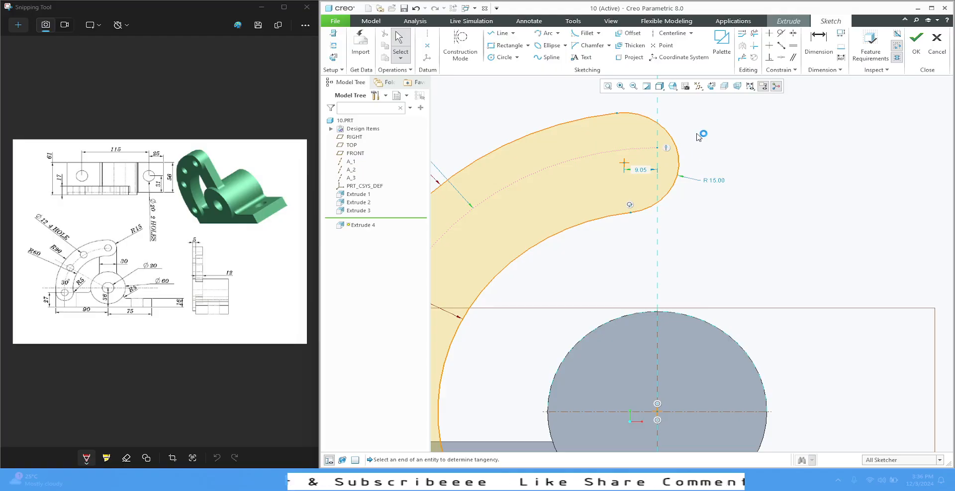
Make the center of the upper end-cap arc coincident with the vertical reference line.
{"action": "left_click", "coordinate": [624, 163]}
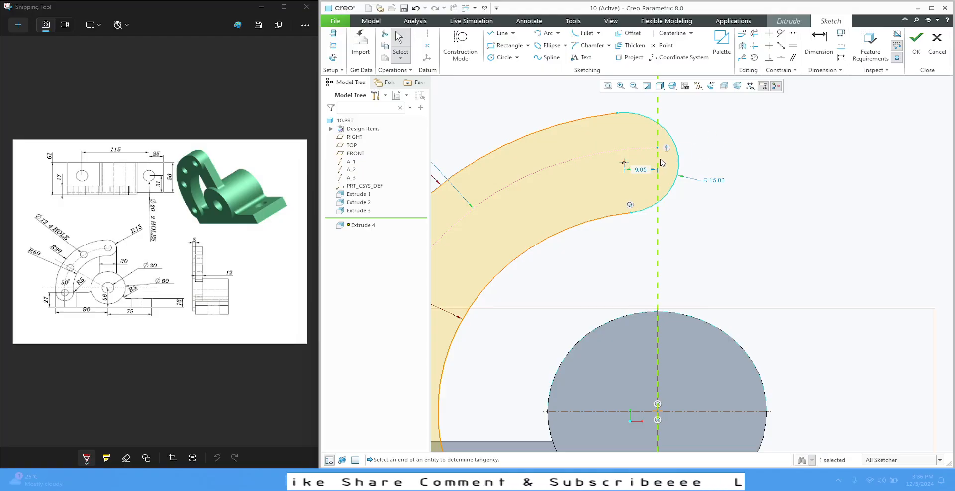
{"action": "left_click", "coordinate": [657, 156], "text": "ctrl"}
{"action": "left_click", "coordinate": [674, 121]}
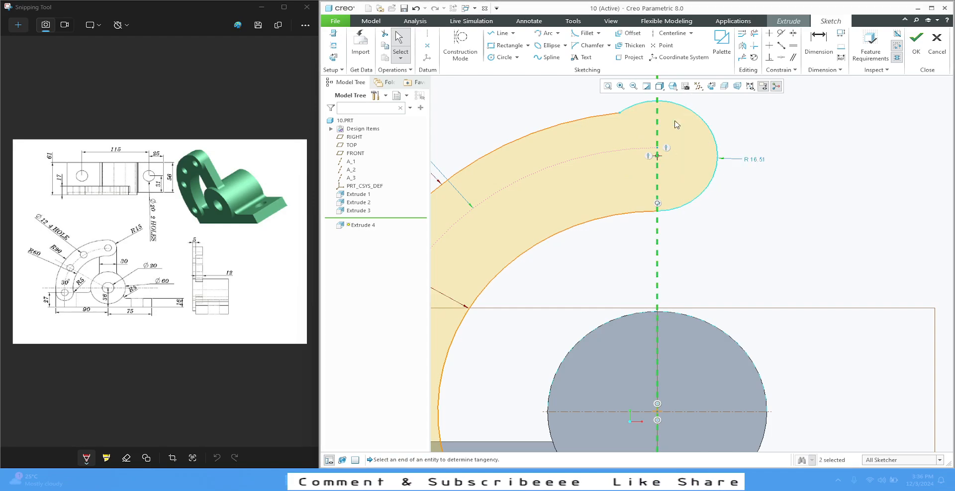
Make the upper end-cap arc tangent to the arm's outer arc.
{"action": "left_click", "coordinate": [621, 113]}
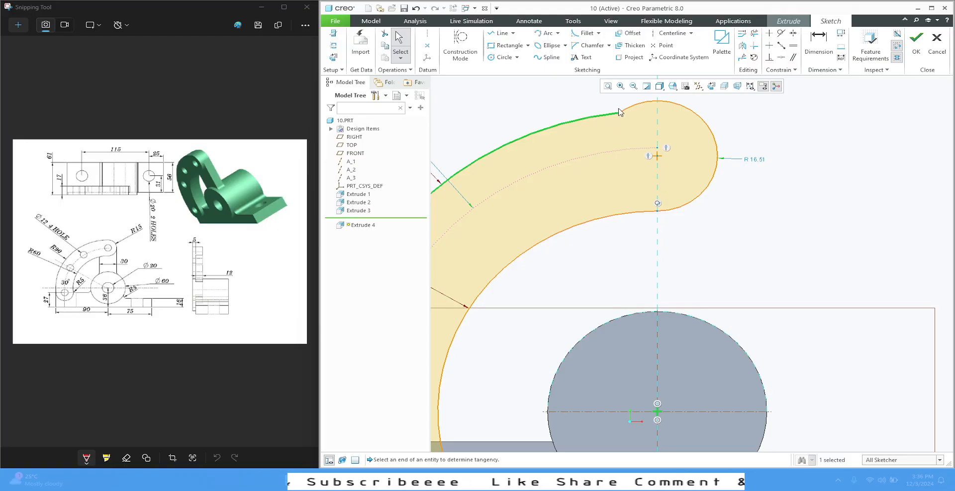
{"action": "left_click", "coordinate": [634, 78]}
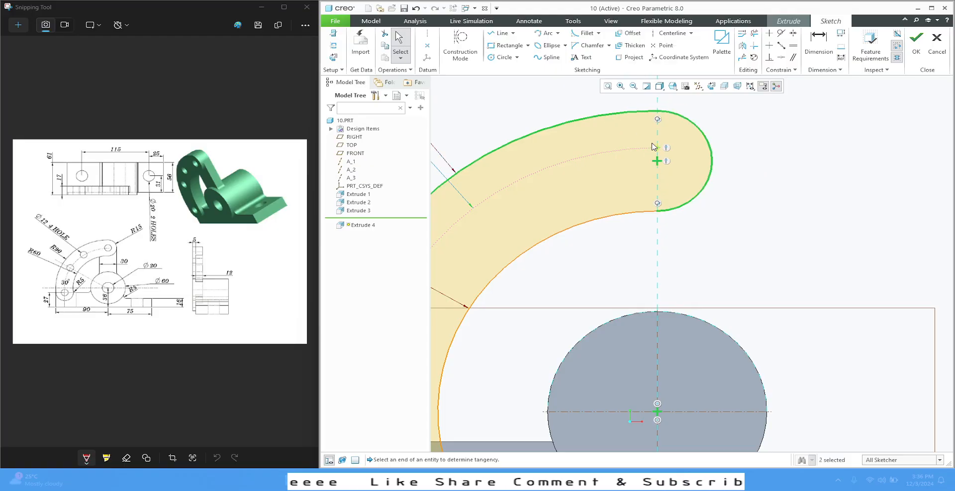
{"action": "scroll", "coordinate": [725, 168], "scroll_direction": "up", "scroll_amount": 3}
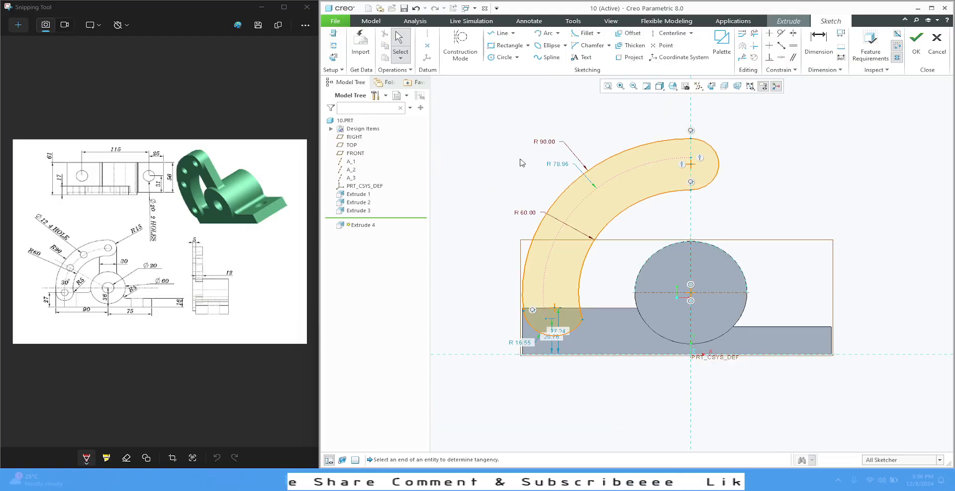
Try to add a radius dimension to the arm's upper end-cap arc.
{"action": "left_click", "coordinate": [818, 42]}
{"action": "left_click", "coordinate": [719, 158]}
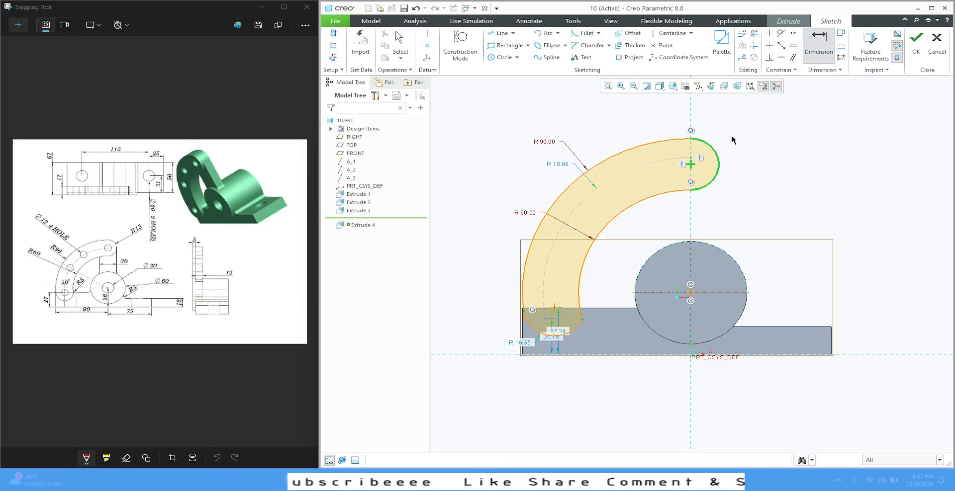
{"action": "middle_click", "coordinate": [733, 139]}
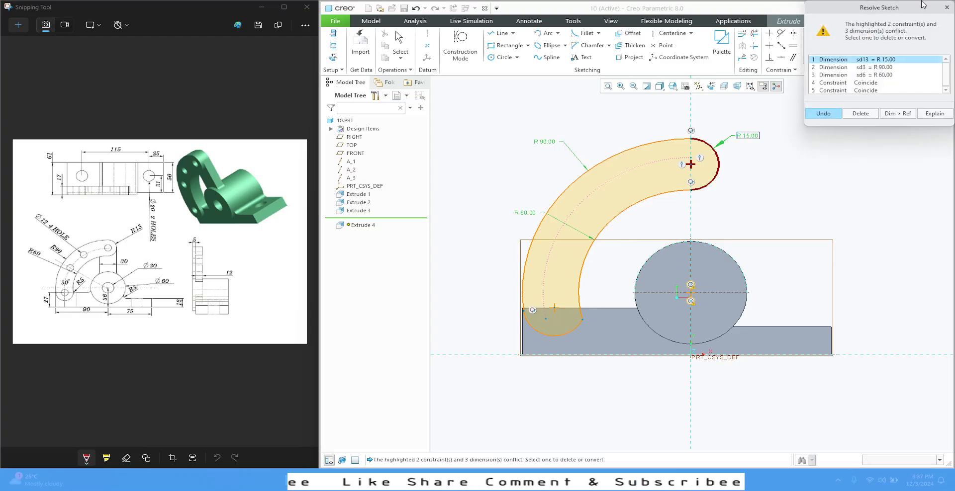
{"action": "left_click", "coordinate": [947, 7]}
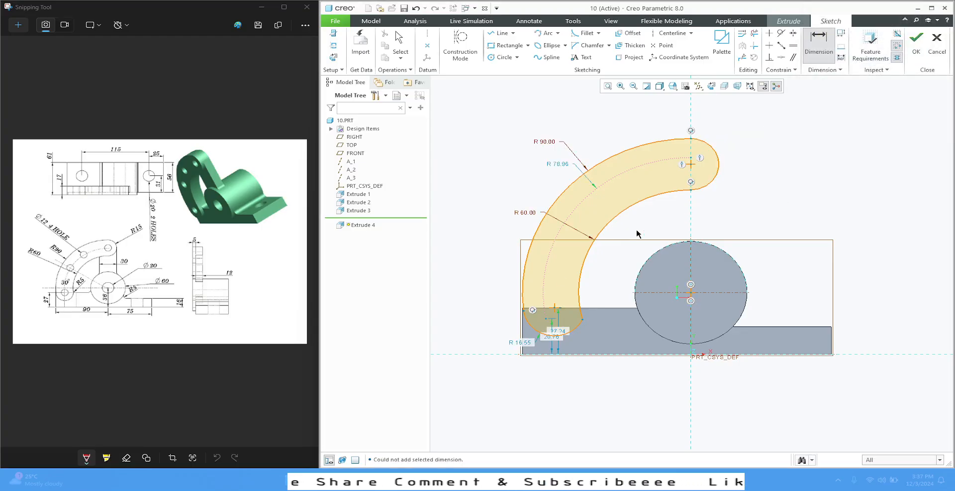
Set the radius of the arm's lower end-cap arc to 15 mm.
{"action": "double_click", "coordinate": [524, 346]}
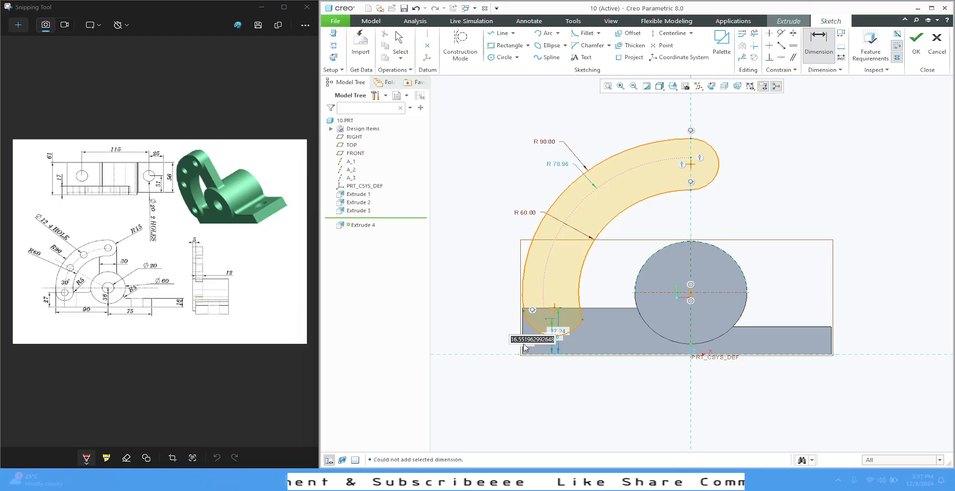
{"action": "type", "text": "15"}
{"action": "key", "text": "Return"}
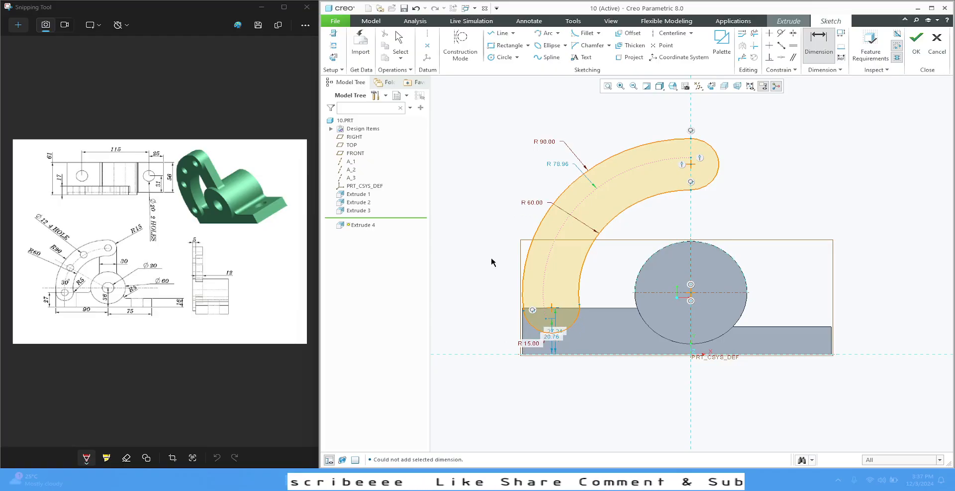
{"action": "middle_click", "coordinate": [487, 244]}
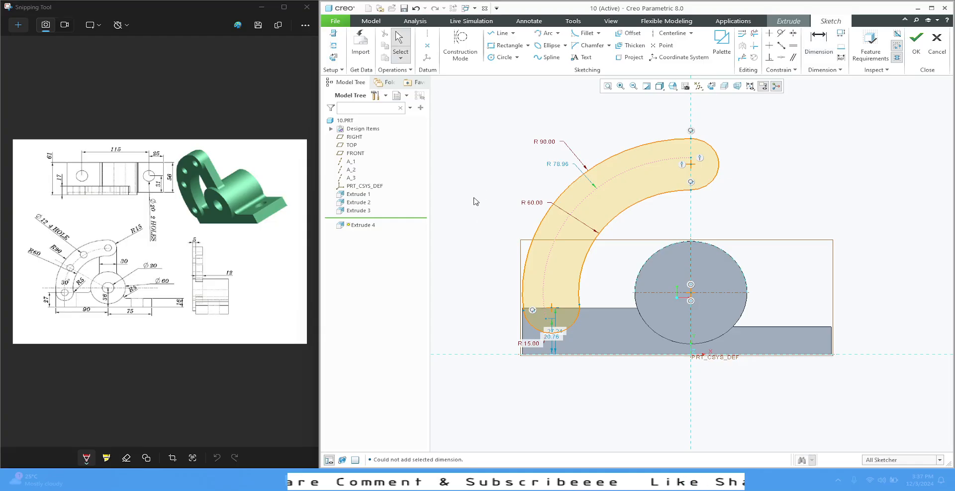
Set the radius of the construction arc running through the middle of the arm to 75 mm.
{"action": "double_click", "coordinate": [560, 165]}
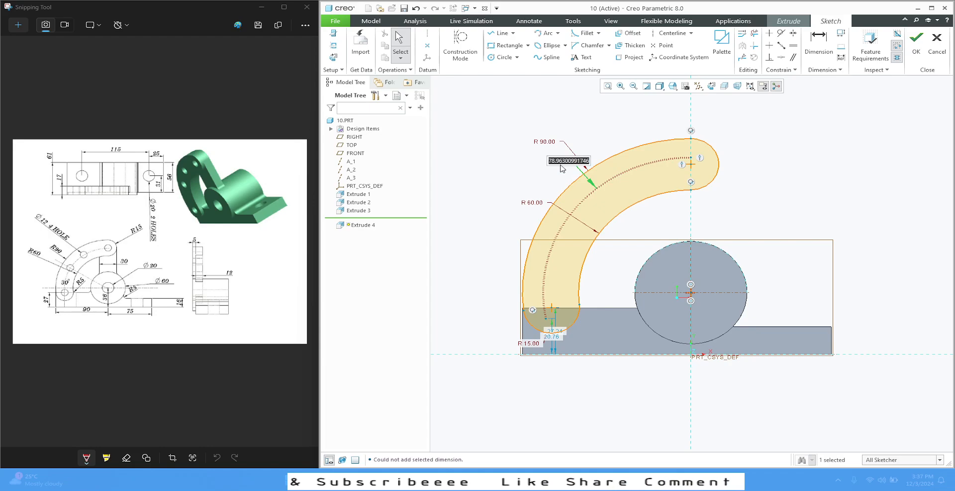
{"action": "type", "text": "75"}
{"action": "key", "text": "Return"}
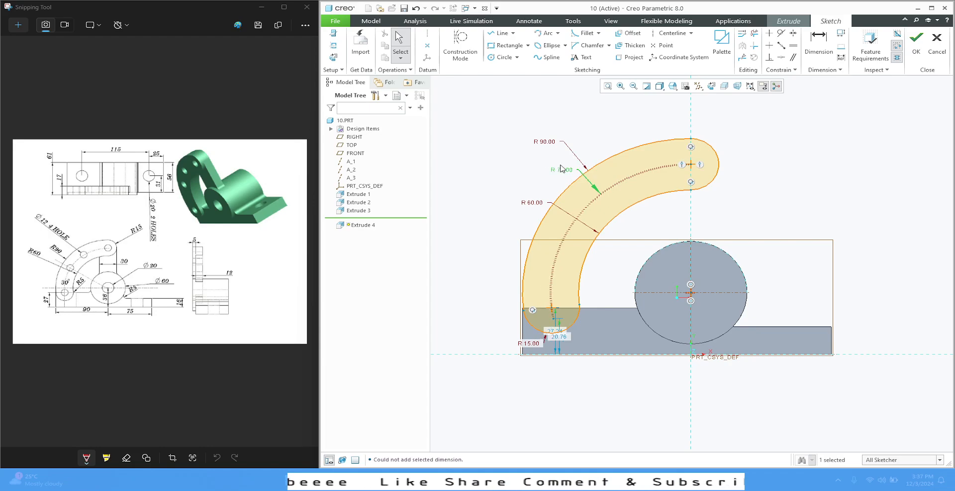
{"action": "left_click", "coordinate": [505, 135]}
Move the lower end-cap center's height dimension clear of the profile and set it to 27 mm above the base's bottom edge.
{"action": "scroll", "coordinate": [505, 166], "scroll_direction": "up", "scroll_amount": 2}
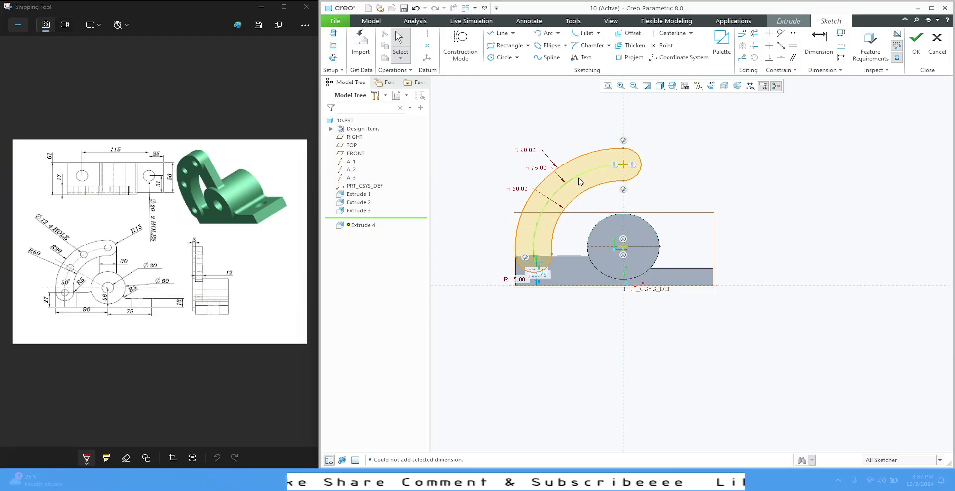
{"action": "scroll", "coordinate": [543, 173], "scroll_direction": "down", "scroll_amount": 3}
{"action": "scroll", "coordinate": [607, 186], "scroll_direction": "up", "scroll_amount": 2}
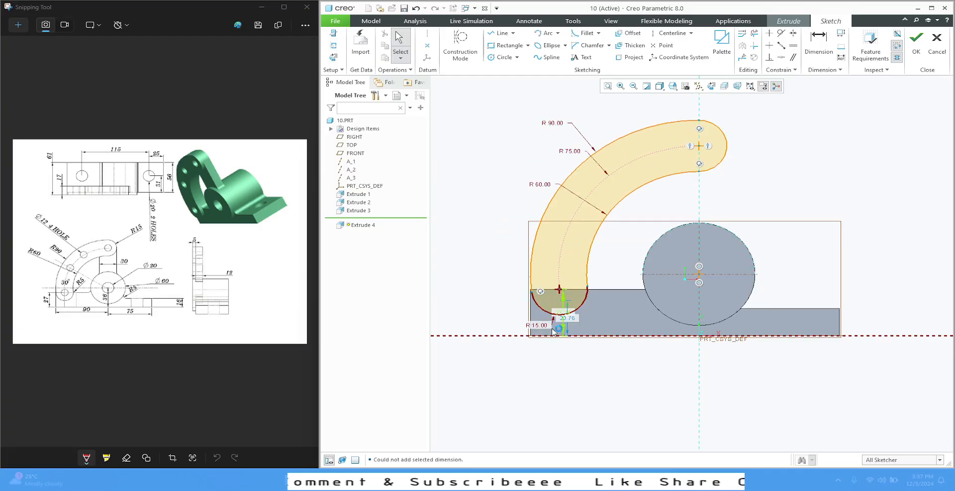
{"action": "scroll", "coordinate": [556, 330], "scroll_direction": "down", "scroll_amount": 3}
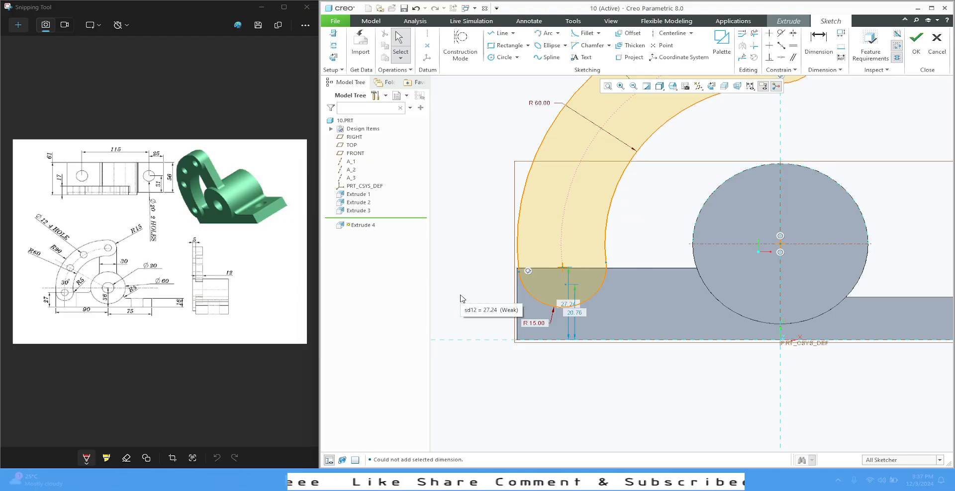
{"action": "left_click", "coordinate": [568, 304]}
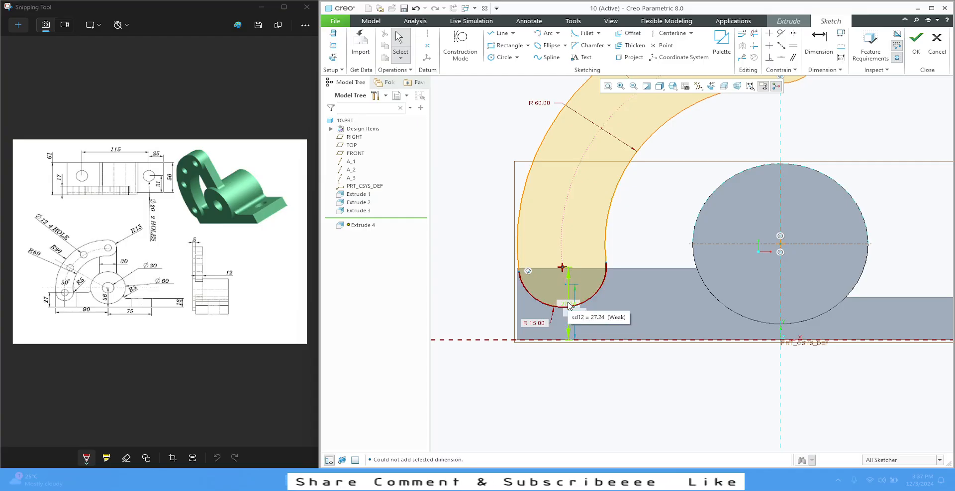
{"action": "left_click_drag", "start_coordinate": [568, 303], "coordinate": [479, 312]}
{"action": "double_click", "coordinate": [479, 313]}
{"action": "type", "text": "2"}
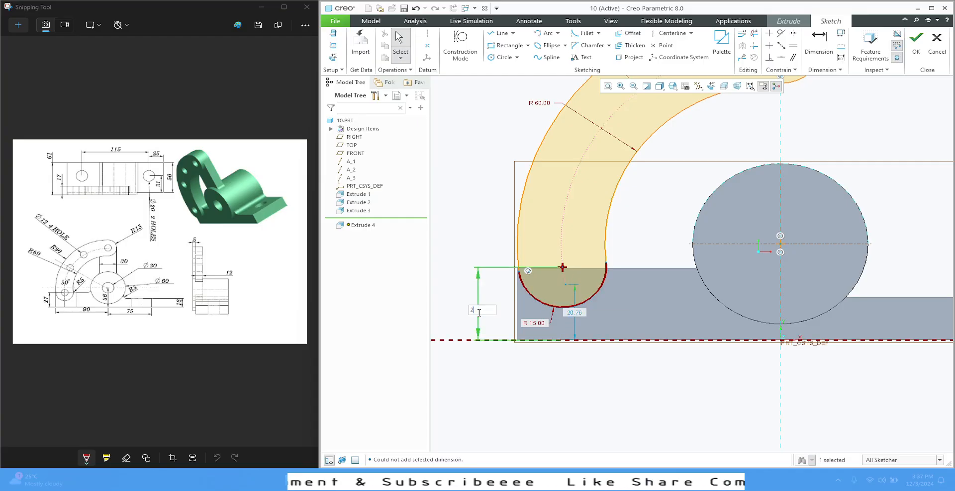
{"action": "type", "text": "7"}
{"action": "key", "text": "Return"}
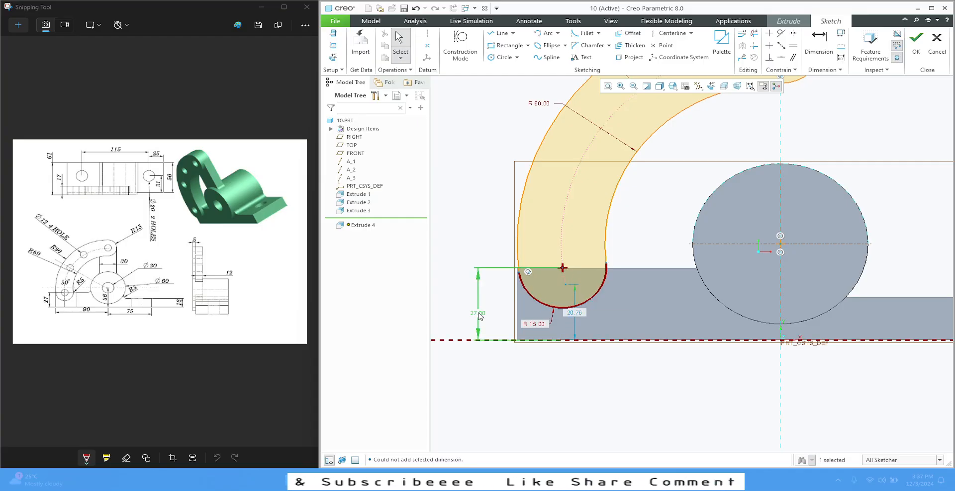
{"action": "left_click", "coordinate": [550, 399]}
Add the top edge of the base's thicker block as a sketch reference.
{"action": "left_click", "coordinate": [575, 318]}
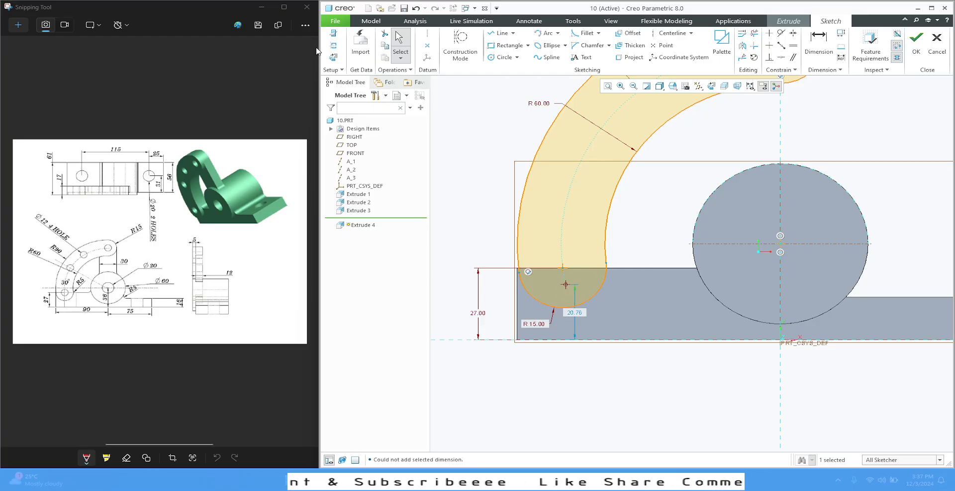
{"action": "left_click", "coordinate": [333, 45]}
{"action": "left_click", "coordinate": [648, 269]}
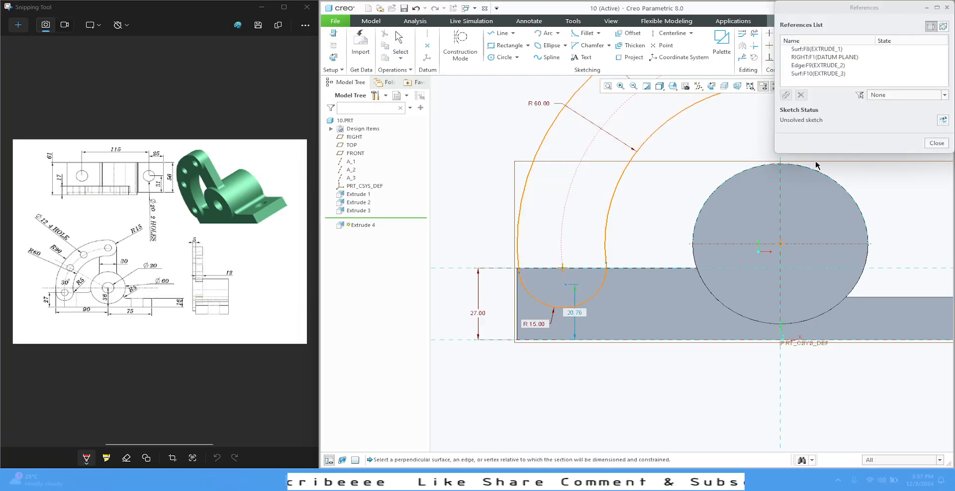
{"action": "left_click", "coordinate": [926, 144]}
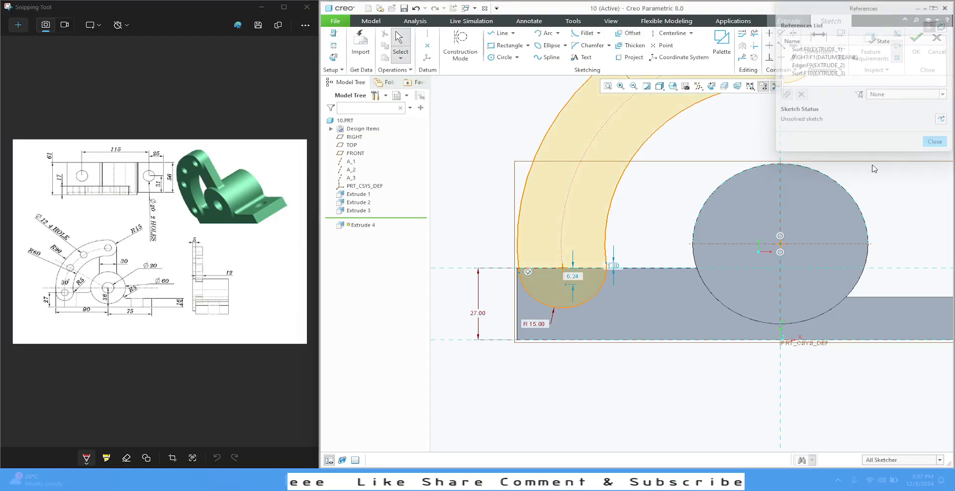
Make the construction arc's lower end coincident with the new horizontal reference along the base block's top edge.
{"action": "left_click", "coordinate": [563, 284]}
{"action": "left_click", "coordinate": [632, 268], "text": "ctrl"}
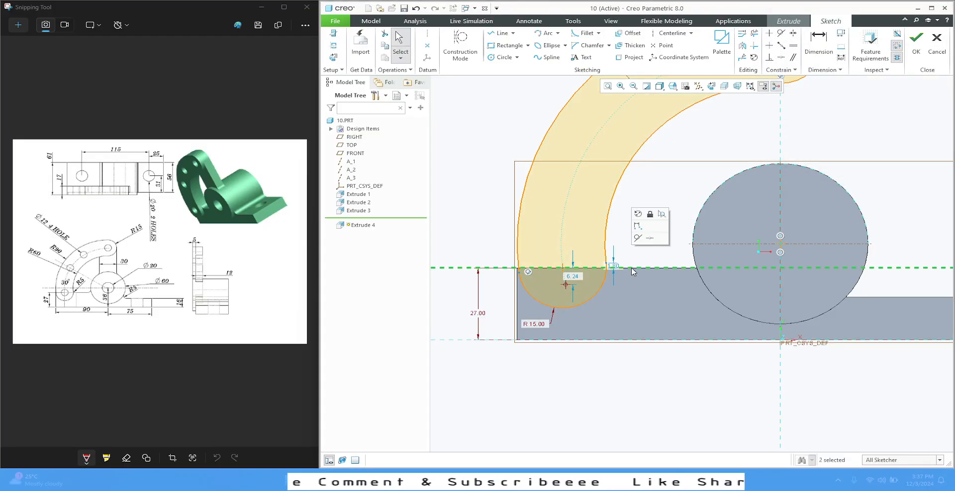
{"action": "left_click", "coordinate": [658, 232]}
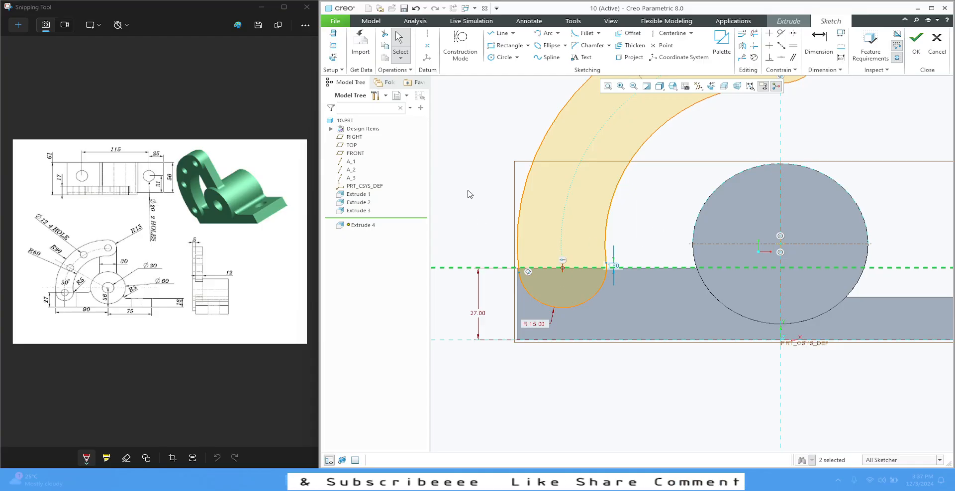
{"action": "scroll", "coordinate": [480, 223], "scroll_direction": "up", "scroll_amount": 2}
{"action": "scroll", "coordinate": [559, 239], "scroll_direction": "down", "scroll_amount": 5}
{"action": "scroll", "coordinate": [654, 247], "scroll_direction": "up", "scroll_amount": 5}
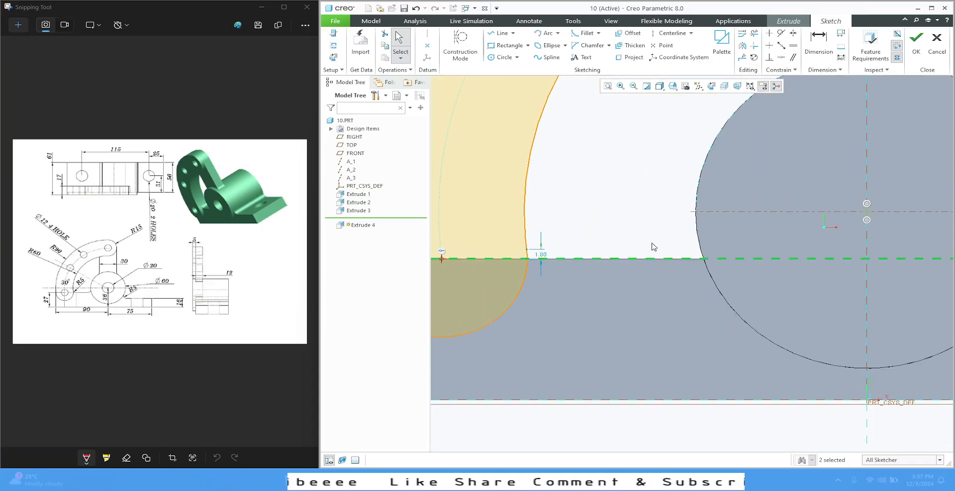
{"action": "left_click", "coordinate": [466, 225]}
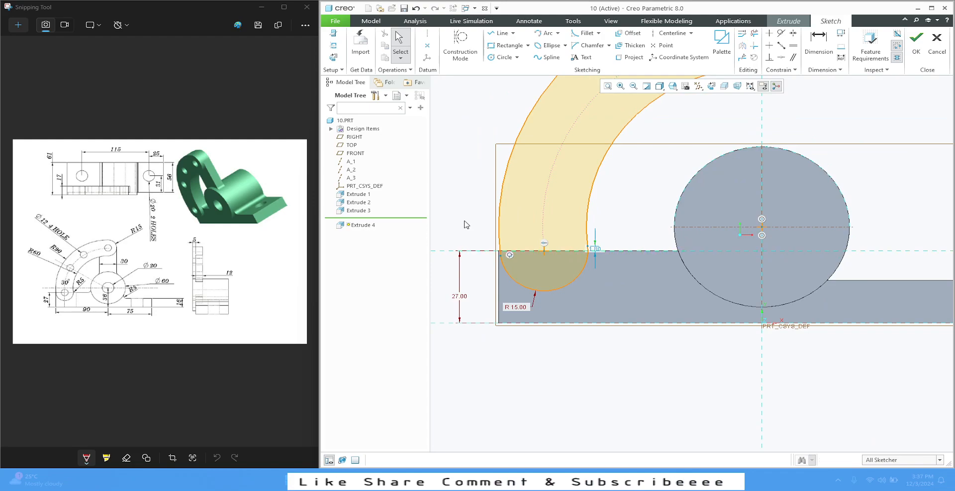
Make the lower end-cap arc tangent to the arm's inner arc.
{"action": "left_click", "coordinate": [587, 230]}
{"action": "left_click", "coordinate": [587, 258], "text": "ctrl"}
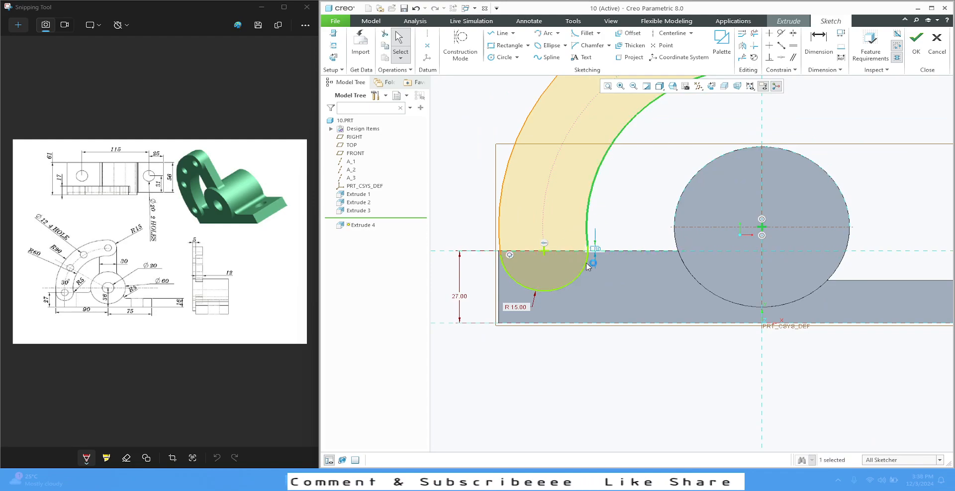
{"action": "left_click", "coordinate": [592, 233]}
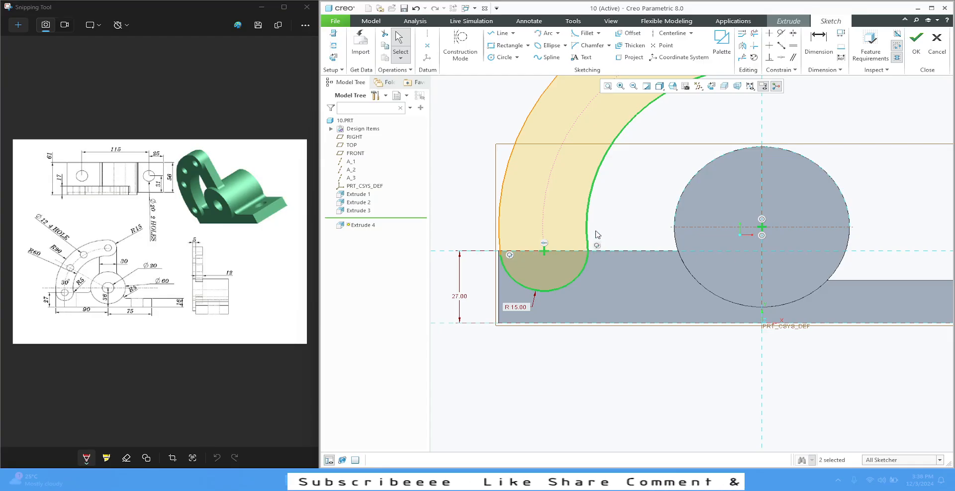
Finish the arm sketch and extrude it 17 mm as a solid, reversing the direction toward the boss and base.
{"action": "scroll", "coordinate": [617, 219], "scroll_direction": "up", "scroll_amount": 4}
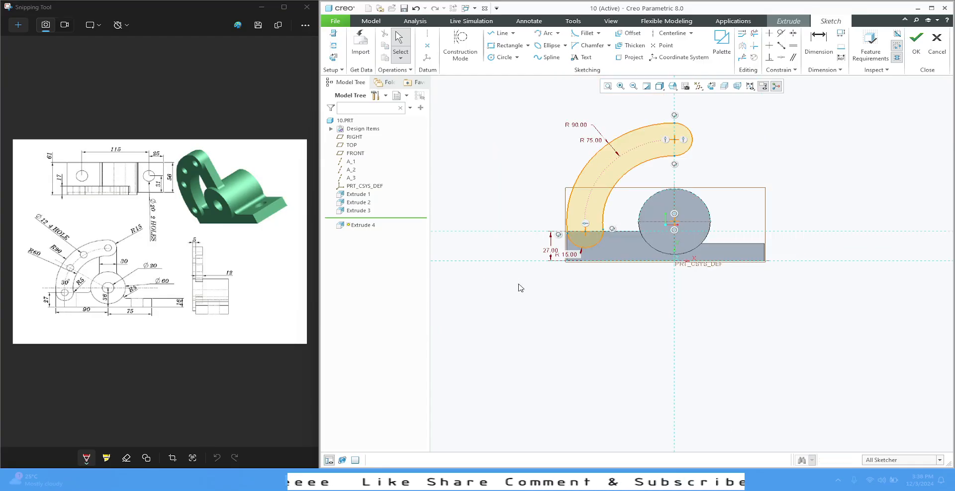
{"action": "scroll", "coordinate": [607, 234], "scroll_direction": "down", "scroll_amount": 3}
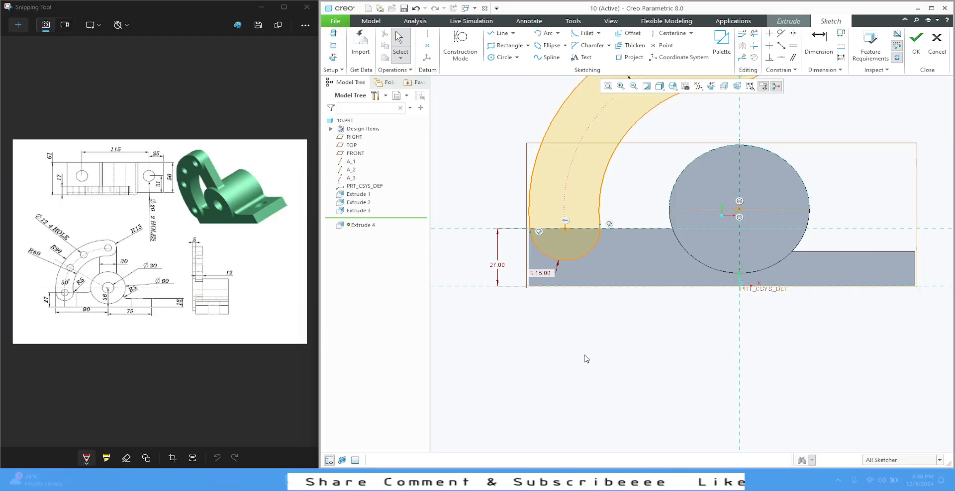
{"action": "scroll", "coordinate": [586, 359], "scroll_direction": "up", "scroll_amount": 2}
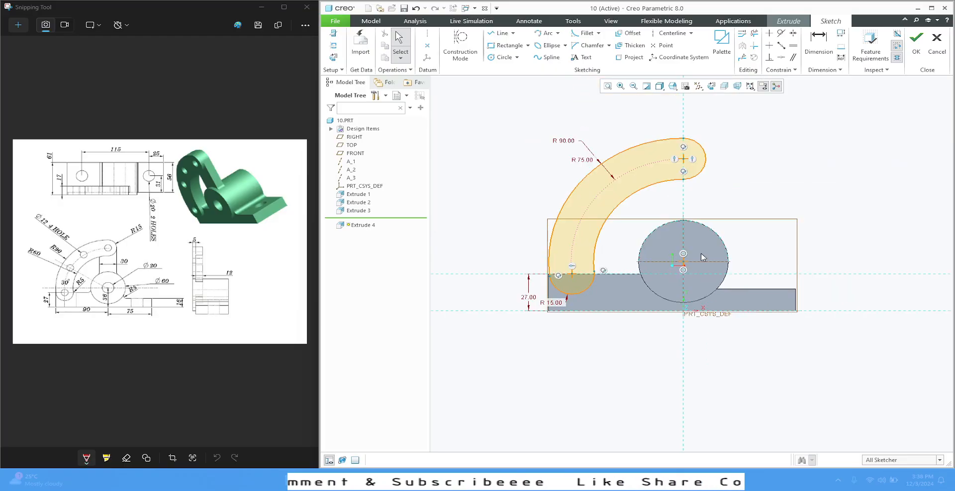
{"action": "left_click", "coordinate": [915, 40]}
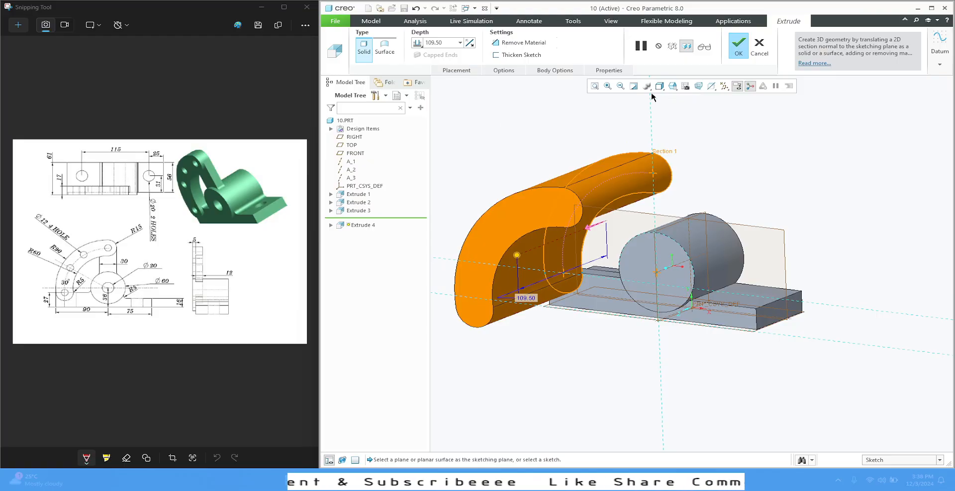
{"action": "left_click", "coordinate": [470, 43]}
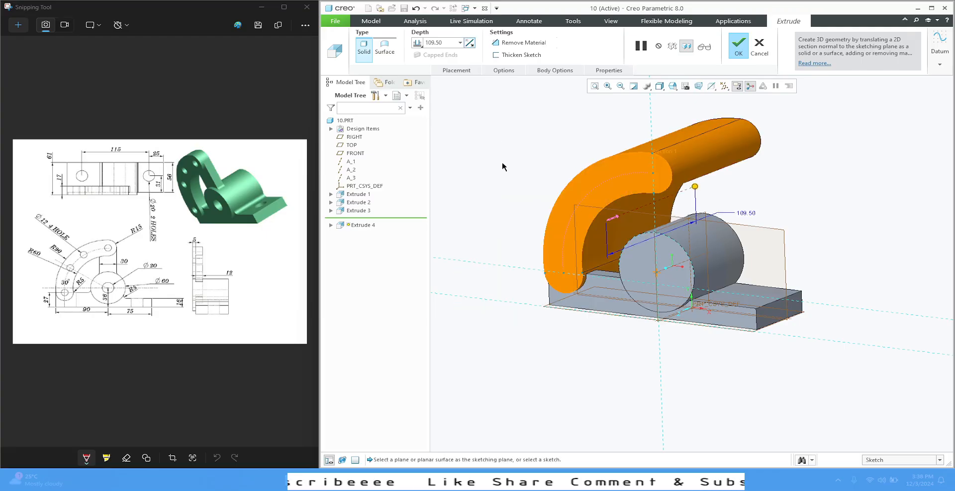
{"action": "left_click", "coordinate": [503, 71]}
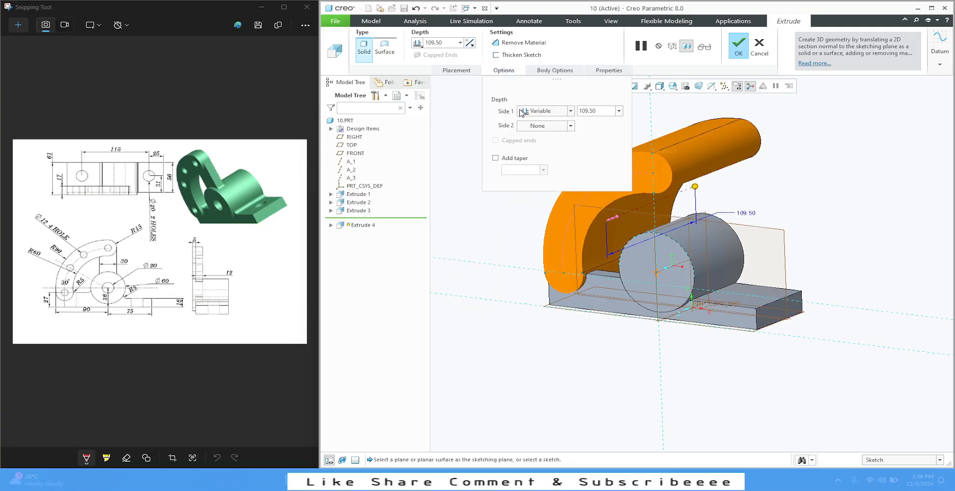
{"action": "double_click", "coordinate": [612, 111]}
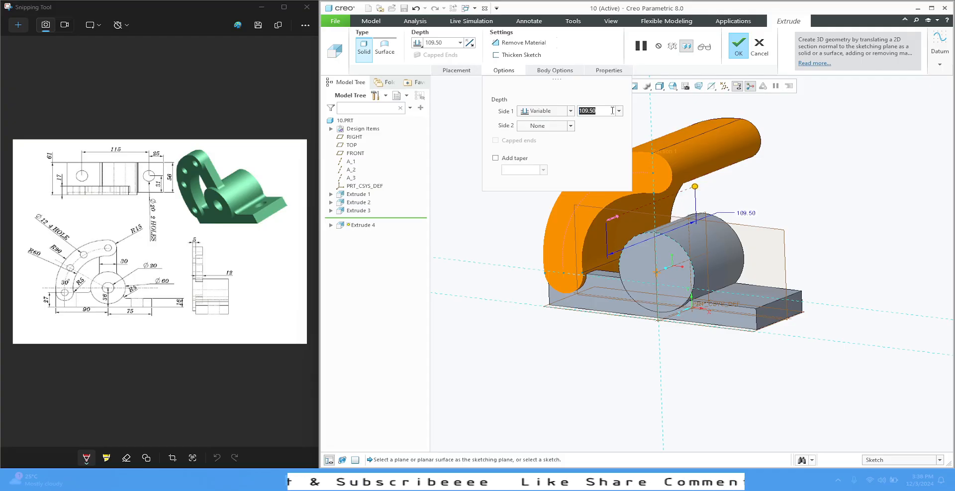
{"action": "type", "text": "17"}
{"action": "key", "text": "Return"}
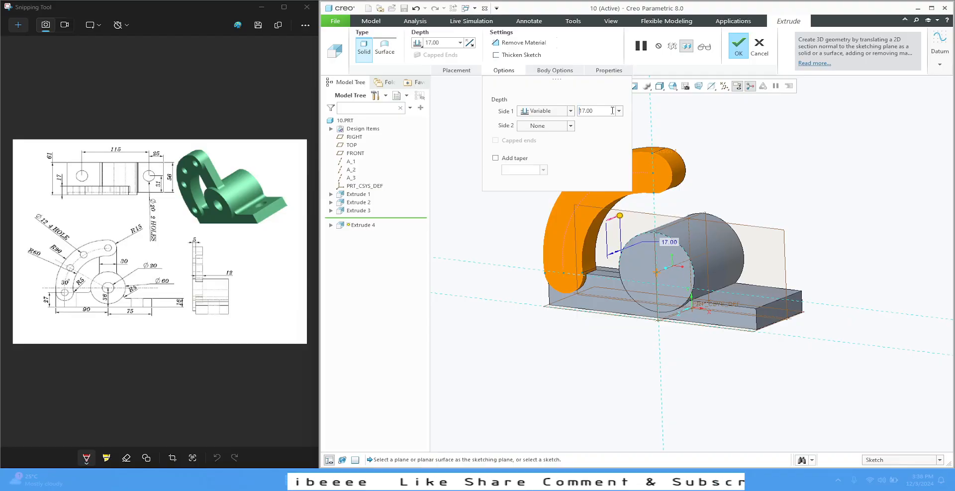
{"action": "left_click", "coordinate": [737, 48]}
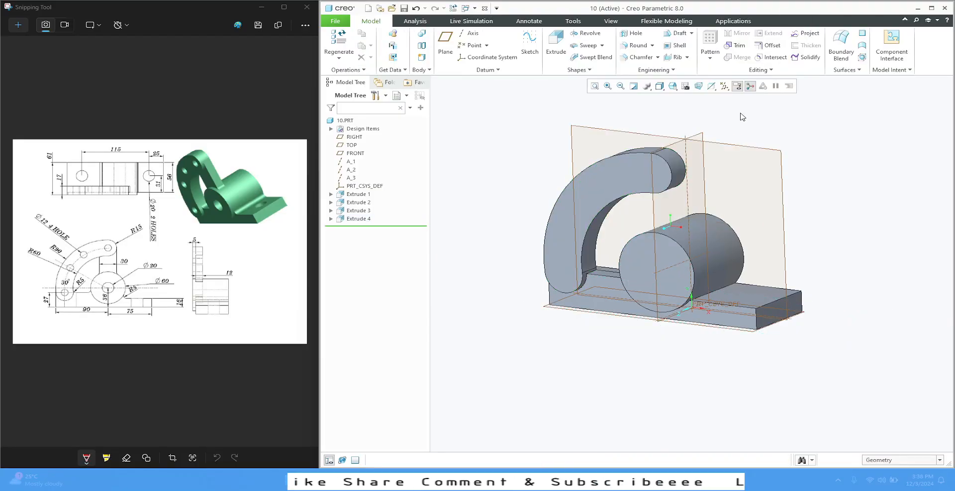
Start an extrusion sketch on the long front face of the base.
{"action": "middle_click_drag", "start_coordinate": [737, 122], "coordinate": [759, 117]}
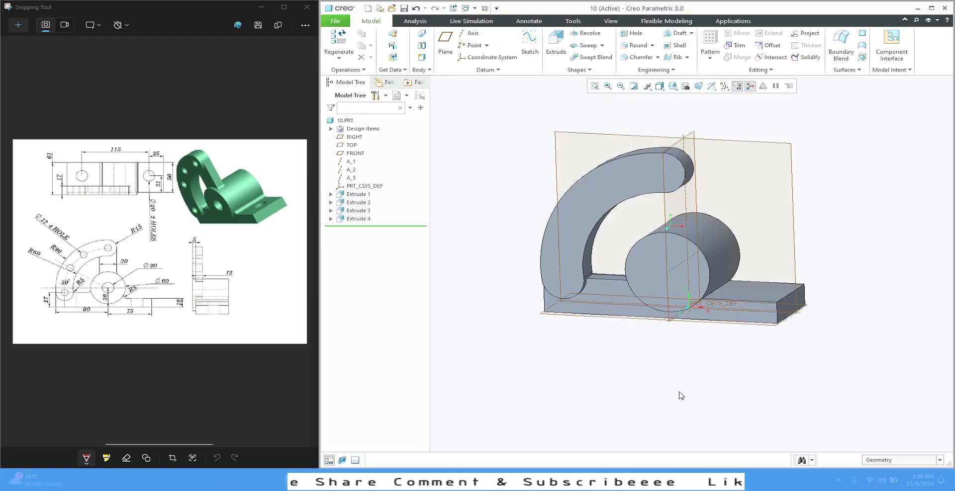
{"action": "middle_click_drag", "start_coordinate": [663, 328], "coordinate": [605, 341]}
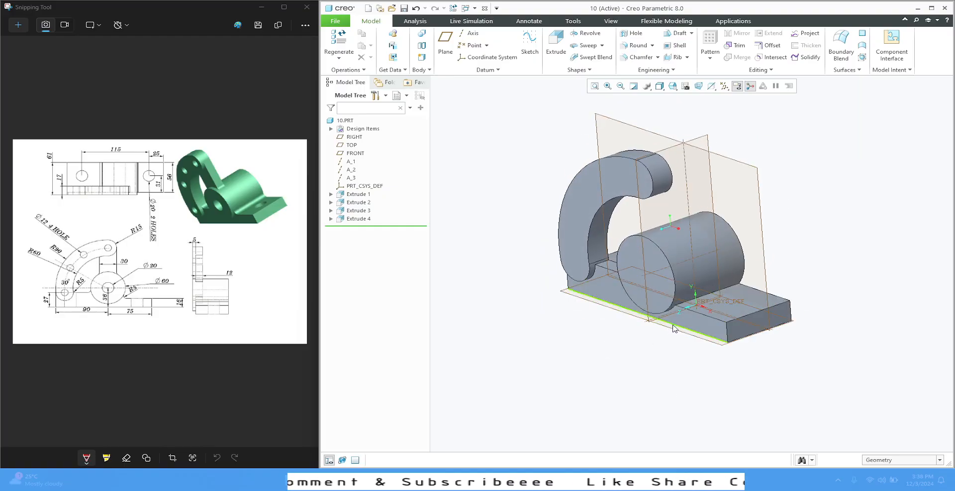
{"action": "left_click", "coordinate": [693, 318]}
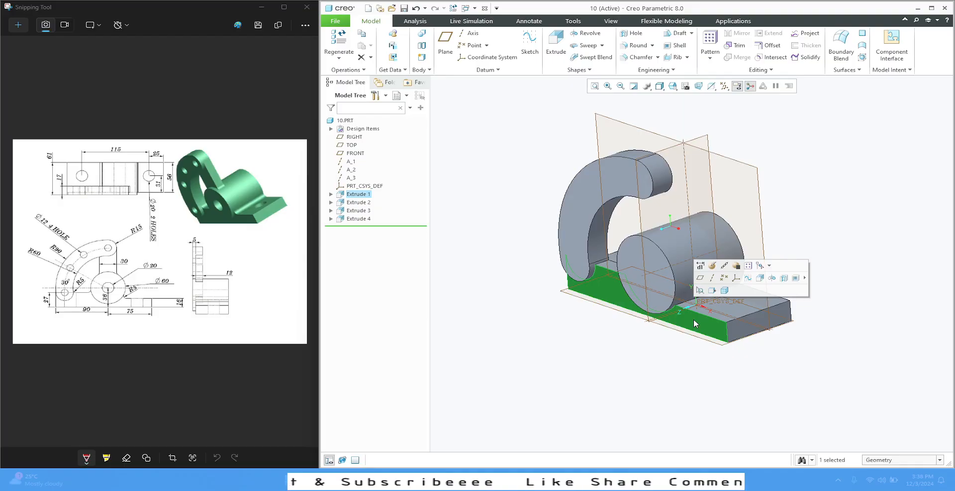
{"action": "left_click", "coordinate": [760, 279]}
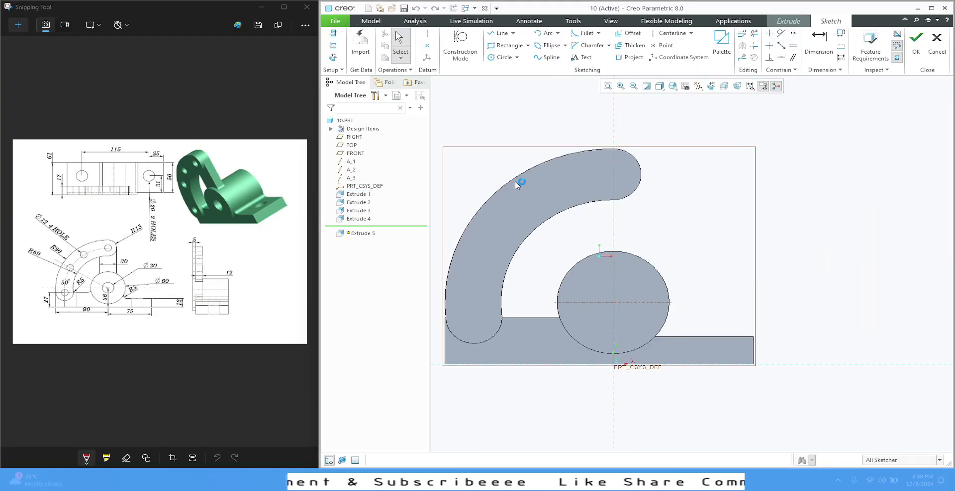
Project the arm's upper end-cap arc, the arm's inner arc and the boss's upper arc into the sketch.
{"action": "scroll", "coordinate": [551, 130], "scroll_direction": "down", "scroll_amount": 1}
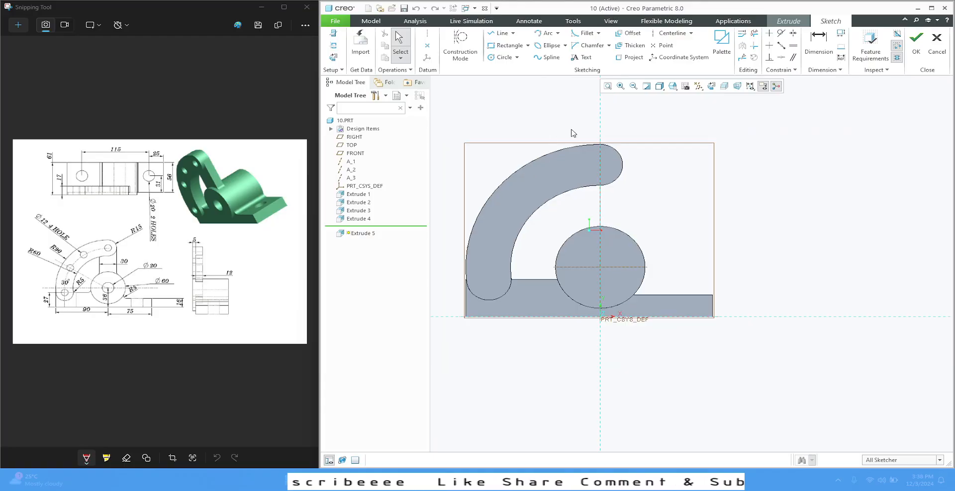
{"action": "left_click", "coordinate": [630, 57]}
{"action": "left_click", "coordinate": [623, 166]}
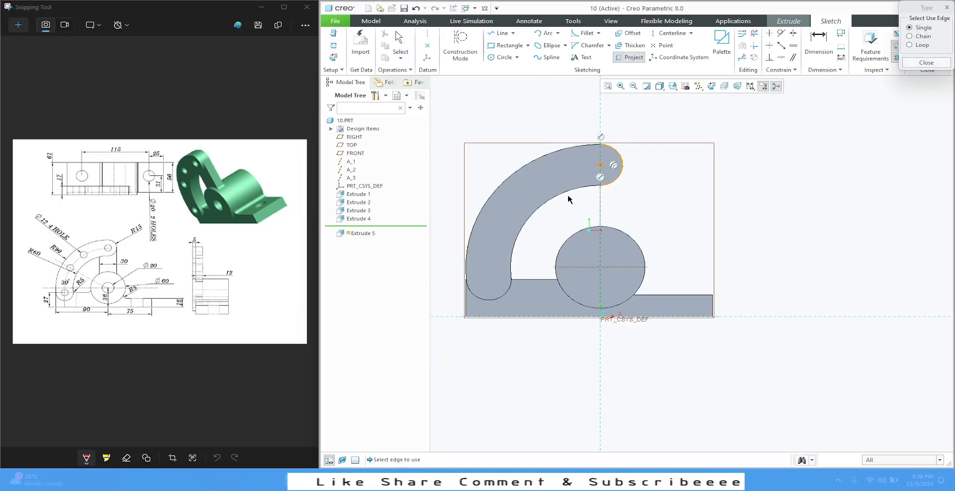
{"action": "left_click", "coordinate": [570, 193]}
{"action": "left_click", "coordinate": [616, 228]}
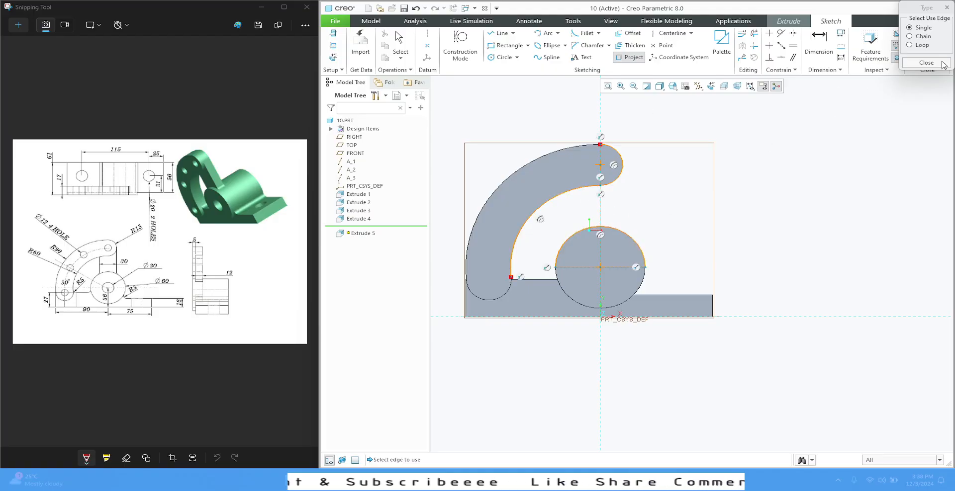
{"action": "left_click", "coordinate": [926, 63]}
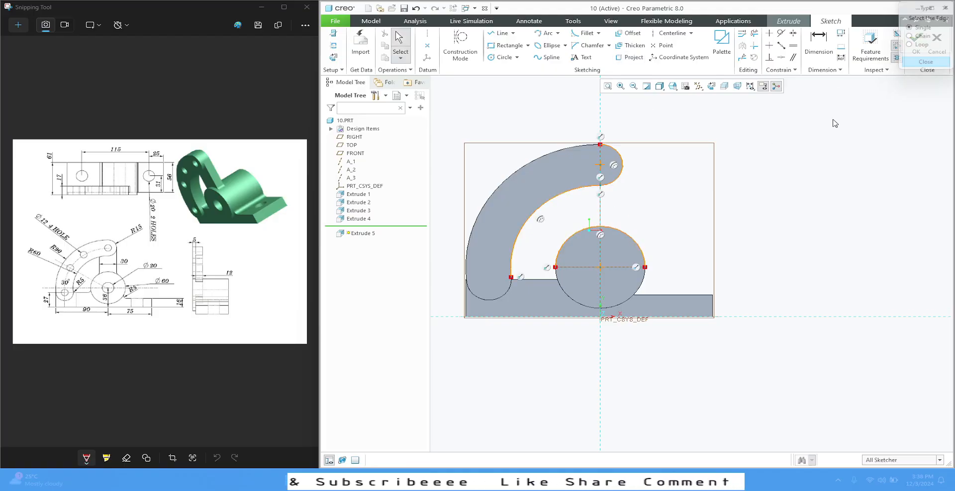
Sketch a vertical line about 32 mm long from the arm's inner arc to the boss and mirror it about the vertical reference.
{"action": "left_click", "coordinate": [499, 33]}
{"action": "left_click", "coordinate": [581, 183]}
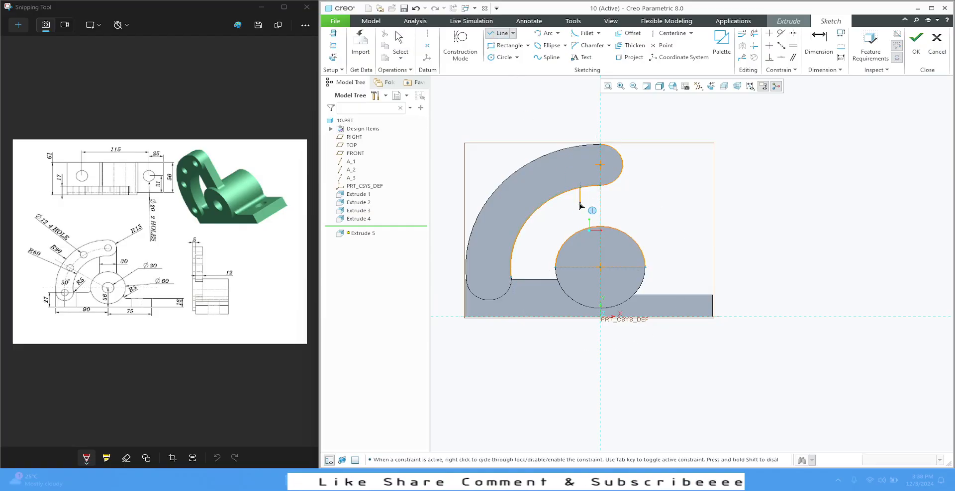
{"action": "left_click", "coordinate": [580, 230]}
{"action": "middle_click", "coordinate": [659, 202]}
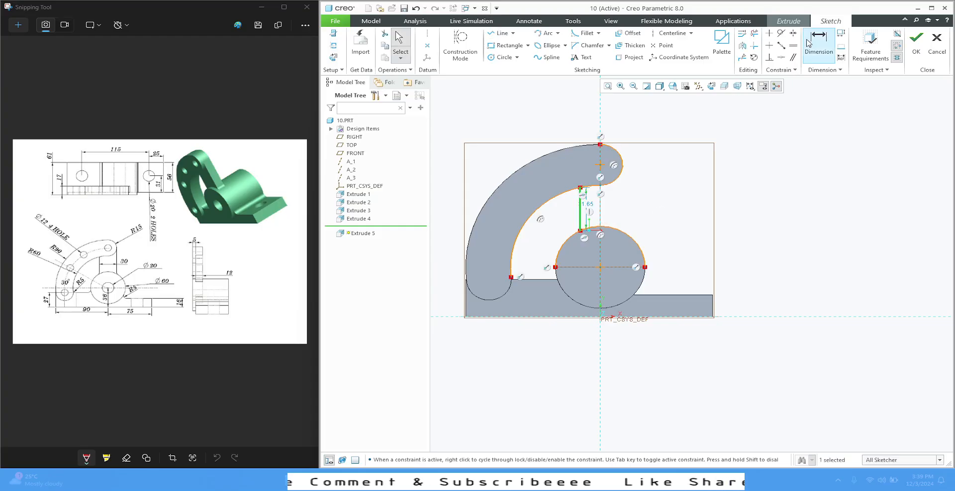
{"action": "left_click", "coordinate": [742, 45]}
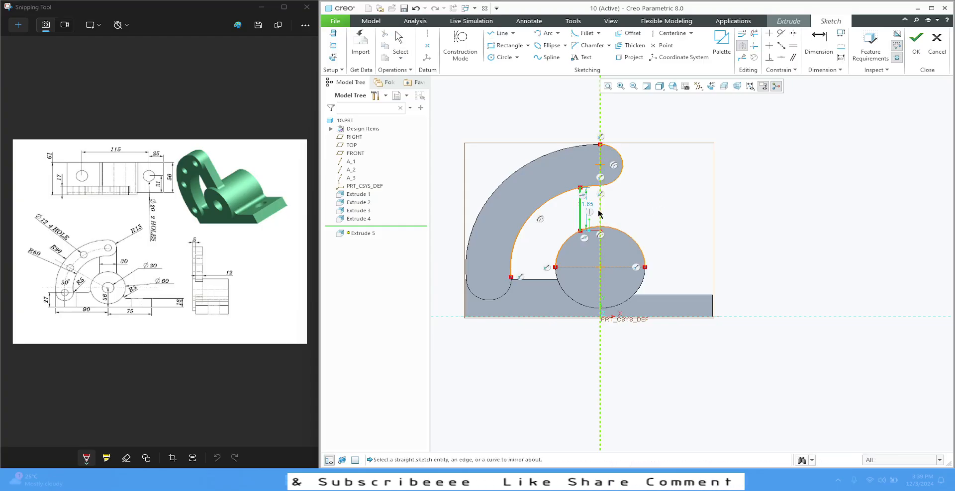
{"action": "left_click", "coordinate": [599, 214]}
Try to constrain the mirrored line's upper endpoint onto the arm's end-cap arc.
{"action": "scroll", "coordinate": [659, 196], "scroll_direction": "down", "scroll_amount": 5}
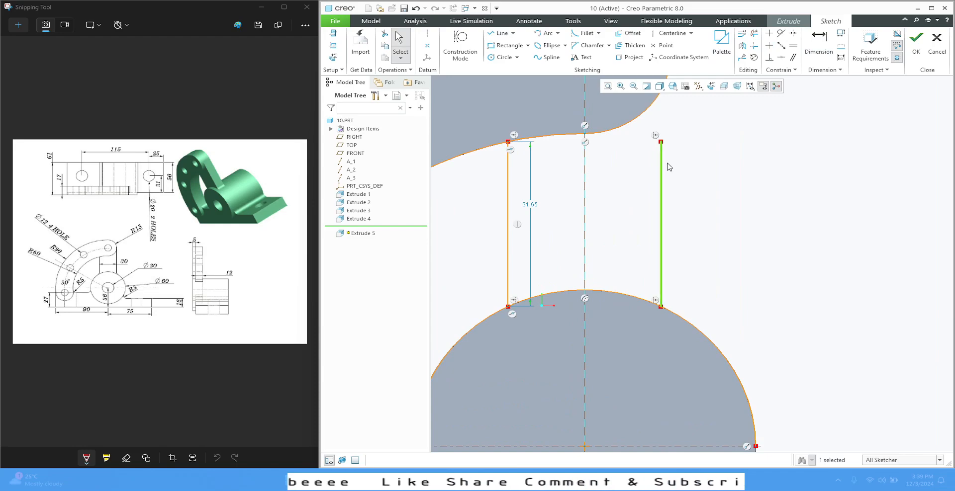
{"action": "left_click", "coordinate": [643, 112], "text": "ctrl"}
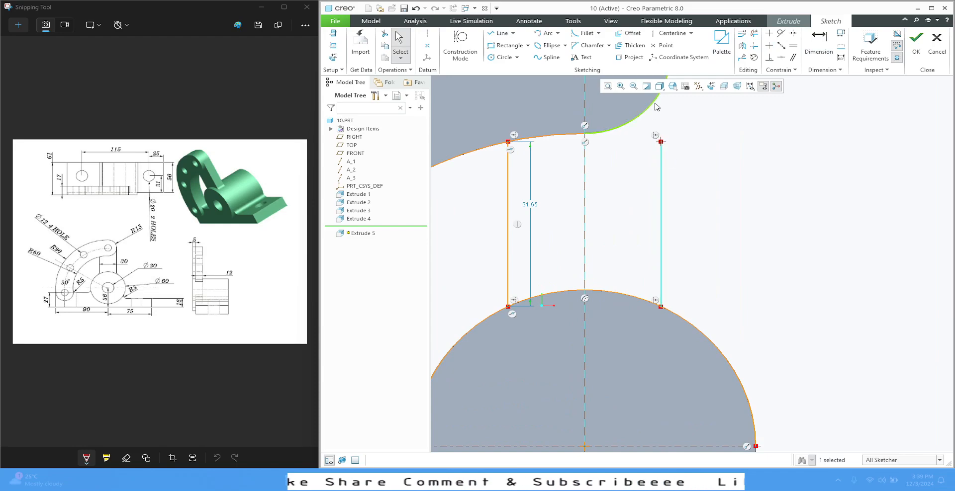
{"action": "left_click", "coordinate": [699, 82]}
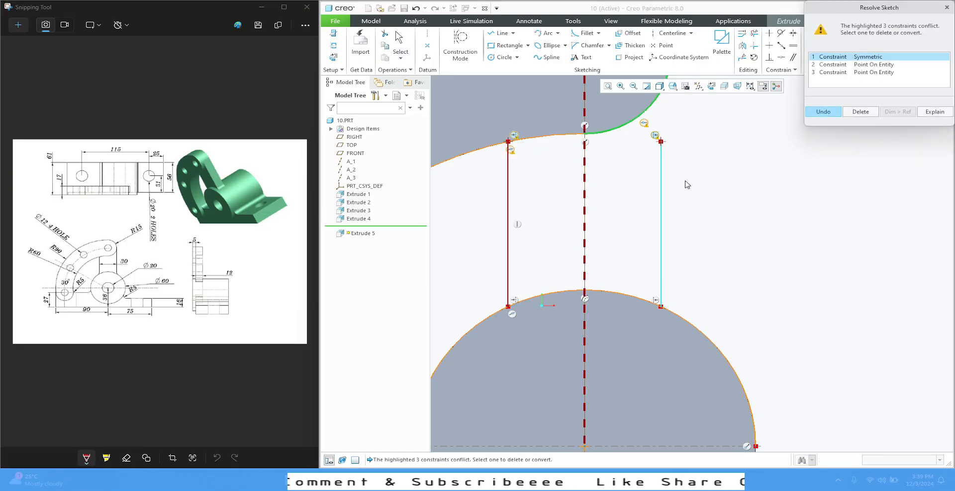
{"action": "left_click", "coordinate": [946, 7]}
{"action": "scroll", "coordinate": [598, 230], "scroll_direction": "down", "scroll_amount": 3}
{"action": "left_click", "coordinate": [706, 220]}
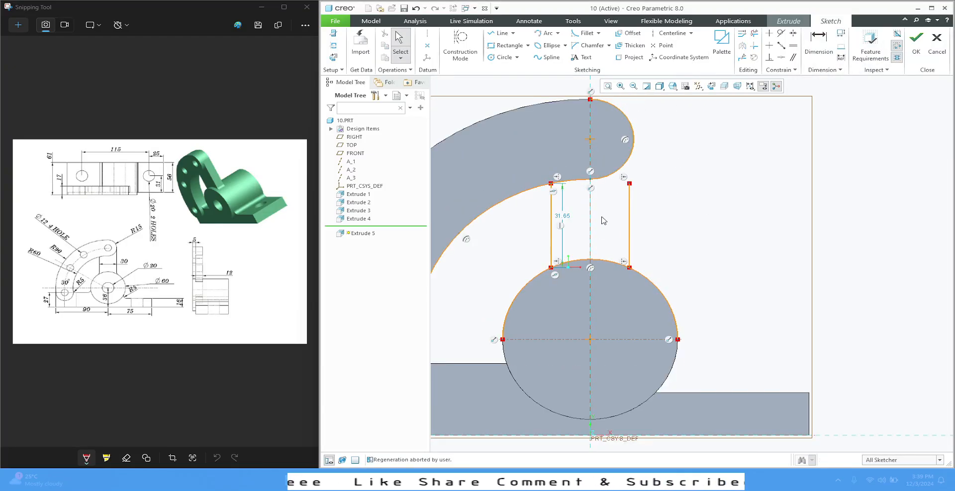
Dimension the distance between the two vertical lines as 30 mm.
{"action": "left_click", "coordinate": [815, 49]}
{"action": "left_click", "coordinate": [551, 221]}
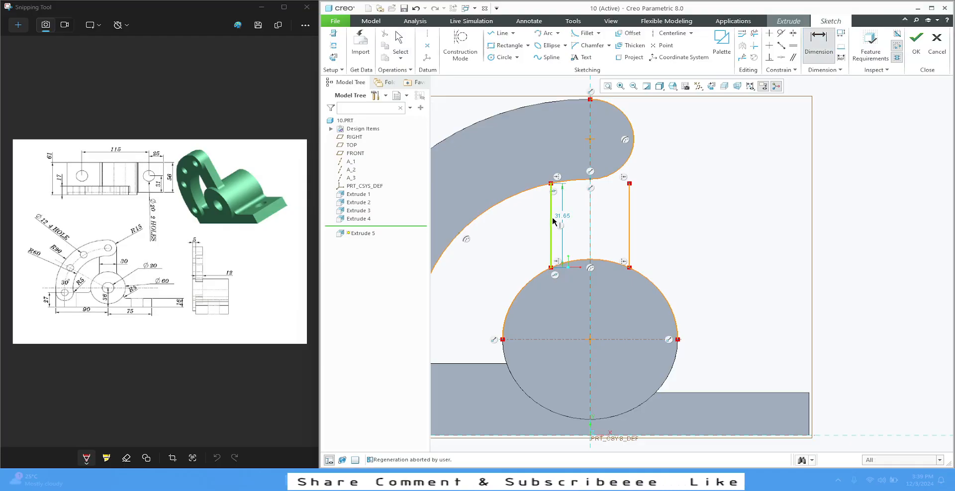
{"action": "left_click", "coordinate": [629, 220]}
{"action": "middle_click", "coordinate": [654, 216]}
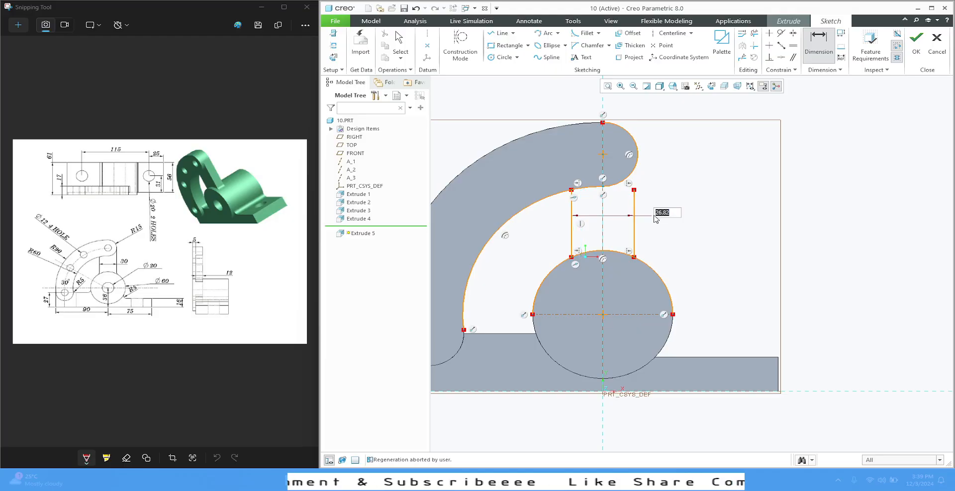
{"action": "type", "text": "30"}
{"action": "key", "text": "Return"}
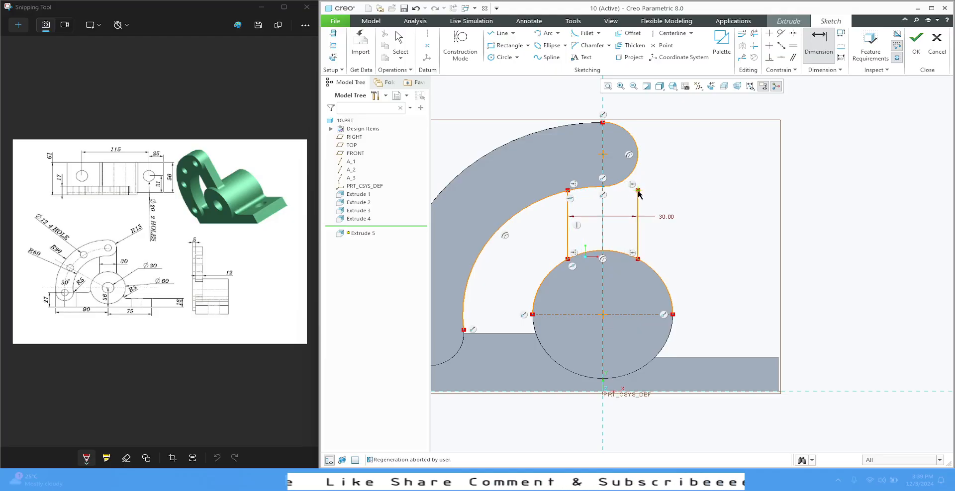
Try to dimension the mirrored line's upper endpoint from the center of the arm's end-cap arc.
{"action": "left_click", "coordinate": [639, 153]}
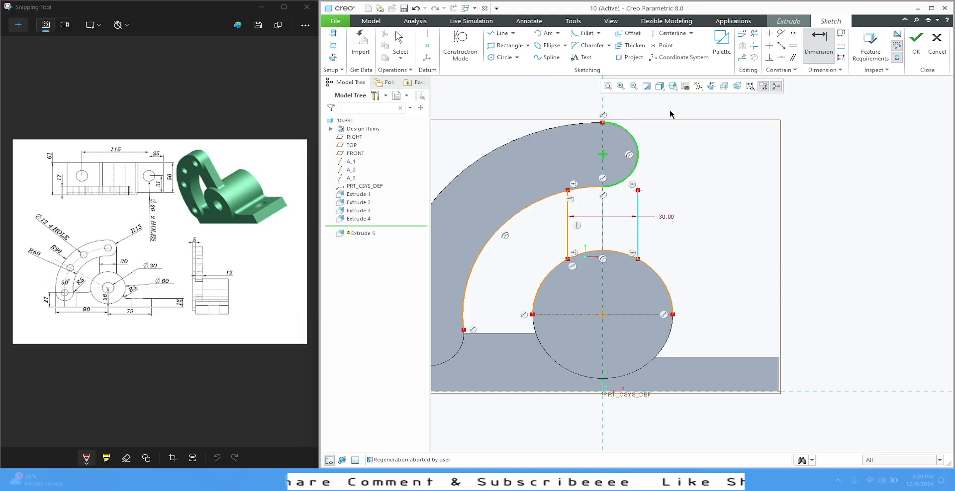
{"action": "middle_click", "coordinate": [685, 177]}
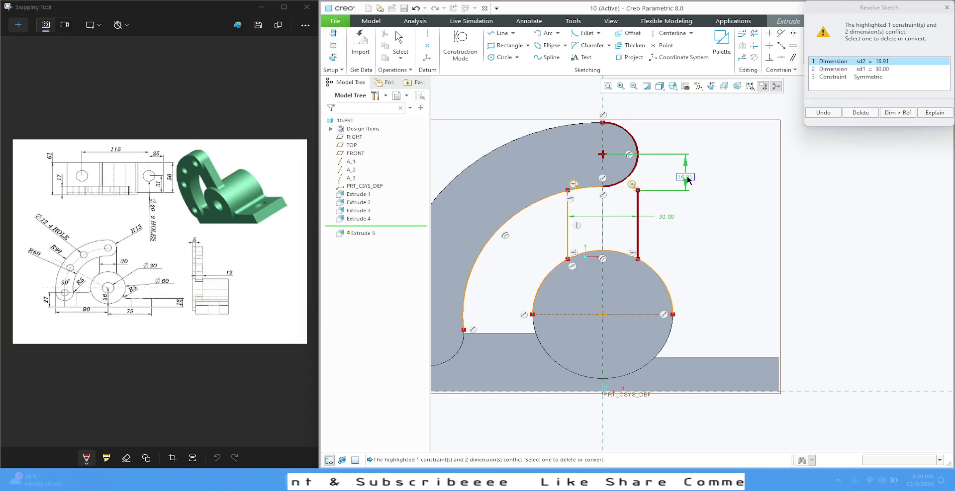
{"action": "left_click", "coordinate": [946, 8]}
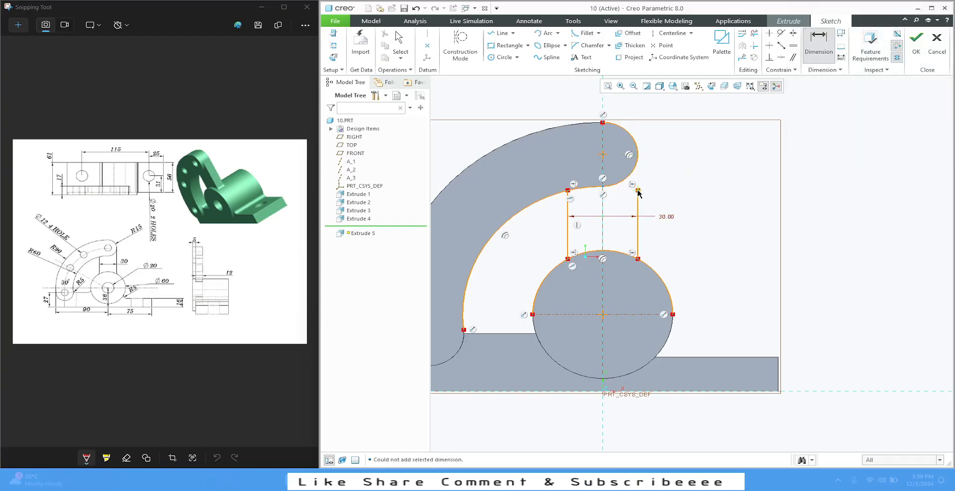
{"action": "left_click", "coordinate": [640, 154]}
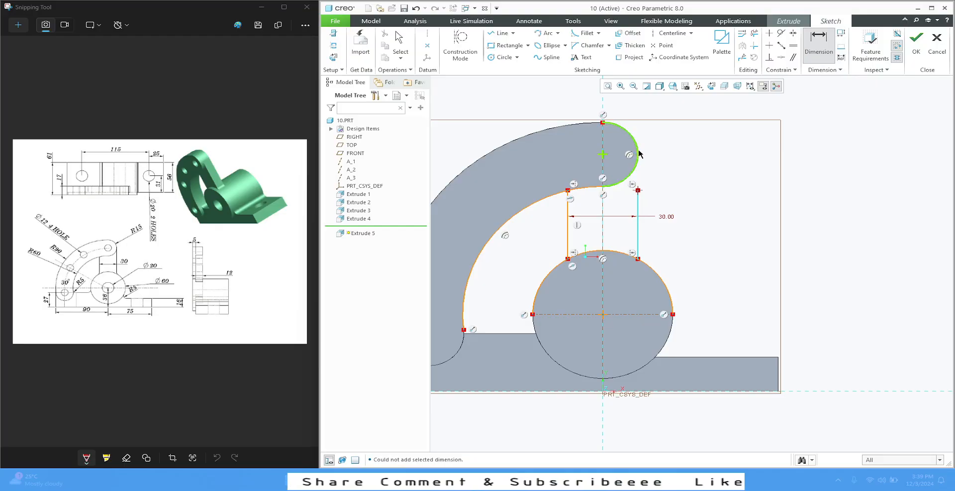
{"action": "middle_click", "coordinate": [666, 133]}
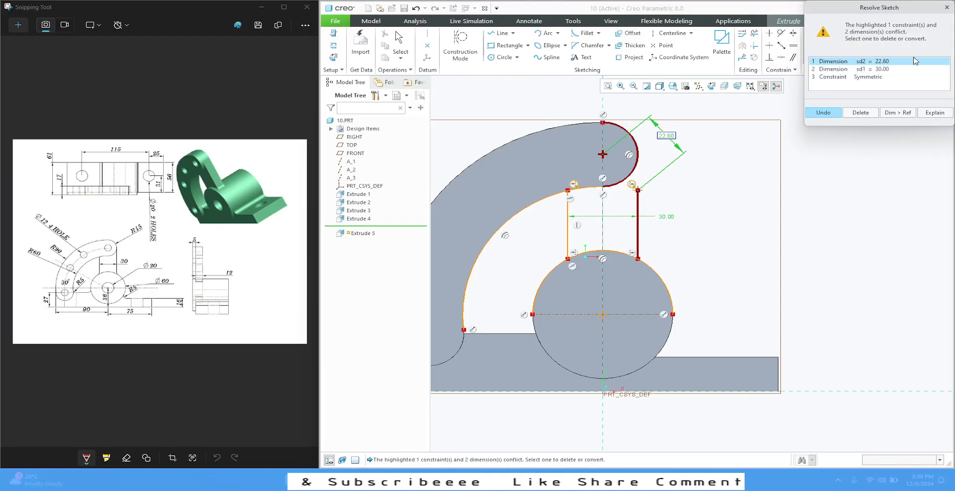
{"action": "left_click", "coordinate": [945, 10]}
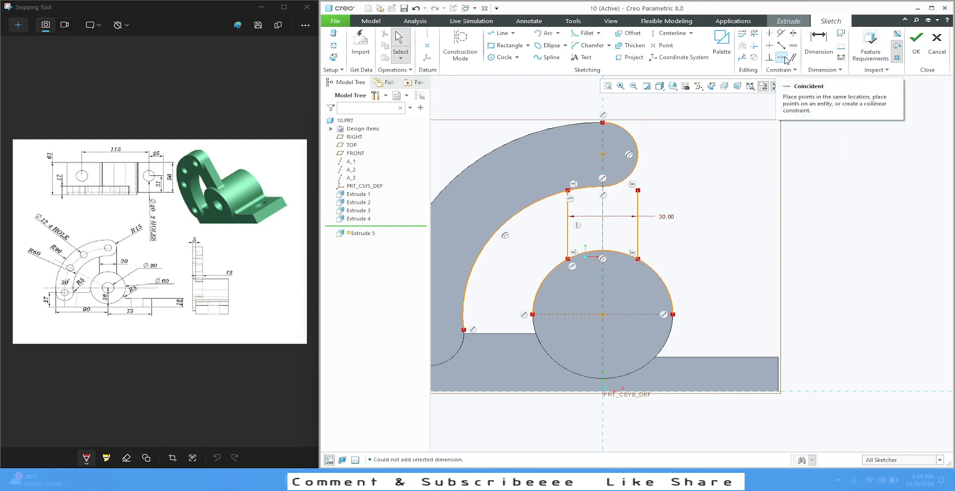
Make the mirrored line's upper endpoint coincident with the arm's end-cap arc, deleting the conflicting 30 mm dimension and symmetric constraint.
{"action": "left_click", "coordinate": [784, 58]}
{"action": "left_click", "coordinate": [639, 192]}
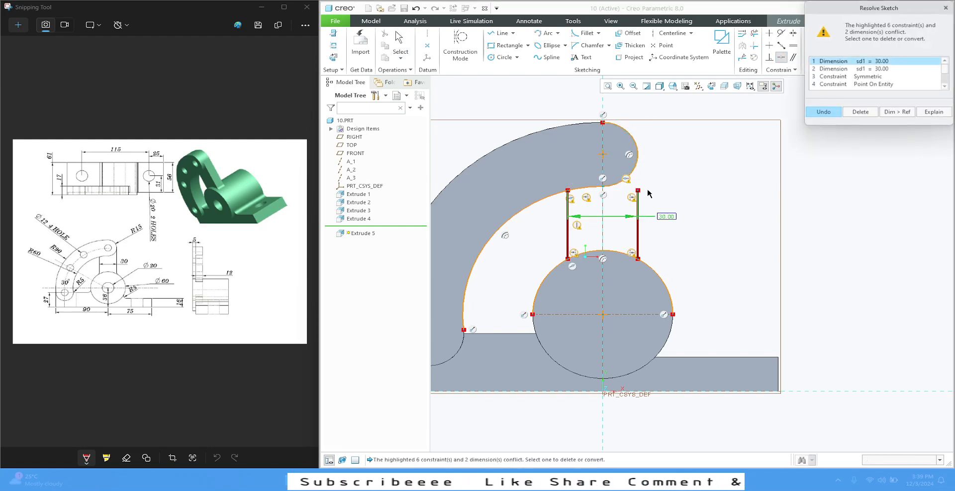
{"action": "left_click", "coordinate": [864, 113]}
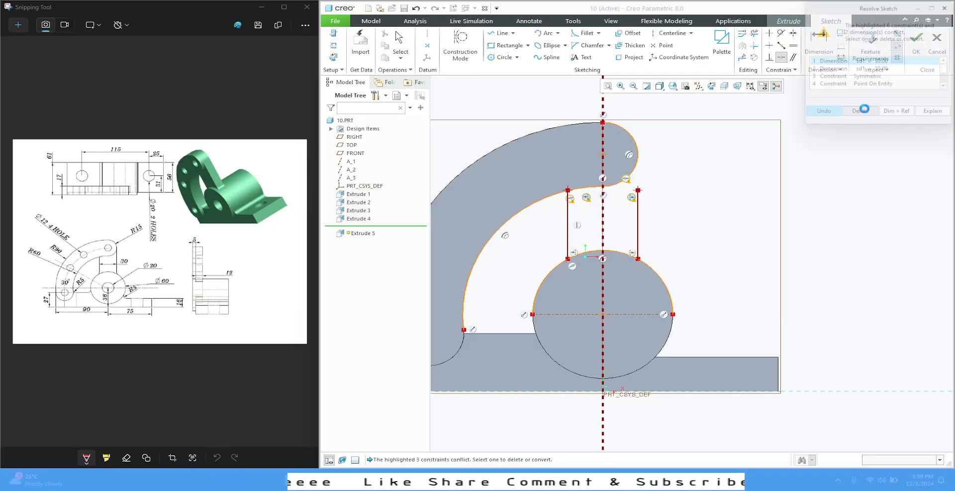
{"action": "left_click", "coordinate": [864, 113]}
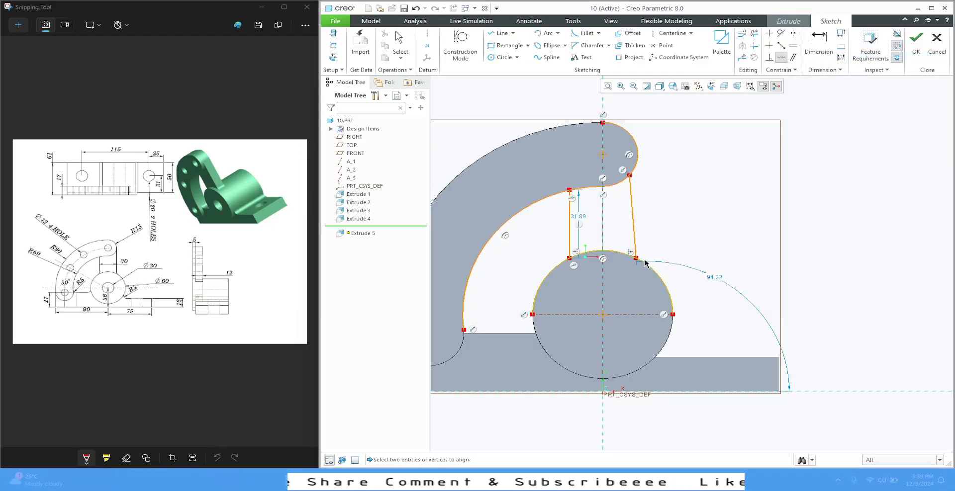
{"action": "middle_click", "coordinate": [704, 201]}
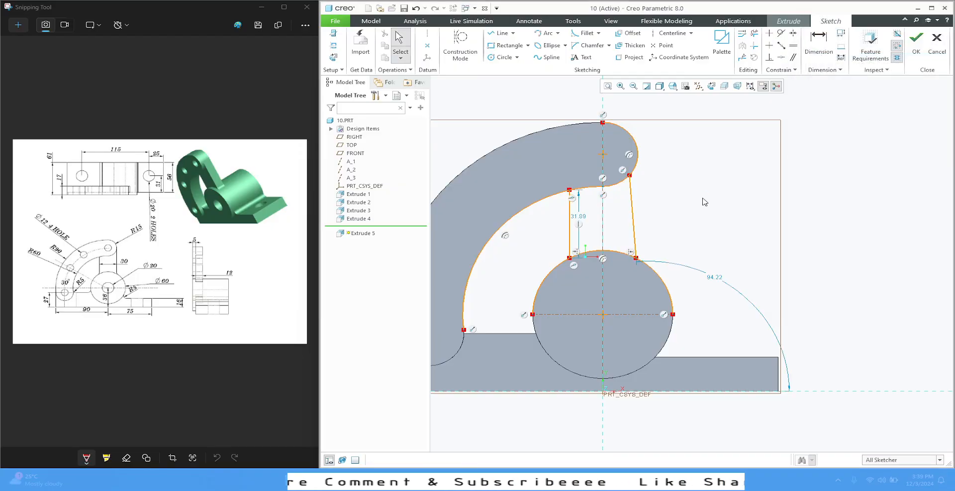
Constrain the slanted mirrored line to be vertical and set the distance between the two connecting lines to 30 mm.
{"action": "left_click", "coordinate": [631, 201]}
{"action": "left_click", "coordinate": [679, 154]}
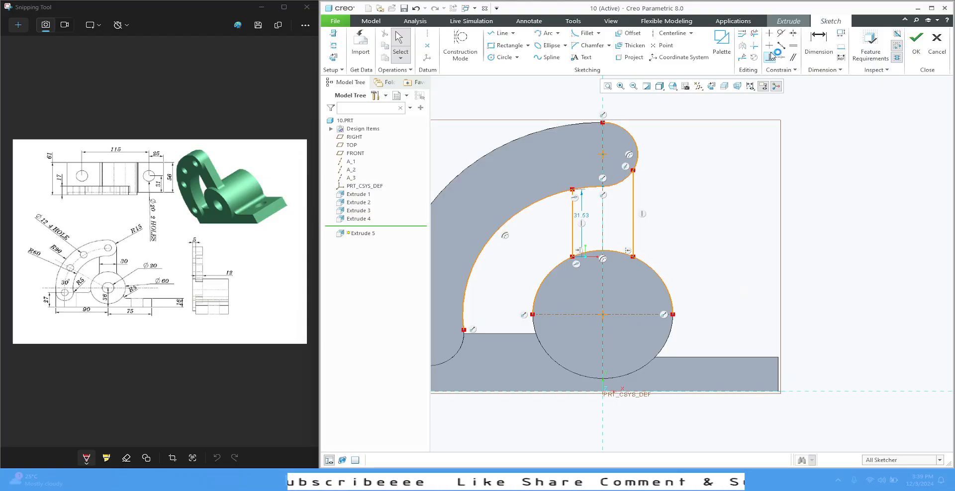
{"action": "left_click", "coordinate": [819, 44]}
{"action": "left_click", "coordinate": [571, 216]}
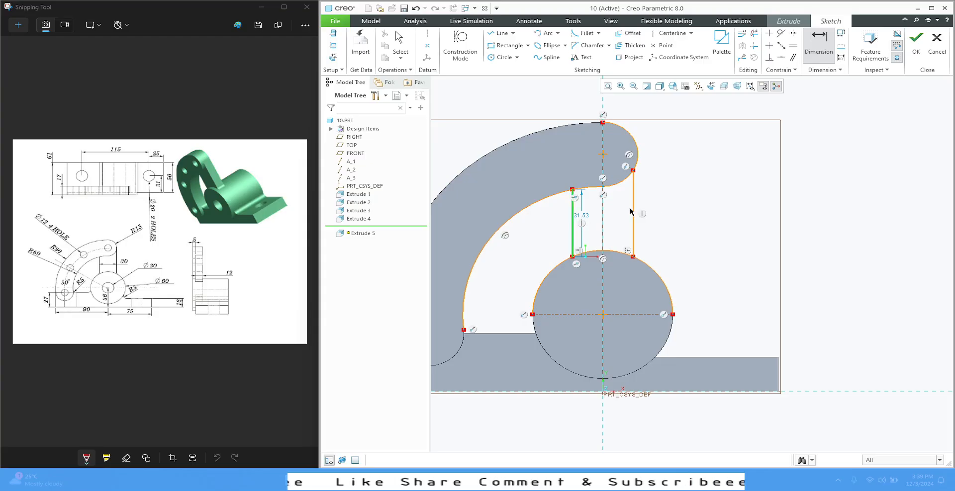
{"action": "left_click", "coordinate": [633, 211]}
{"action": "middle_click", "coordinate": [695, 202]}
{"action": "type", "text": "30"}
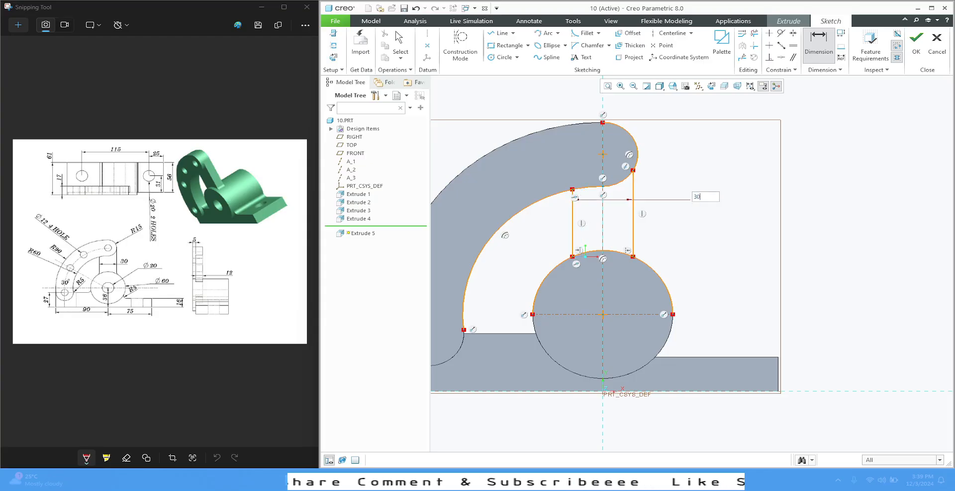
{"action": "key", "text": "Return"}
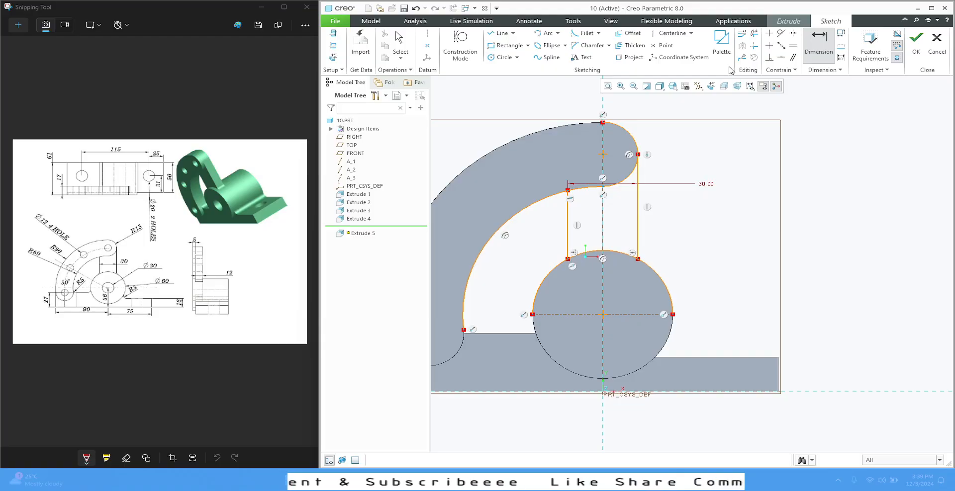
Trim the projected arm and boss arcs outside the two vertical lines to leave one closed web profile.
{"action": "left_click", "coordinate": [754, 32]}
{"action": "left_click_drag", "start_coordinate": [652, 127], "coordinate": [595, 145]}
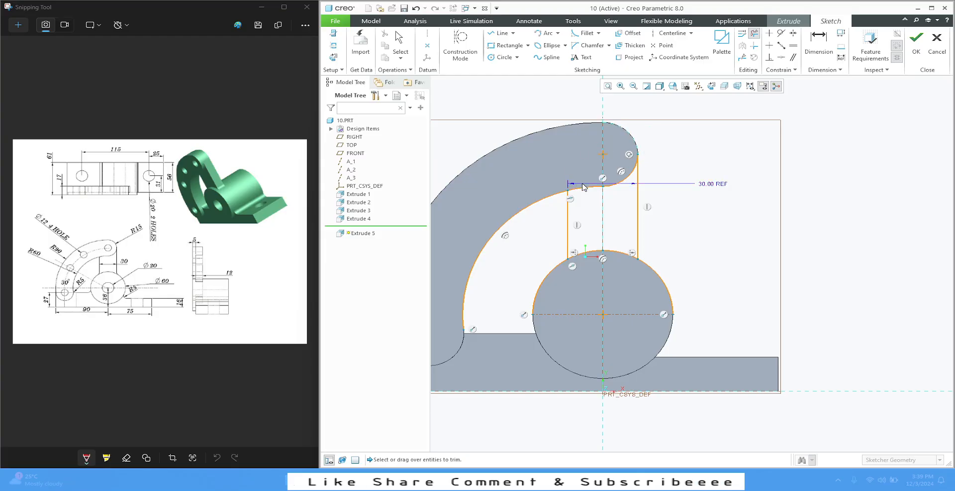
{"action": "left_click", "coordinate": [520, 205]}
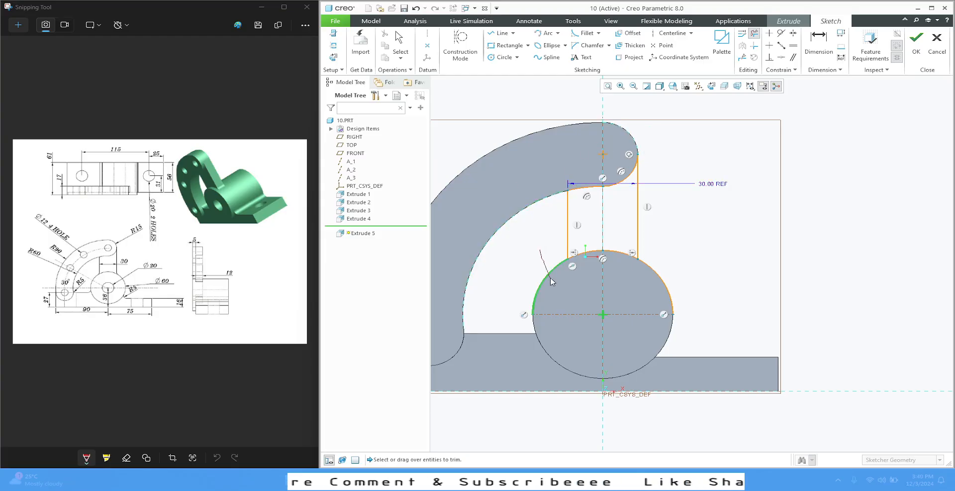
{"action": "left_click", "coordinate": [551, 266]}
{"action": "middle_click", "coordinate": [733, 215]}
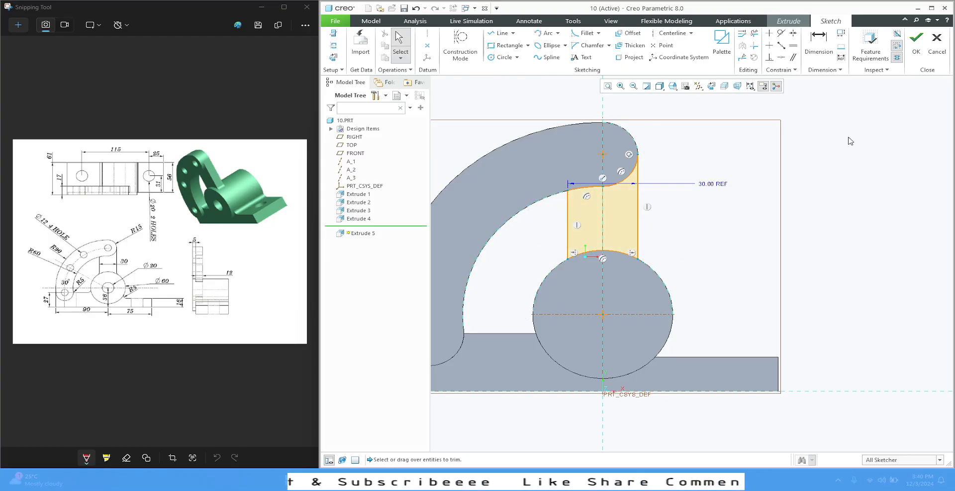
Finish the web sketch and extrude it 12 mm as a solid between the curved arm and the boss.
{"action": "left_click", "coordinate": [916, 42]}
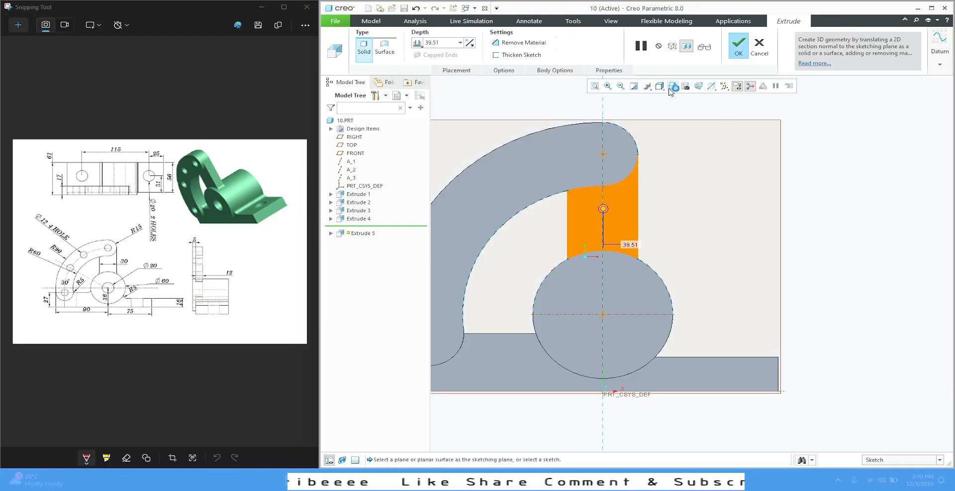
{"action": "left_click", "coordinate": [672, 85]}
{"action": "left_click", "coordinate": [696, 96]}
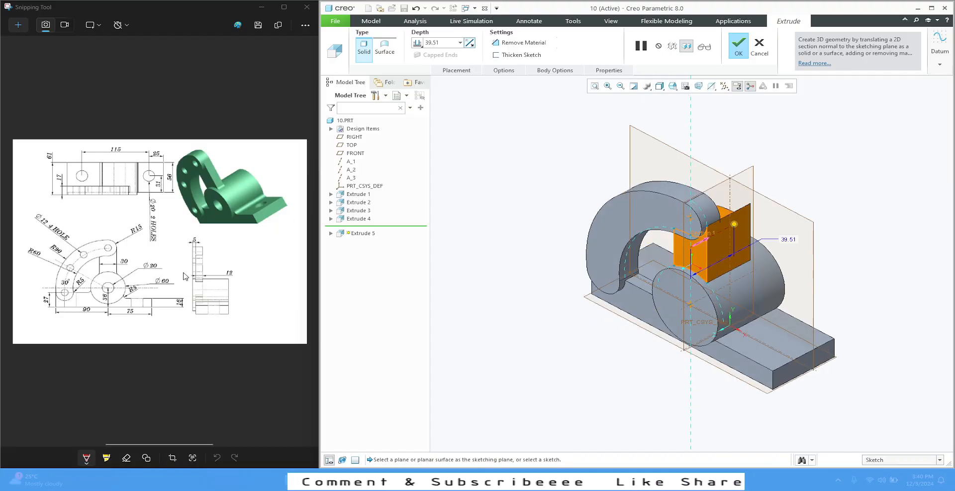
{"action": "left_click", "coordinate": [457, 42]}
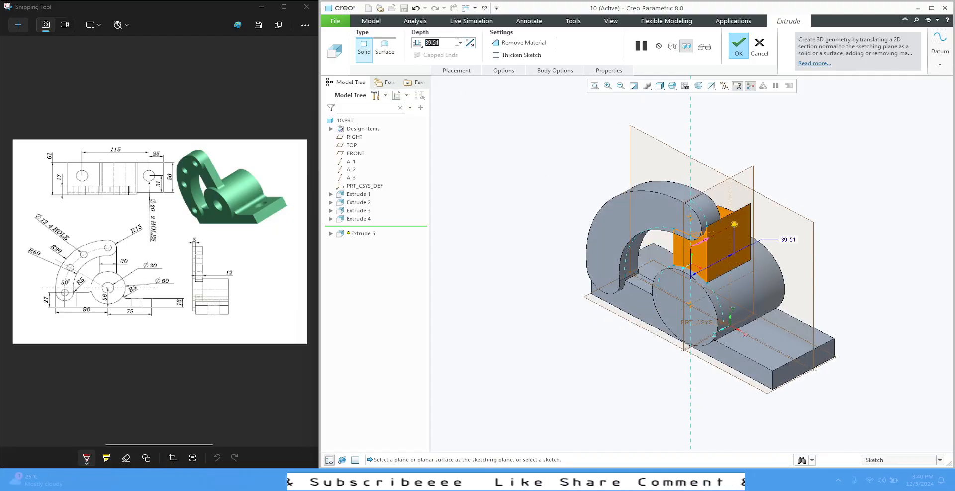
{"action": "type", "text": "12"}
{"action": "key", "text": "Return"}
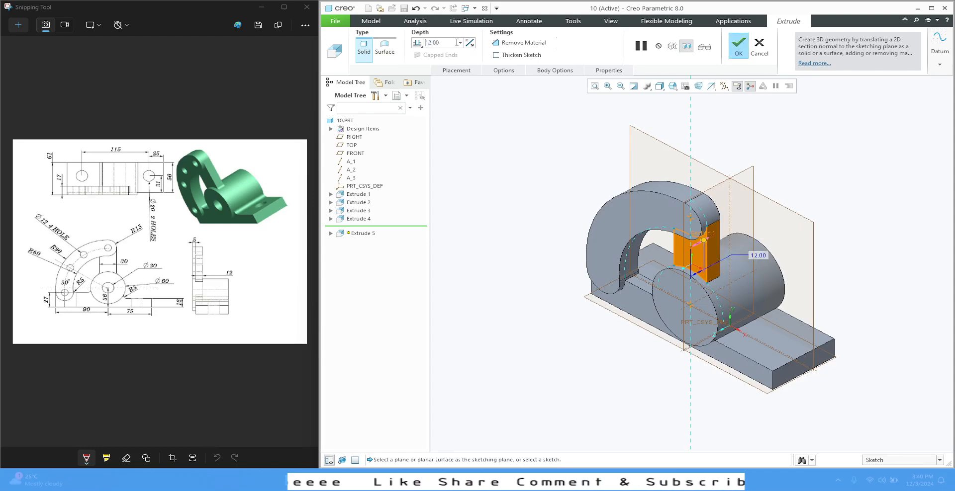
{"action": "left_click", "coordinate": [738, 46]}
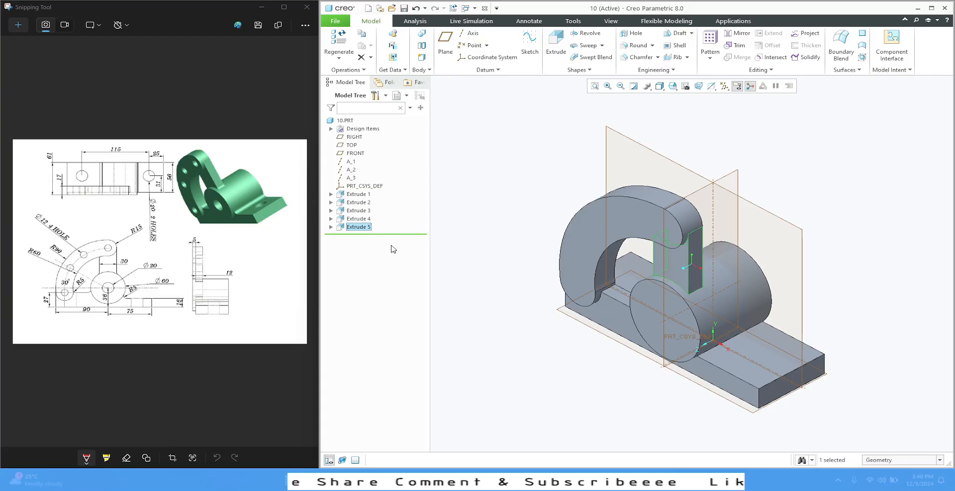
{"action": "left_click", "coordinate": [467, 242]}
{"action": "scroll", "coordinate": [496, 250], "scroll_direction": "down", "scroll_amount": 3}
{"action": "mouse_move", "coordinate": [496, 217]}
{"action": "middle_mouse_down"}
{"action": "mouse_move", "coordinate": [486, 201]}
{"action": "mouse_move", "coordinate": [477, 230]}
{"action": "mouse_move", "coordinate": [499, 217]}
{"action": "middle_mouse_up"}
{"action": "scroll", "coordinate": [551, 279], "scroll_direction": "down", "scroll_amount": 5}
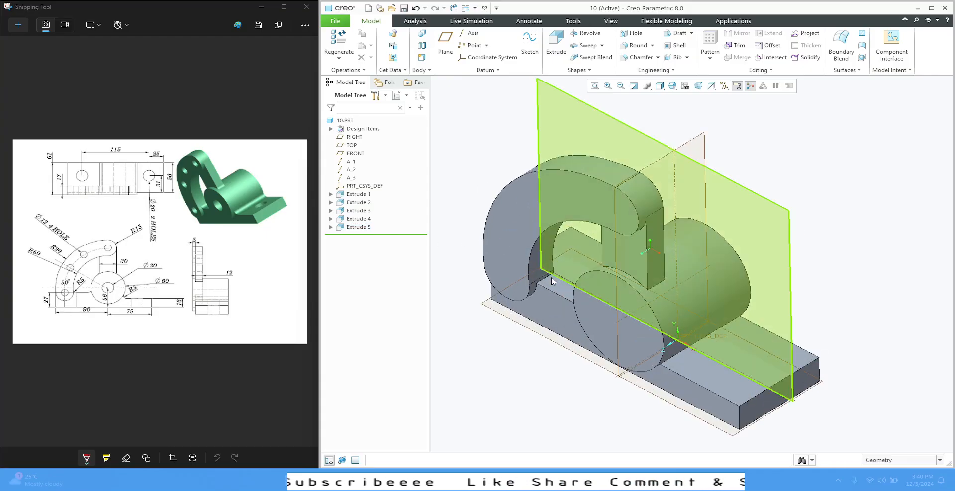
{"action": "scroll", "coordinate": [703, 228], "scroll_direction": "down", "scroll_amount": 1}
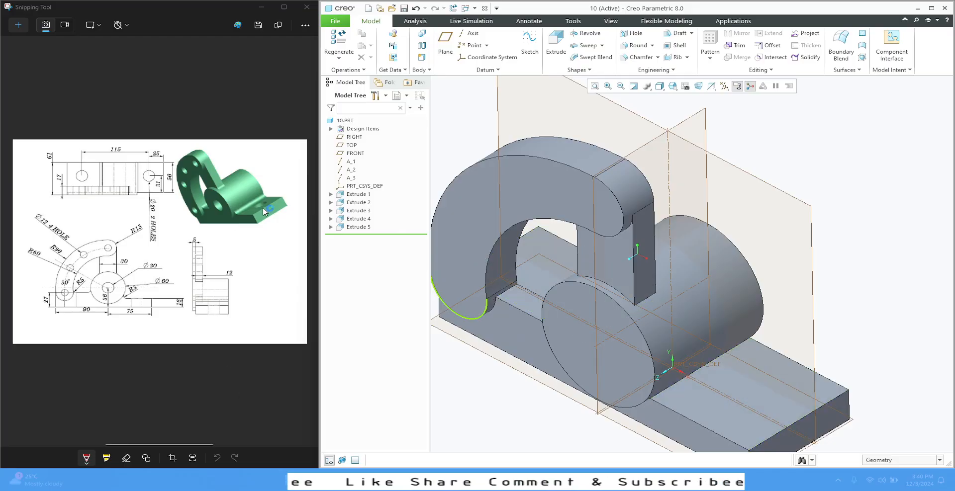
{"action": "scroll", "coordinate": [719, 243], "scroll_direction": "up", "scroll_amount": 3}
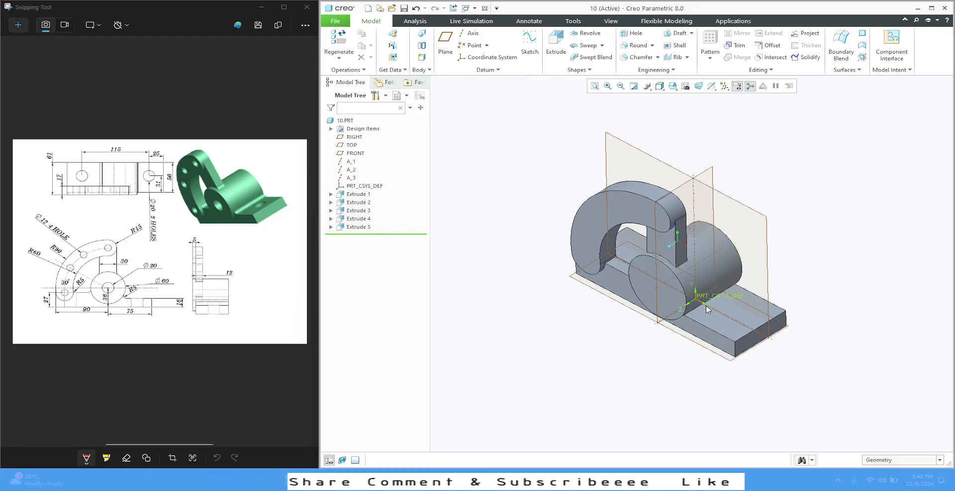
{"action": "left_click", "coordinate": [753, 314]}
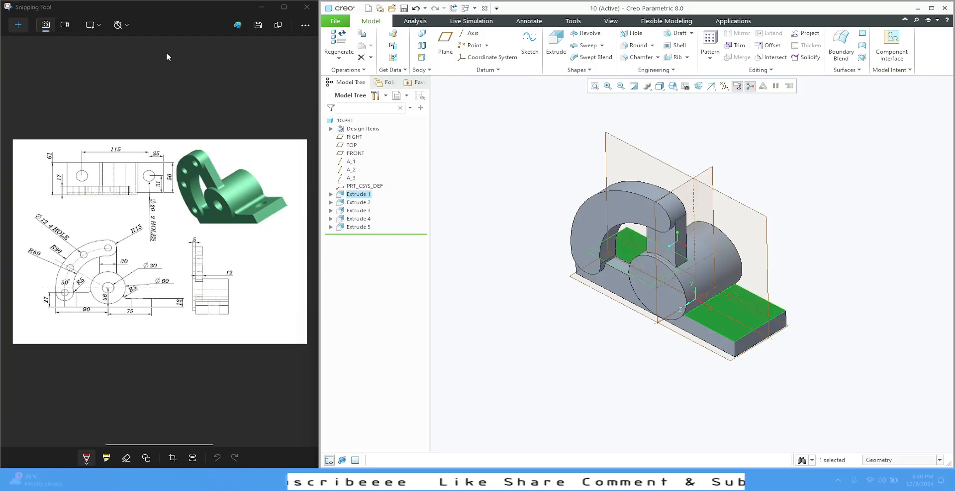
{"action": "left_click", "coordinate": [861, 241]}
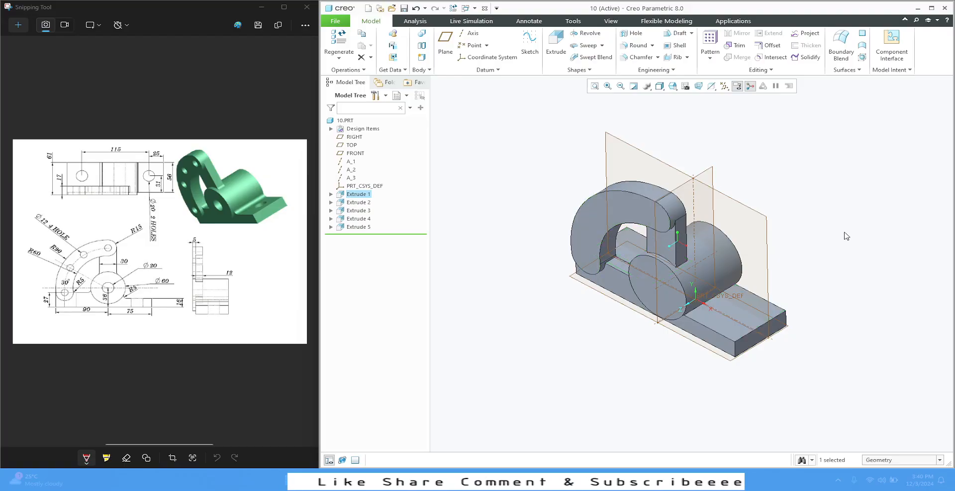
Sketch two equal, horizontally aligned circles about 17 mm in diameter on the base plate's top face, one on each side of the boss.
{"action": "mouse_move", "coordinate": [684, 358]}
{"action": "middle_mouse_down"}
{"action": "mouse_move", "coordinate": [677, 390]}
{"action": "mouse_move", "coordinate": [667, 370]}
{"action": "mouse_move", "coordinate": [701, 352]}
{"action": "mouse_move", "coordinate": [688, 360]}
{"action": "middle_mouse_up"}
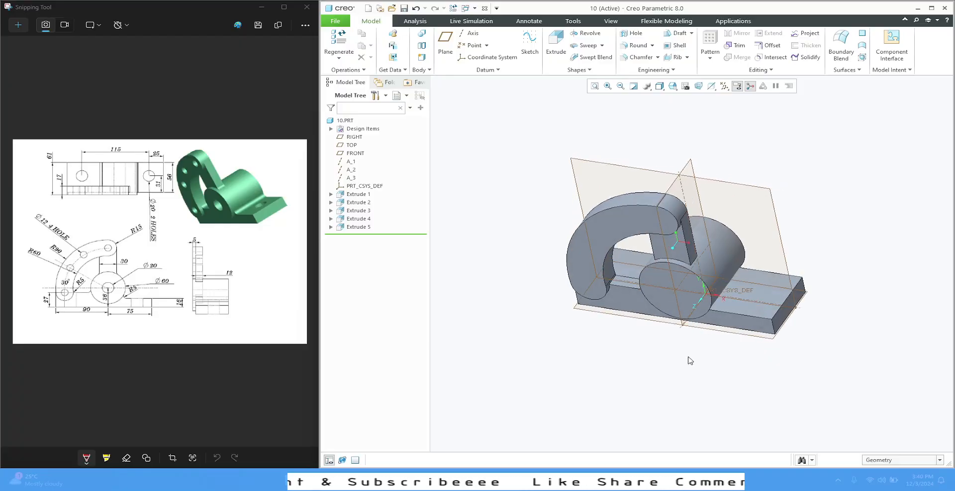
{"action": "left_click", "coordinate": [760, 293]}
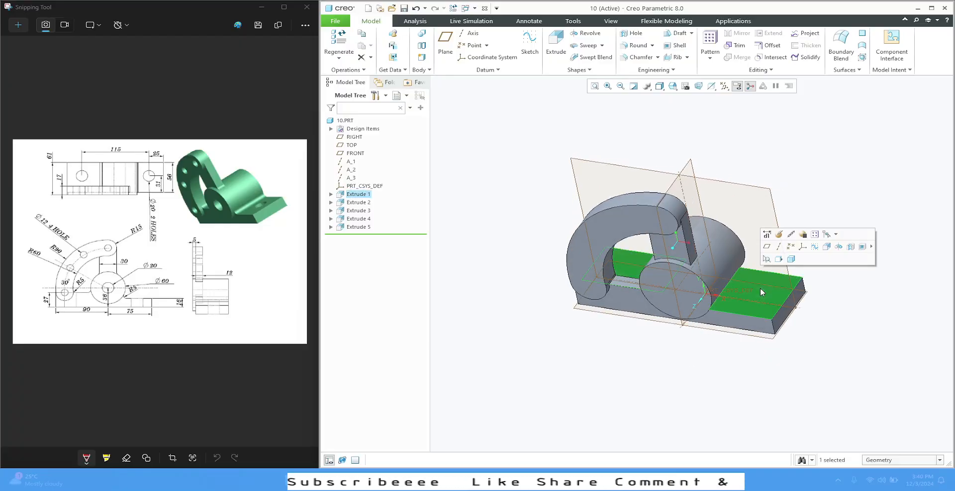
{"action": "left_click", "coordinate": [827, 245]}
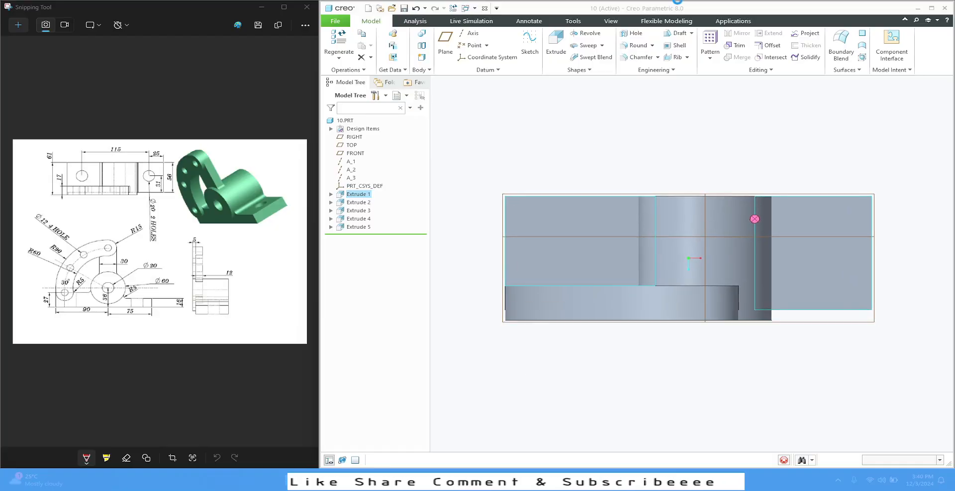
{"action": "left_click", "coordinate": [502, 58]}
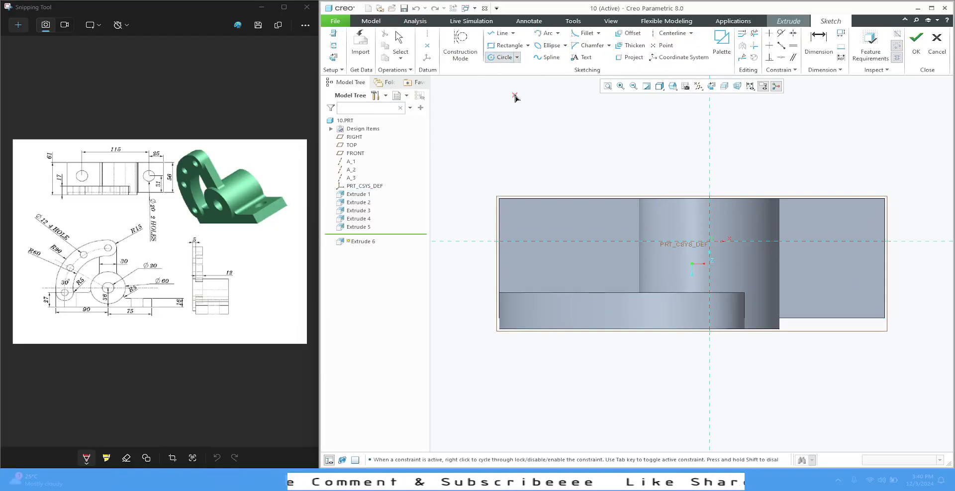
{"action": "left_click", "coordinate": [570, 253]}
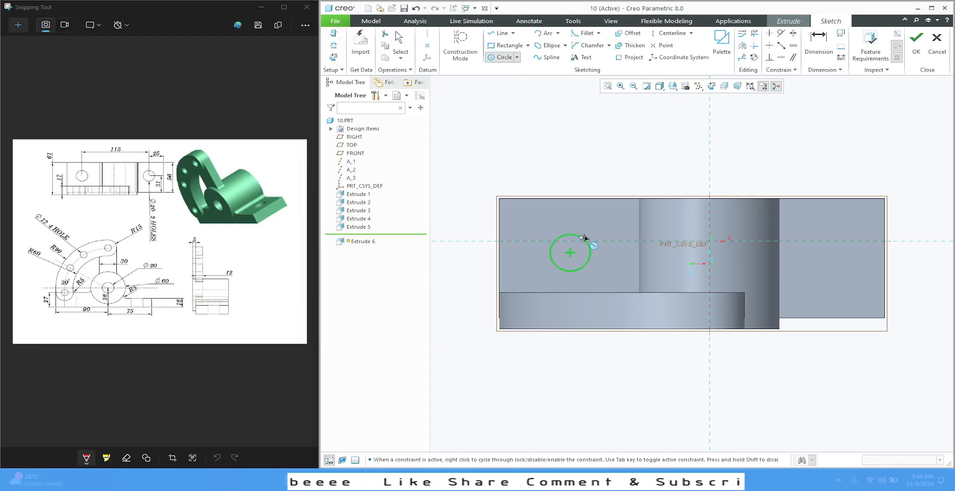
{"action": "left_click", "coordinate": [584, 239]}
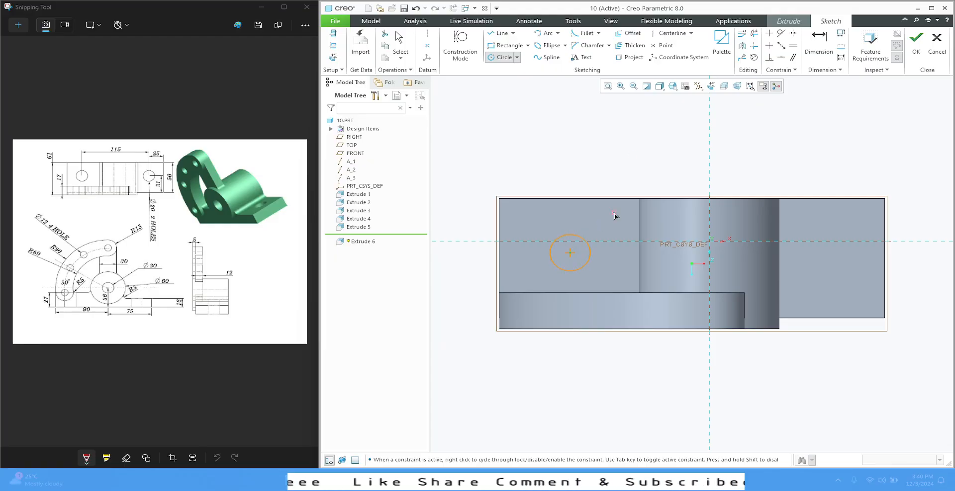
{"action": "left_click", "coordinate": [833, 254]}
{"action": "left_click", "coordinate": [838, 238]}
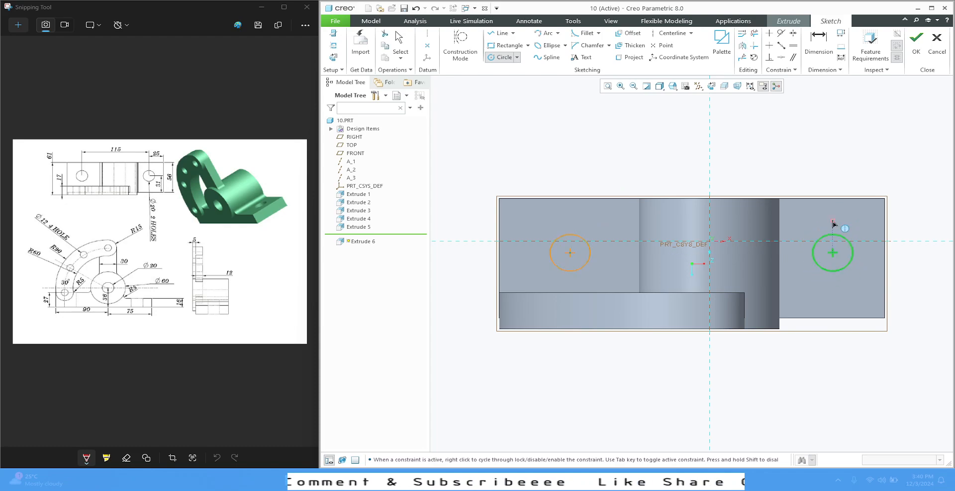
{"action": "middle_click", "coordinate": [825, 139]}
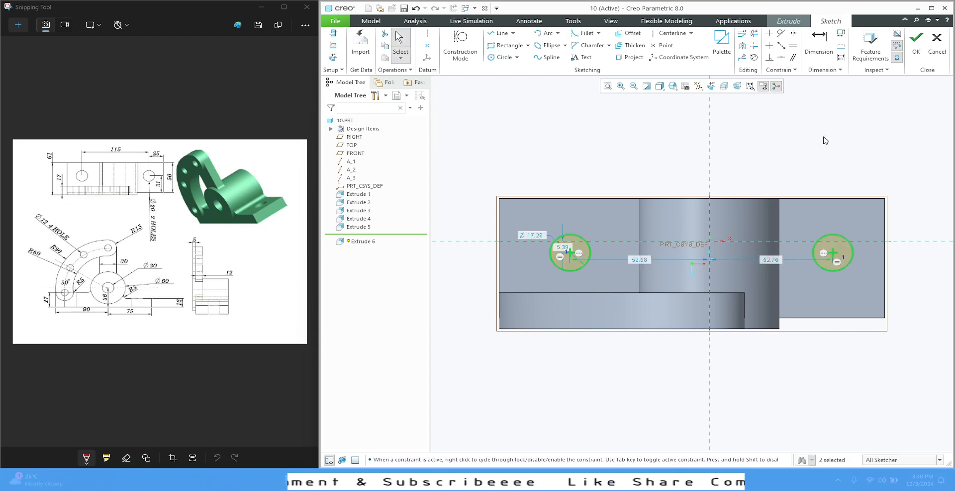
Set the diameter of the two equal circles to 20 mm.
{"action": "double_click", "coordinate": [532, 238]}
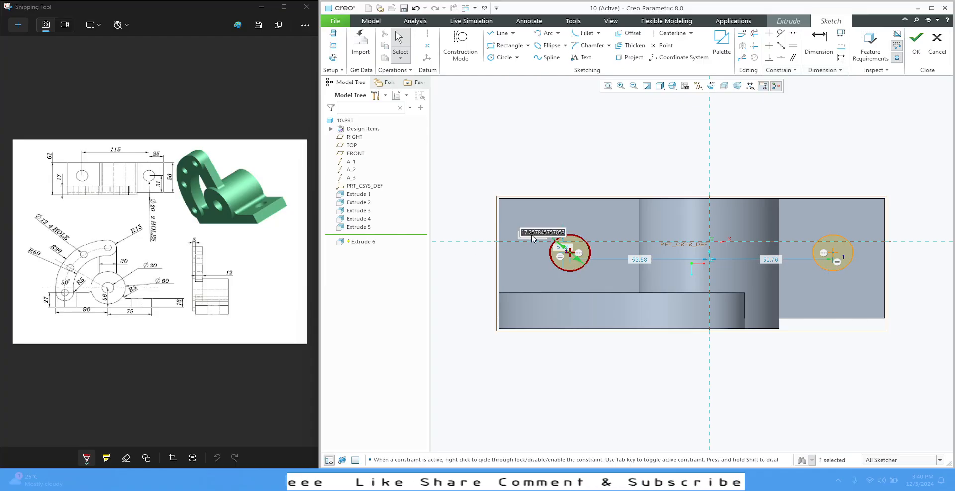
{"action": "type", "text": "20"}
{"action": "key", "text": "Return"}
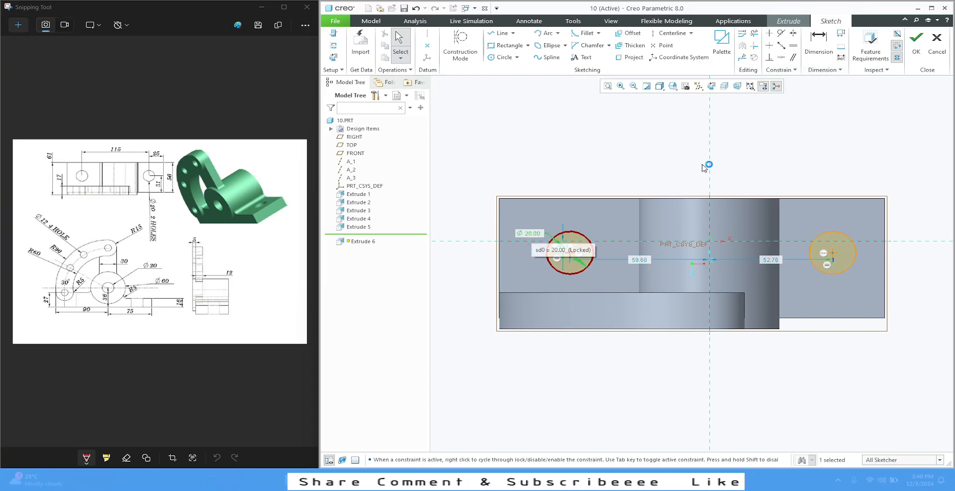
Dimension the right circle's center 25 mm from the base plate's right end and 31 mm from its front edge.
{"action": "left_click", "coordinate": [818, 42]}
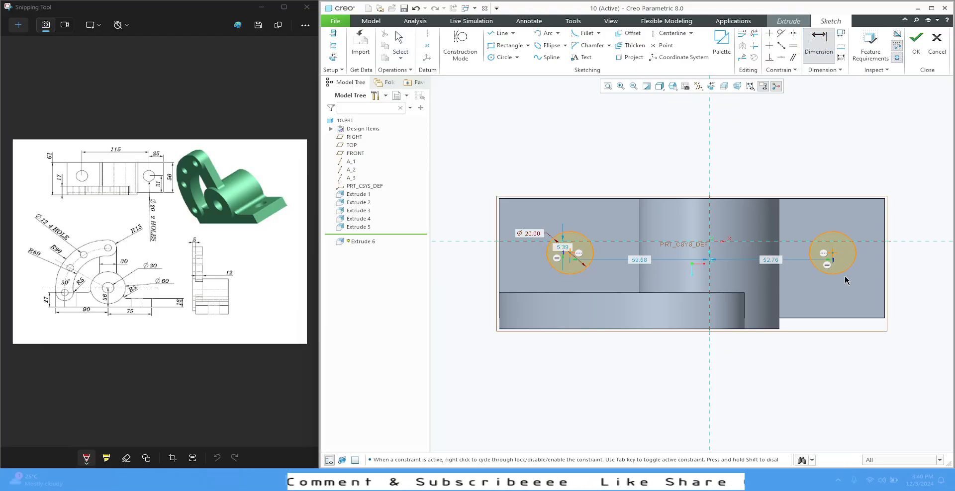
{"action": "left_click", "coordinate": [832, 253]}
{"action": "middle_click", "coordinate": [844, 135]}
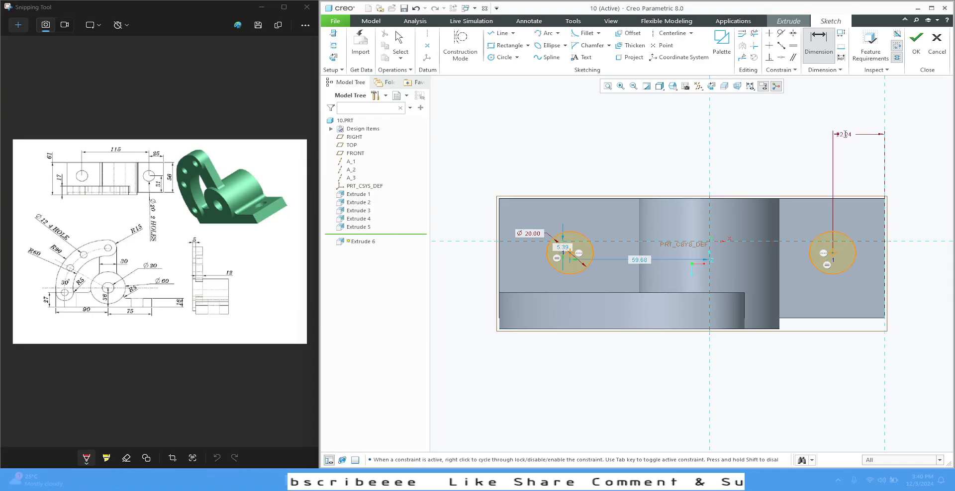
{"action": "type", "text": "25"}
{"action": "key", "text": "Return"}
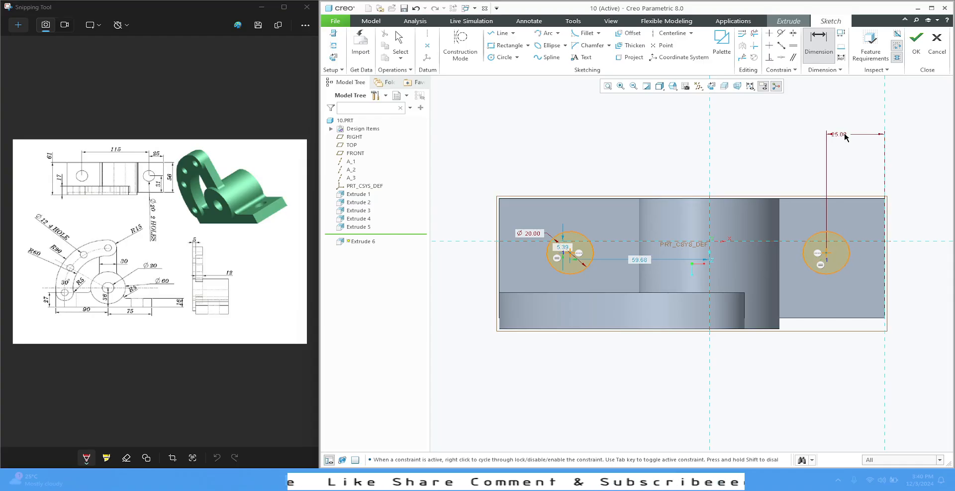
{"action": "left_click", "coordinate": [824, 254]}
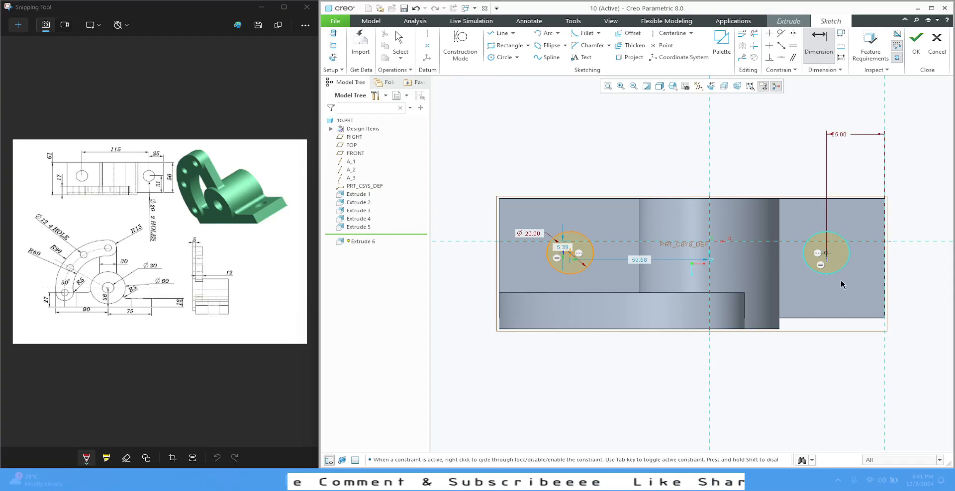
{"action": "middle_click", "coordinate": [898, 288]}
{"action": "type", "text": "31"}
{"action": "key", "text": "Return"}
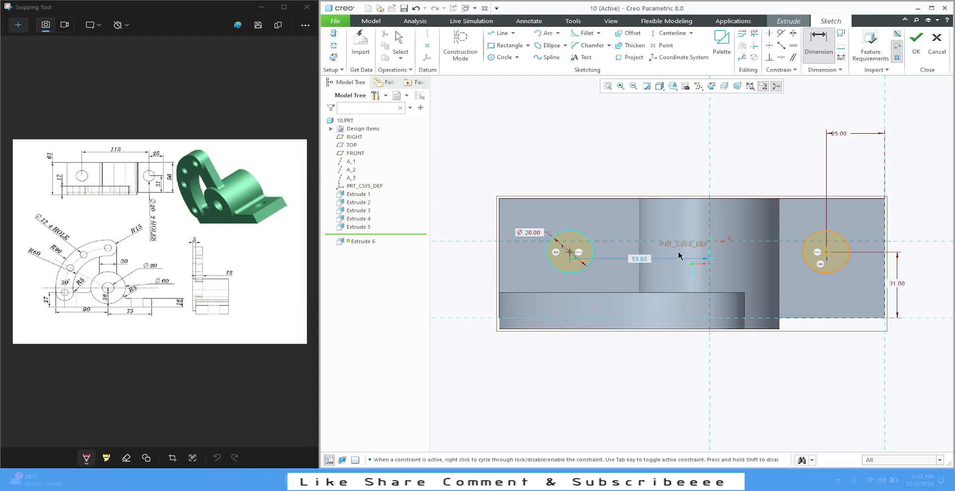
Set the distance between the two circle centers to 115 mm.
{"action": "middle_click", "coordinate": [677, 158]}
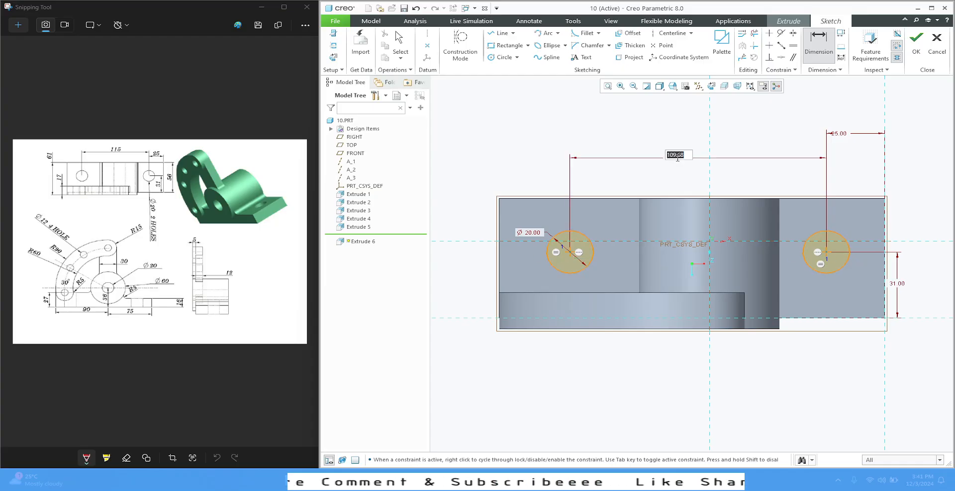
{"action": "type", "text": "115"}
{"action": "key", "text": "Return"}
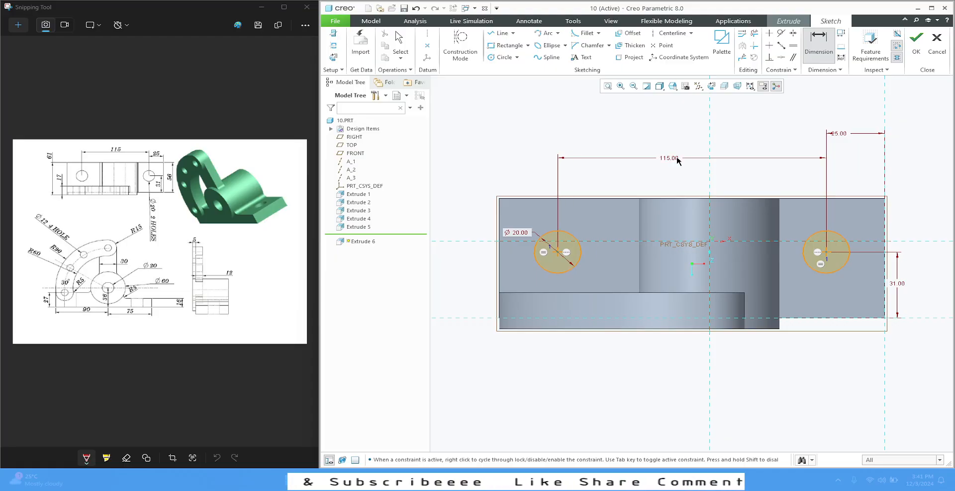
Extrude the two circles as a 77.50 mm deep cut that removes material from the base plate, and return to the default 3D view.
{"action": "left_click", "coordinate": [916, 40]}
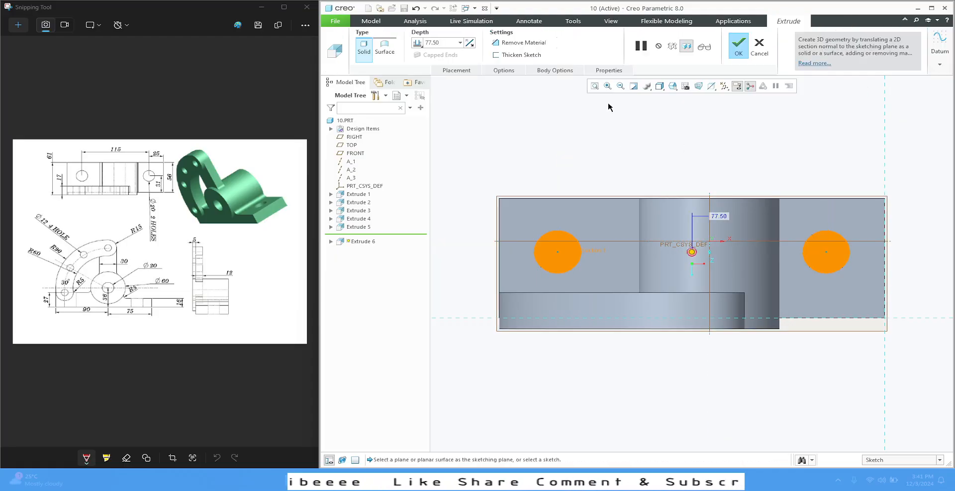
{"action": "left_click", "coordinate": [497, 43]}
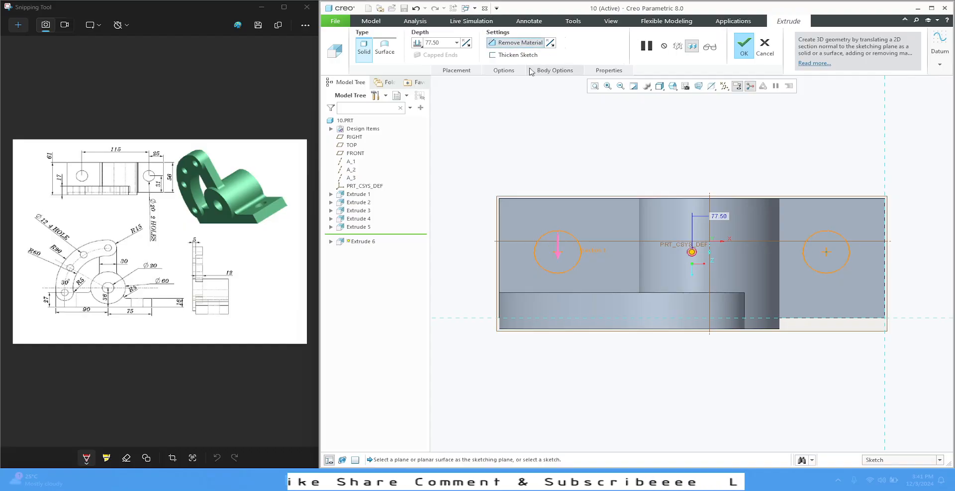
{"action": "left_click", "coordinate": [744, 52]}
{"action": "left_click", "coordinate": [672, 86]}
{"action": "left_click", "coordinate": [674, 102]}
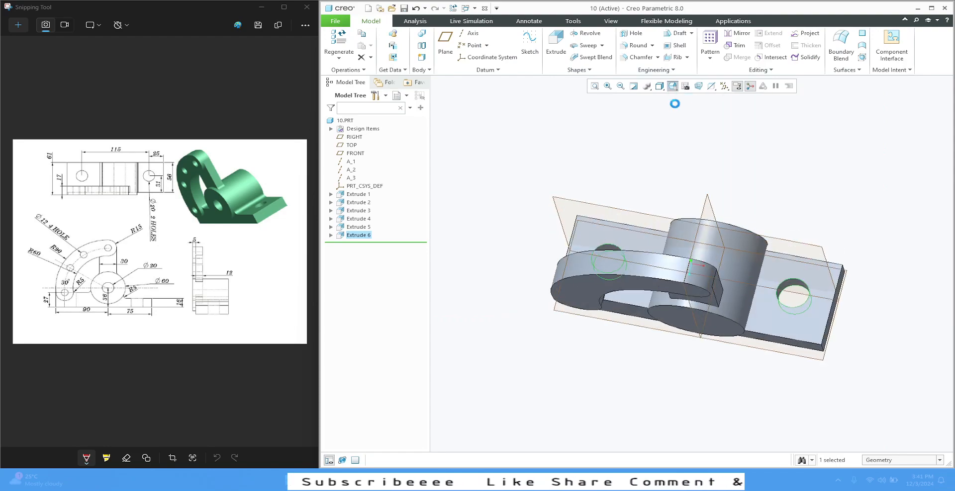
{"action": "left_click", "coordinate": [554, 371]}
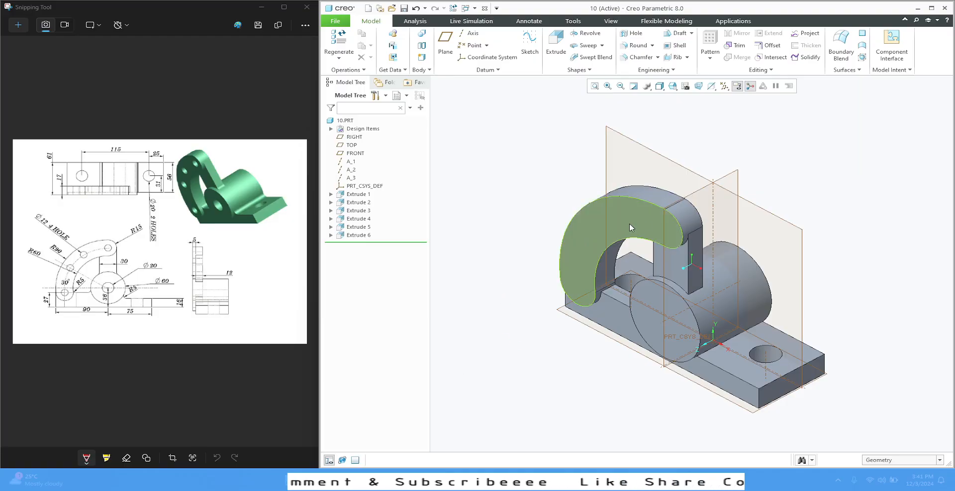
Start an Extrude sketch on the curved arm's front face and draw two equal circles concentric with the arm's rounded ends.
{"action": "left_click", "coordinate": [644, 217]}
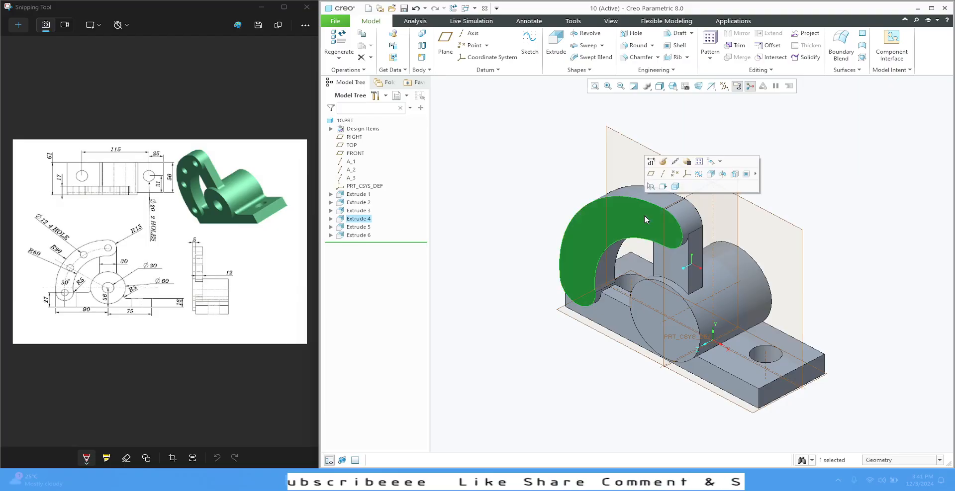
{"action": "left_click", "coordinate": [710, 174]}
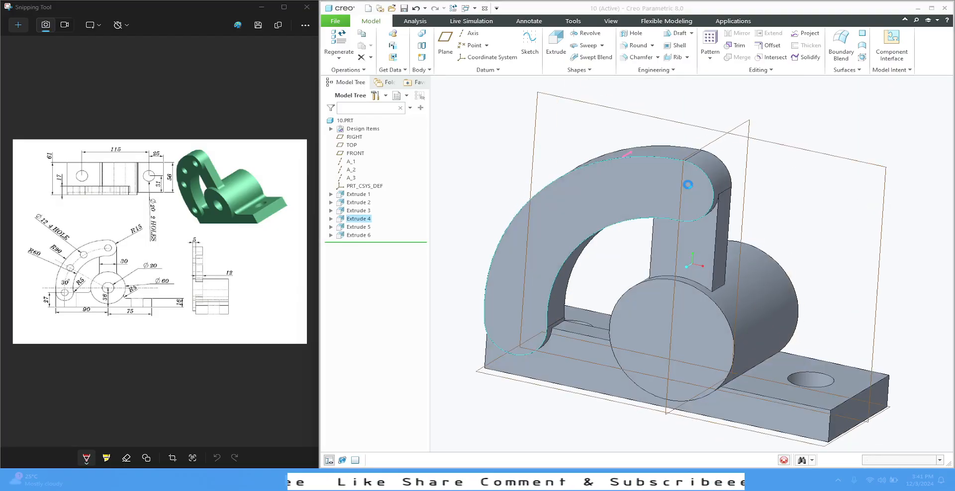
{"action": "left_click", "coordinate": [556, 47]}
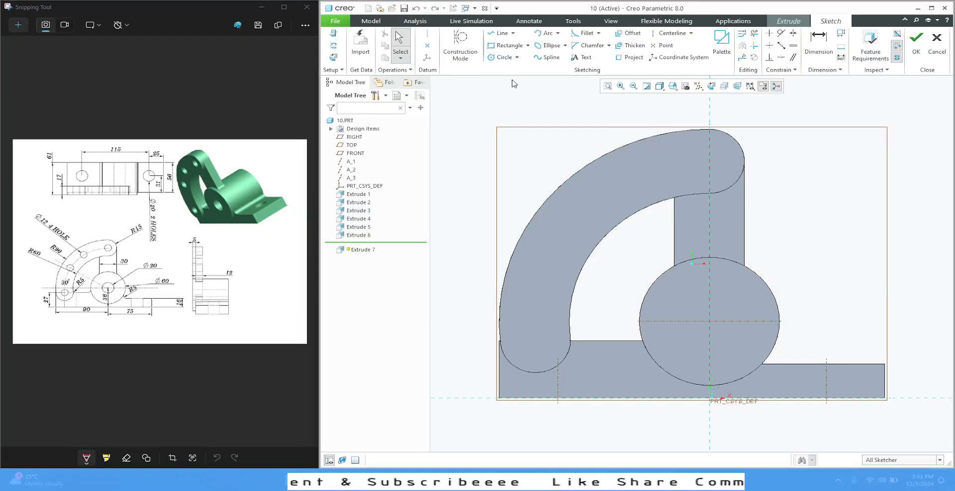
{"action": "left_click", "coordinate": [493, 58]}
{"action": "left_click", "coordinate": [709, 161]}
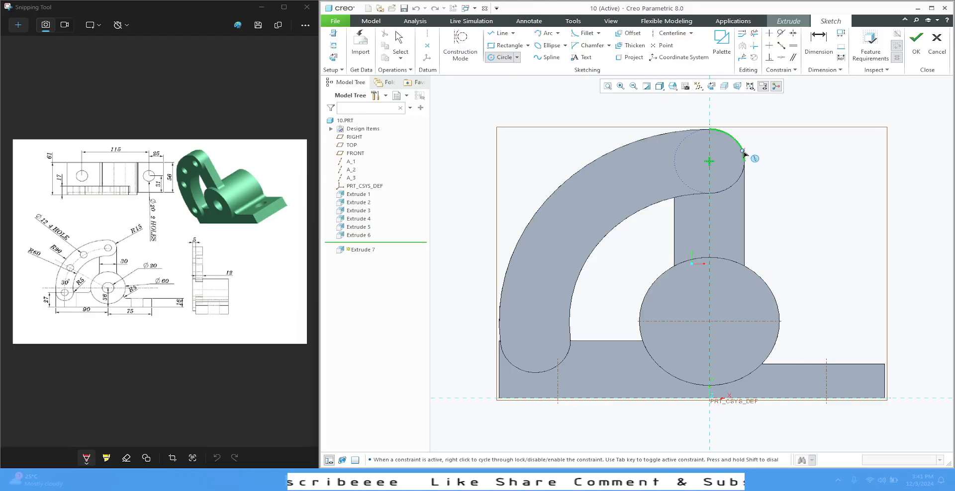
{"action": "left_click", "coordinate": [743, 152]}
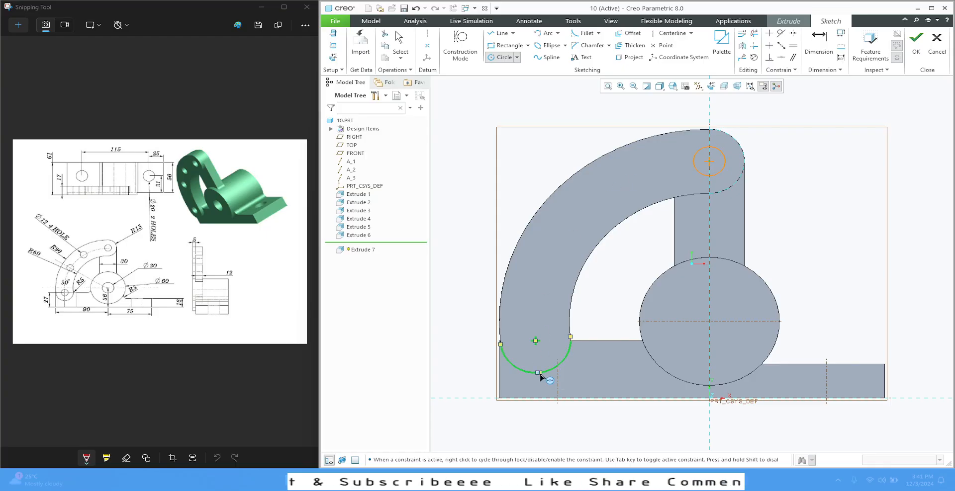
{"action": "left_click", "coordinate": [539, 343]}
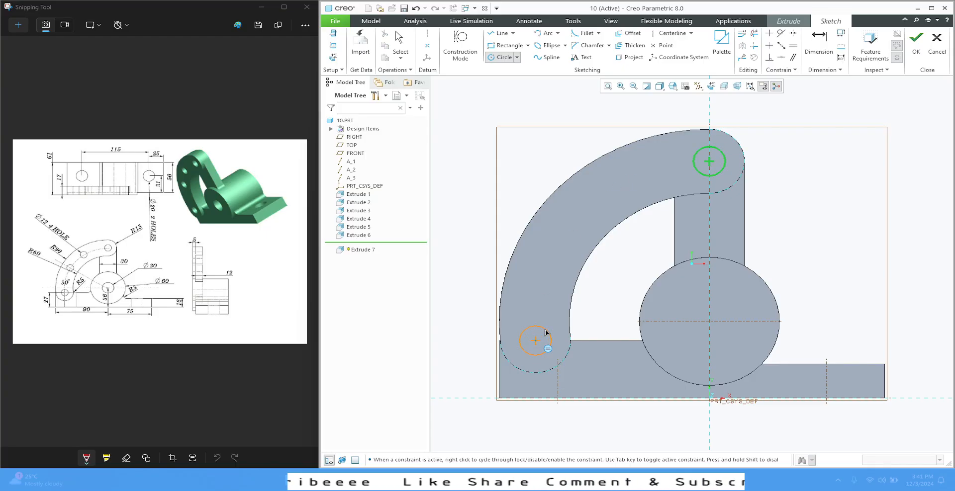
{"action": "left_click", "coordinate": [545, 332]}
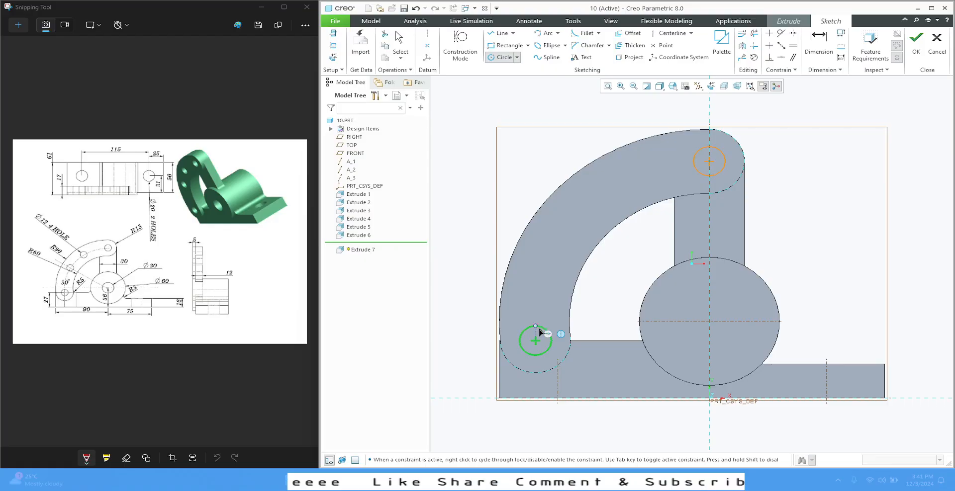
{"action": "middle_click", "coordinate": [466, 222]}
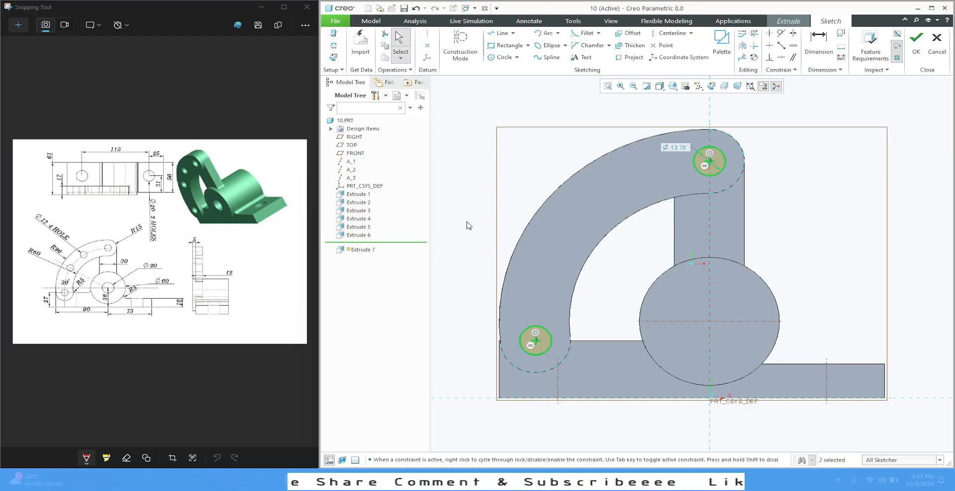
Set the diameter of the two equal circles on the curved arm to 12 mm.
{"action": "double_click", "coordinate": [676, 148]}
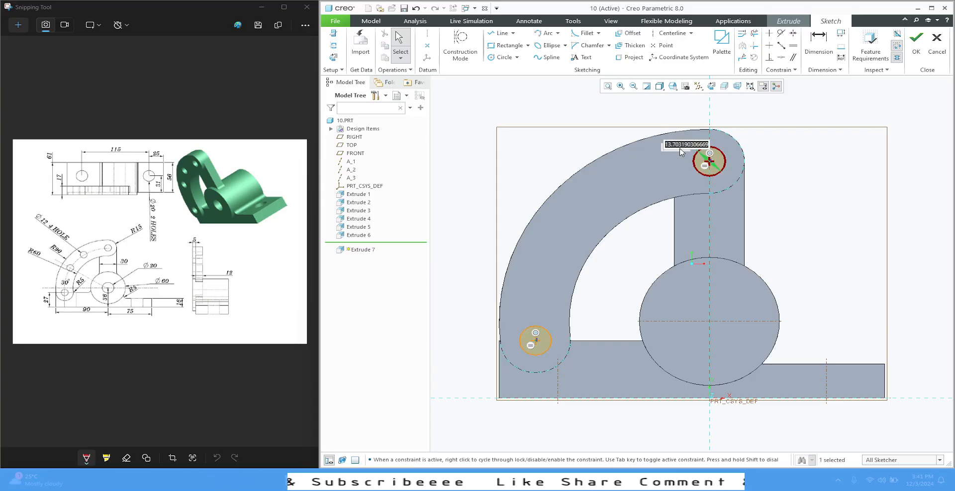
{"action": "type", "text": "12"}
{"action": "key", "text": "Return"}
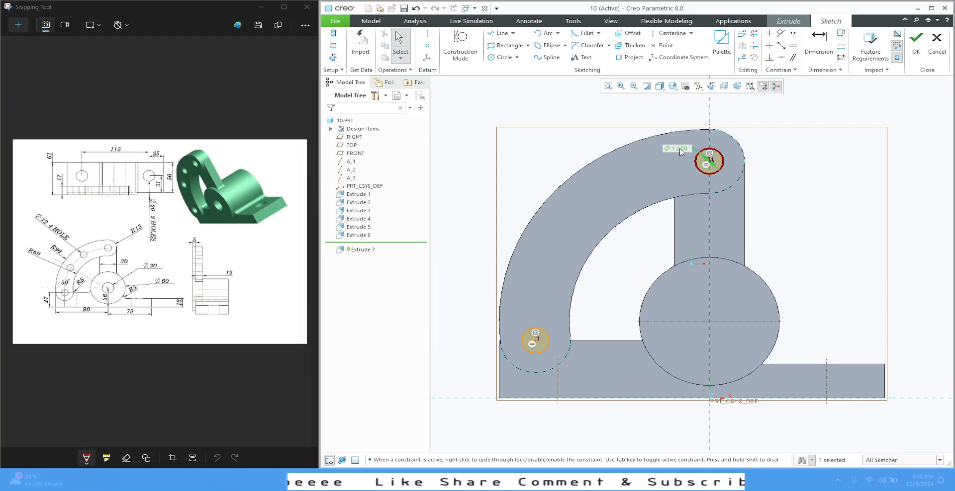
{"action": "left_click", "coordinate": [809, 168]}
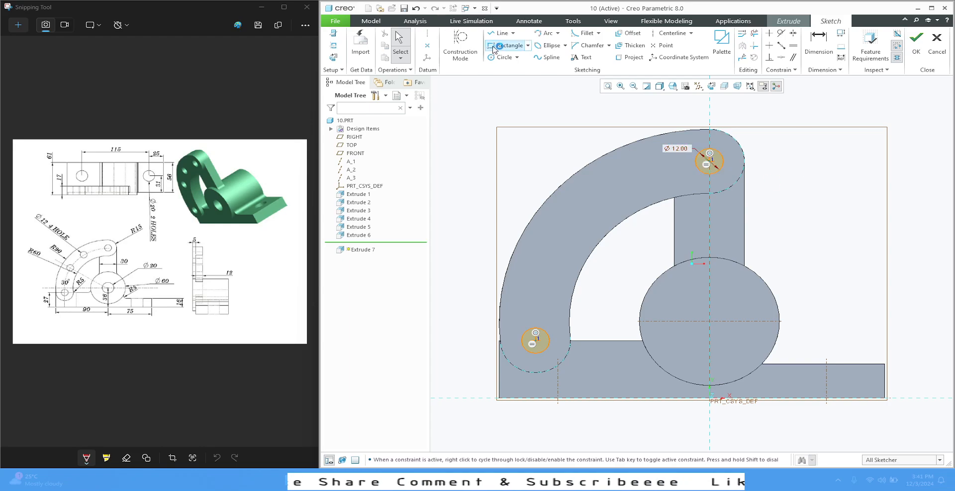
Draw an arc around the round boss's center joining the two circle centers, and convert it to construction geometry.
{"action": "left_click", "coordinate": [558, 32]}
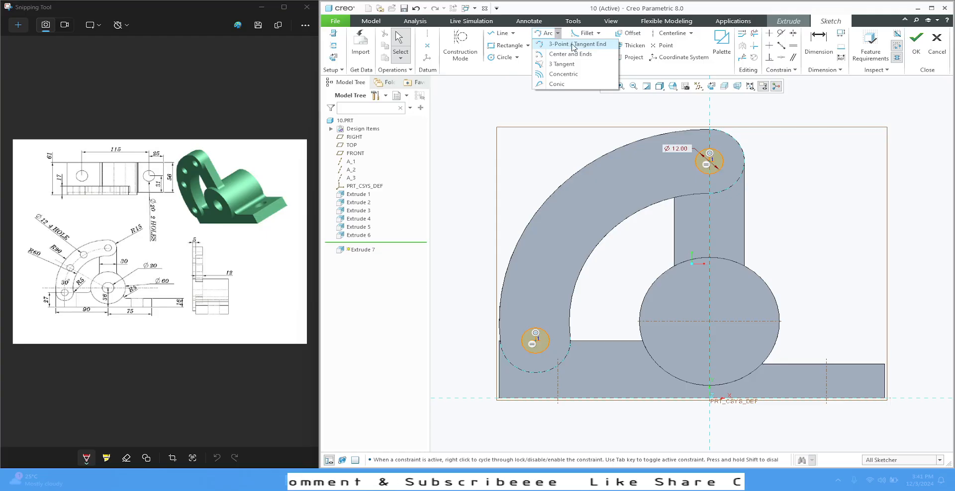
{"action": "left_click", "coordinate": [571, 55]}
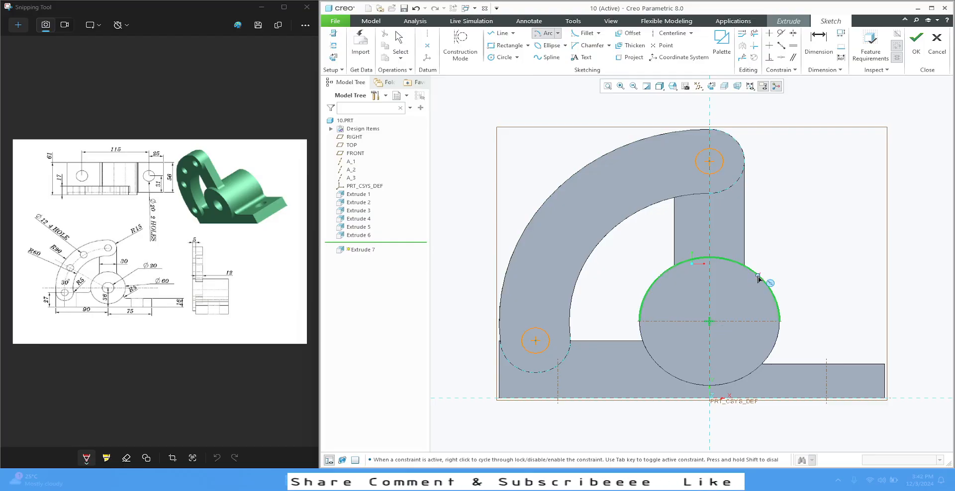
{"action": "left_click", "coordinate": [709, 321]}
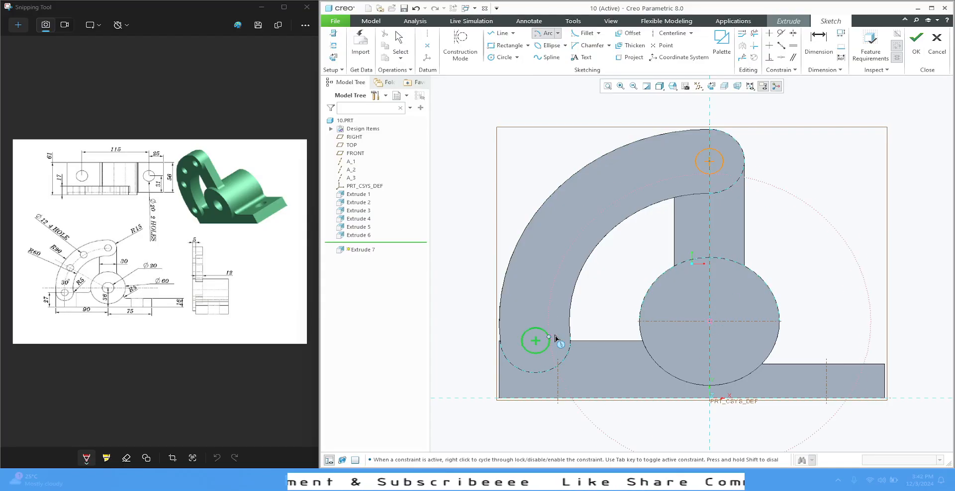
{"action": "left_click", "coordinate": [535, 342]}
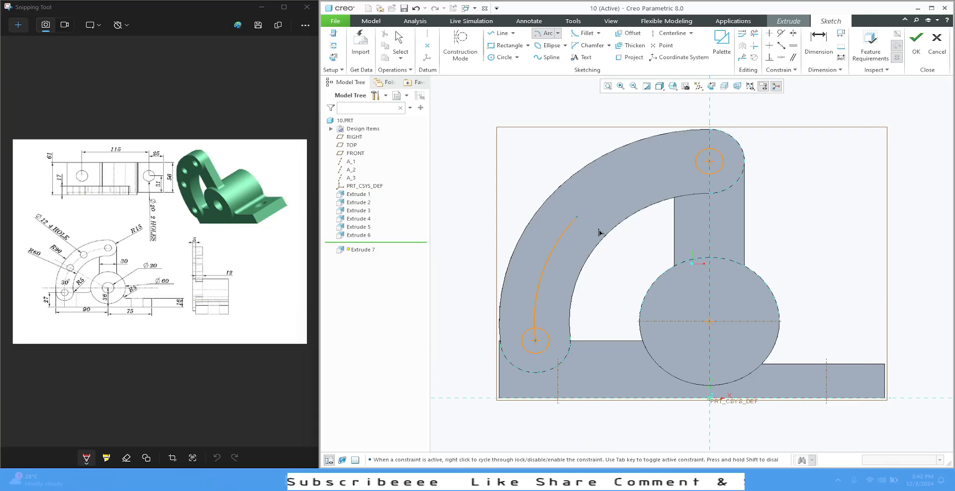
{"action": "left_click", "coordinate": [709, 161]}
{"action": "middle_click", "coordinate": [823, 164]}
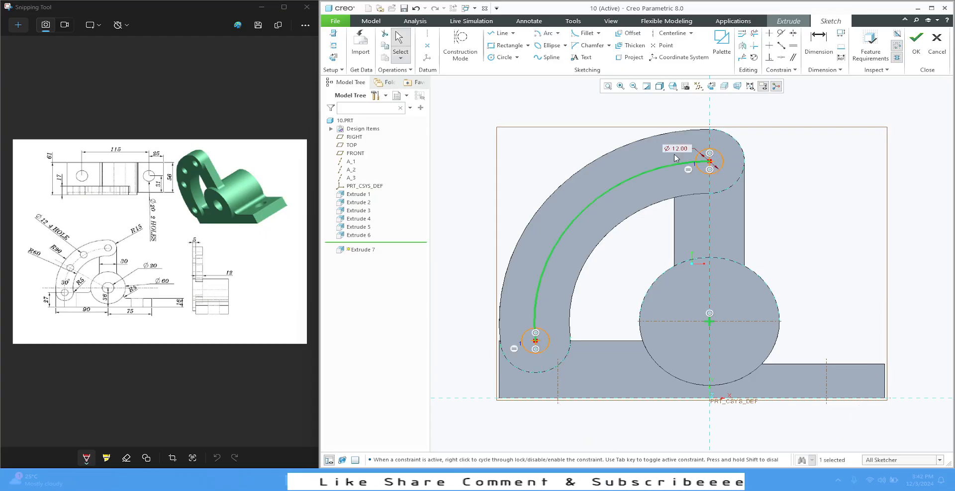
{"action": "left_click", "coordinate": [611, 192]}
{"action": "left_click", "coordinate": [629, 148]}
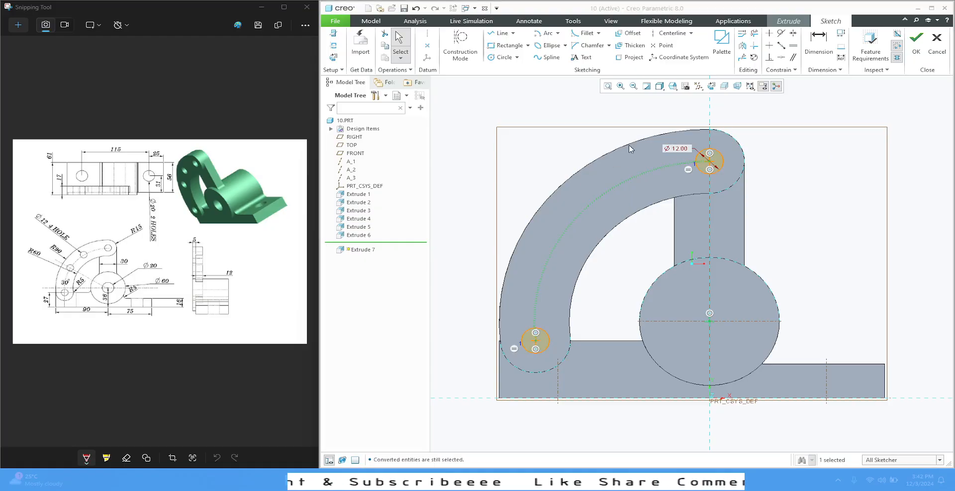
{"action": "left_click", "coordinate": [437, 165]}
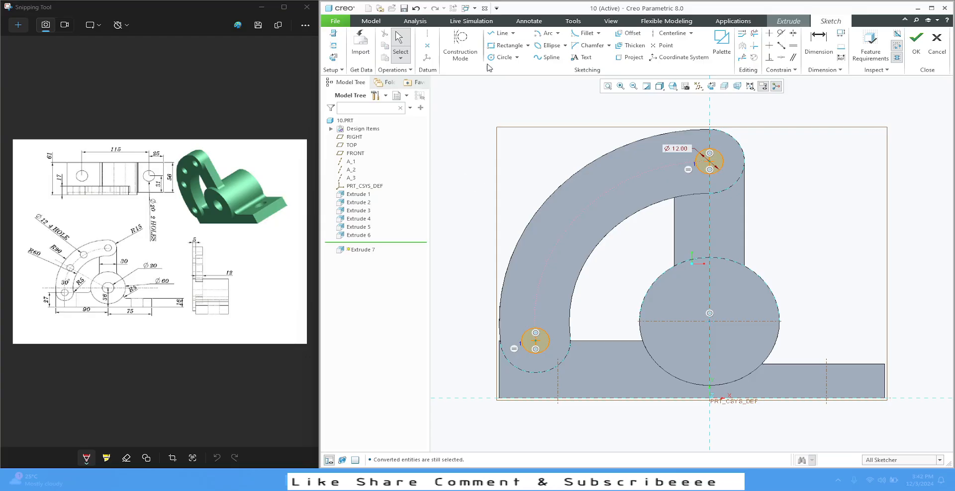
Draw two slanted centerlines from the boss's center across the arm, at about 22° and 62° to the horizontal.
{"action": "left_click", "coordinate": [674, 33]}
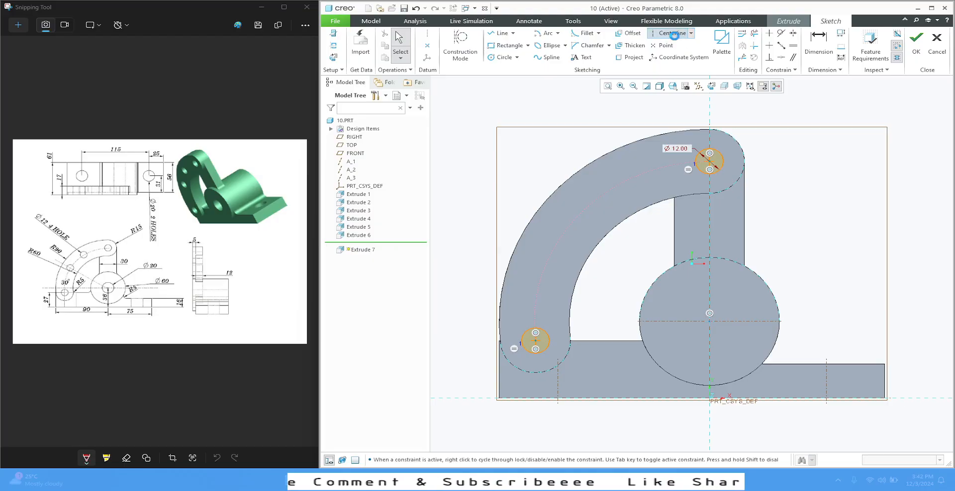
{"action": "left_click", "coordinate": [709, 321]}
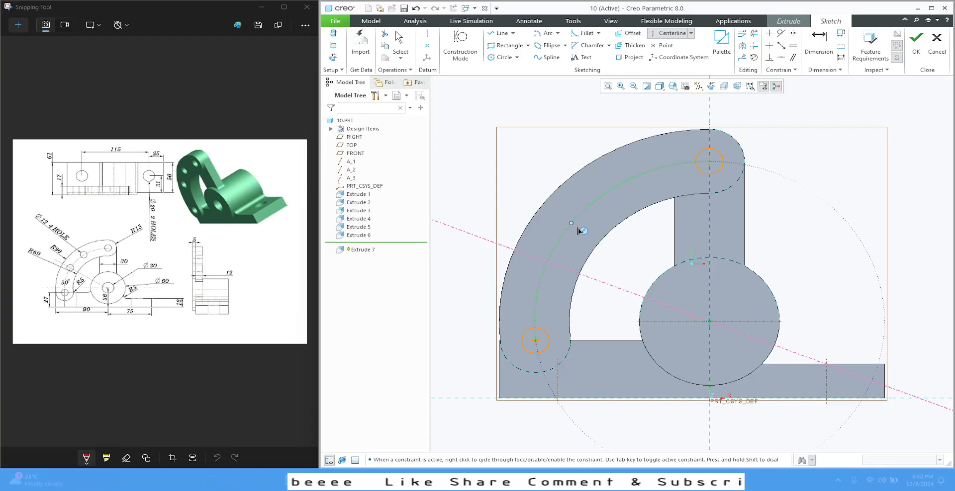
{"action": "left_click", "coordinate": [710, 321]}
{"action": "left_click", "coordinate": [625, 180]}
{"action": "middle_click", "coordinate": [496, 173]}
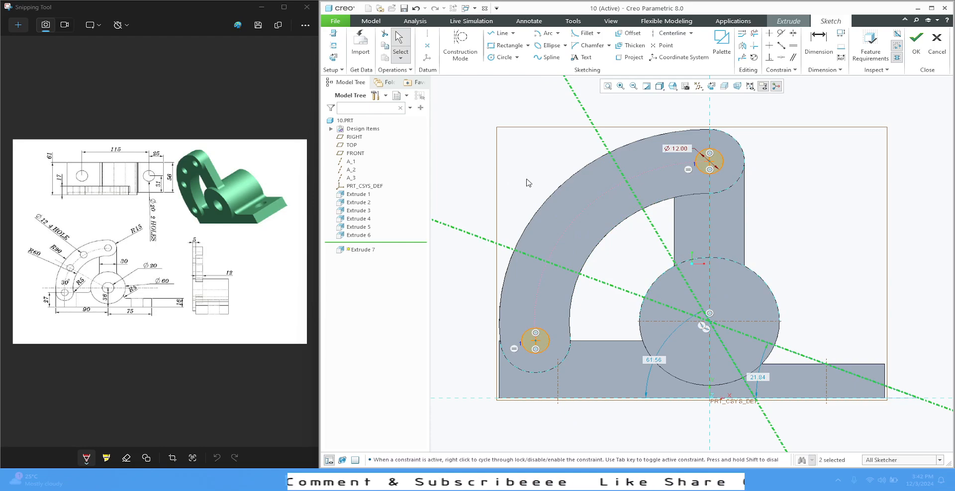
Add a horizontal centerline through the boss's center as a reference for the angle dimensions.
{"action": "left_click", "coordinate": [815, 42]}
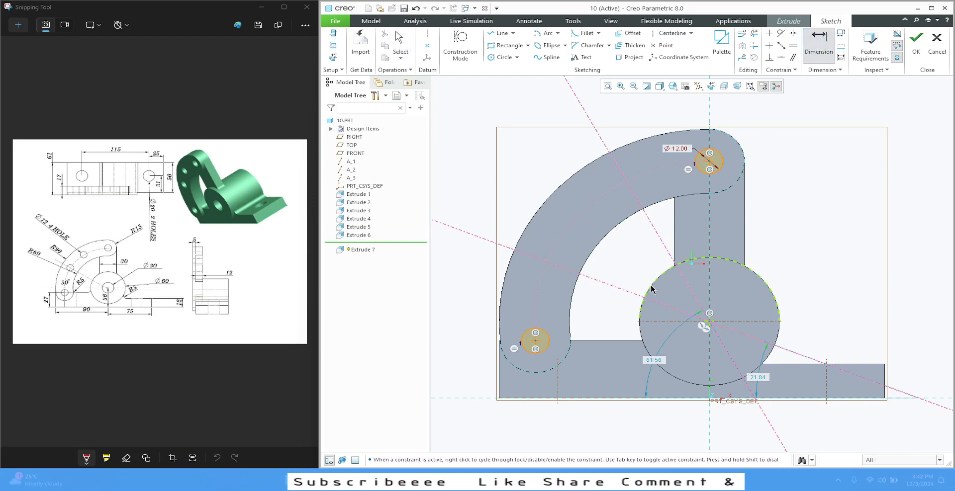
{"action": "left_click", "coordinate": [620, 290]}
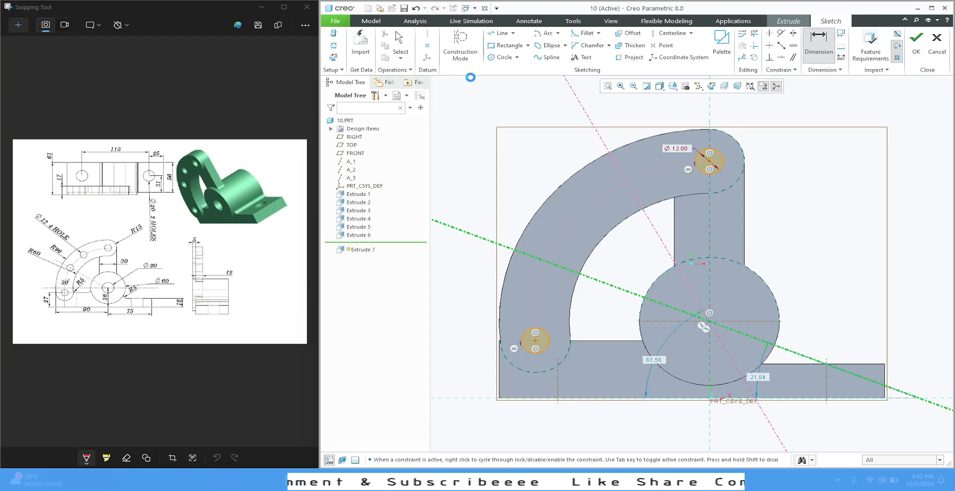
{"action": "left_click", "coordinate": [671, 33]}
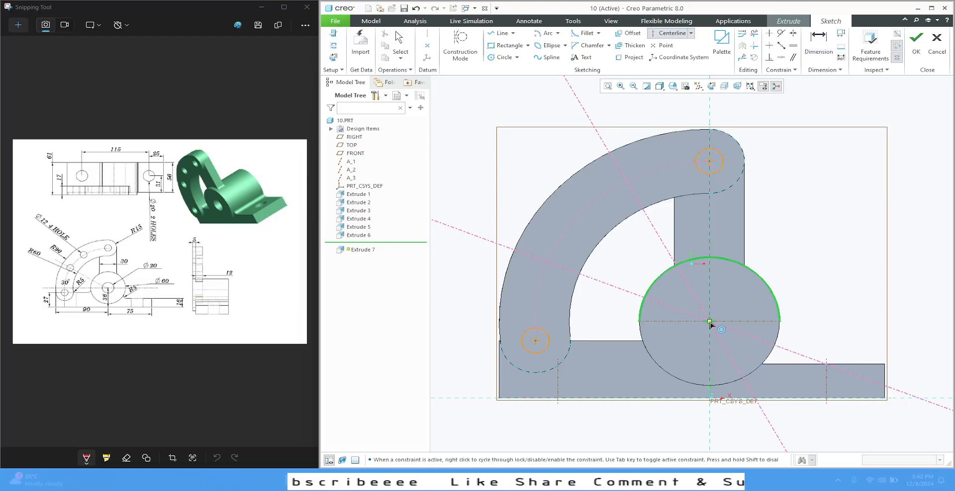
{"action": "left_click", "coordinate": [710, 321]}
{"action": "left_click", "coordinate": [400, 40]}
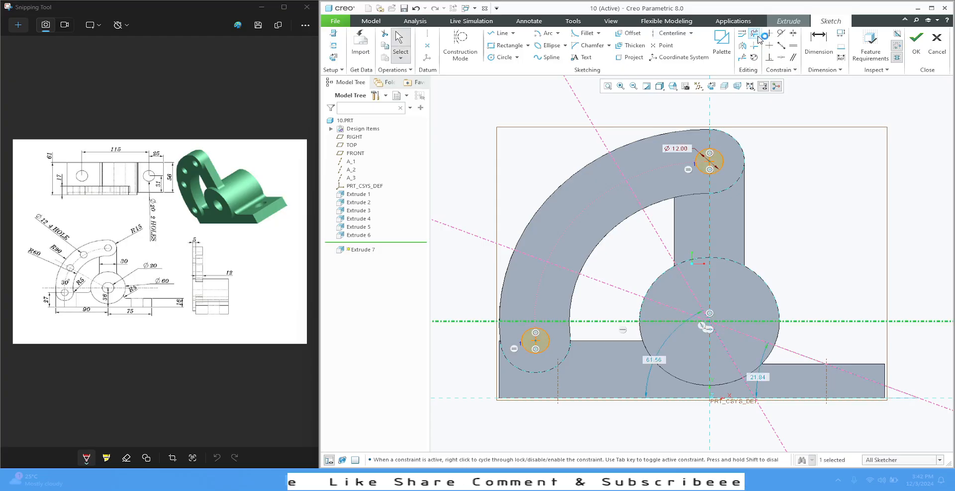
Dimension the angle between the lower slanted centerline and the horizontal centerline as 30°.
{"action": "left_click", "coordinate": [819, 40]}
{"action": "left_click", "coordinate": [603, 281]}
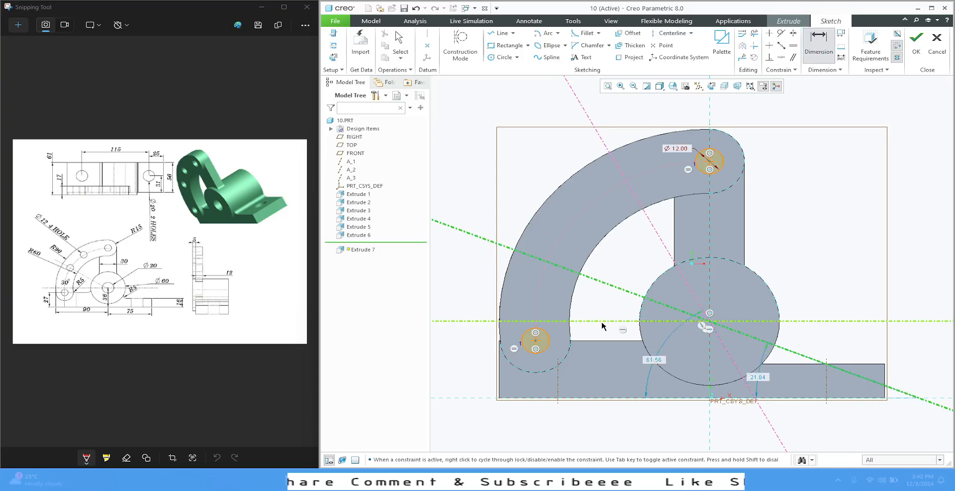
{"action": "left_click", "coordinate": [601, 321]}
{"action": "middle_click", "coordinate": [602, 301]}
{"action": "type", "text": "30"}
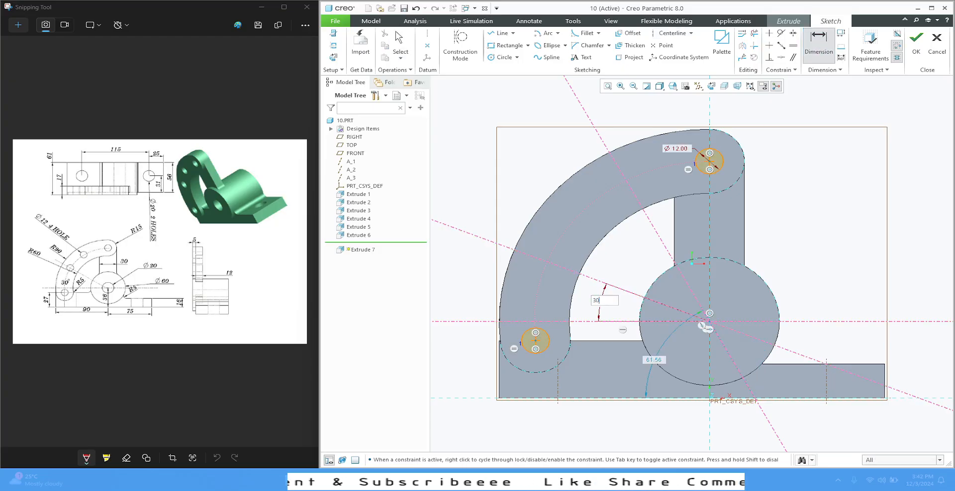
{"action": "key", "text": "Return"}
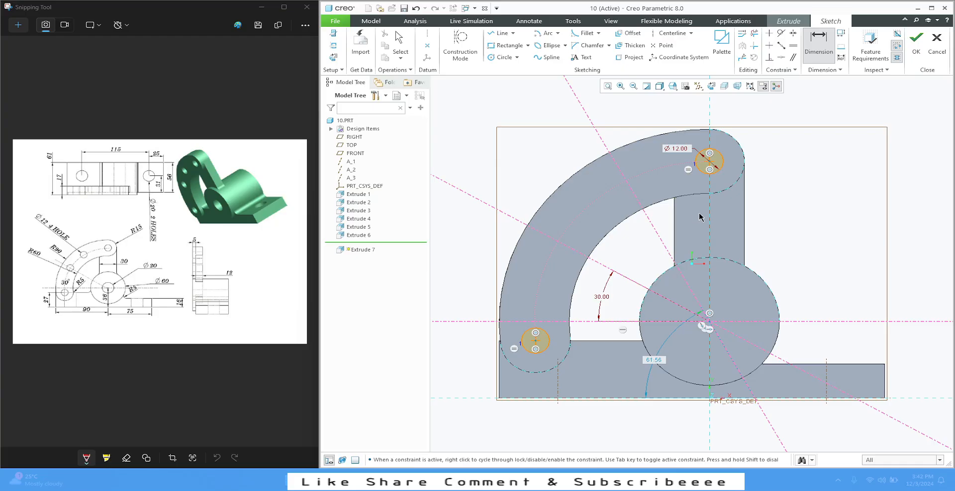
Dimension the angle between the steeper slanted centerline and the vertical reference as 30°.
{"action": "left_click", "coordinate": [651, 219]}
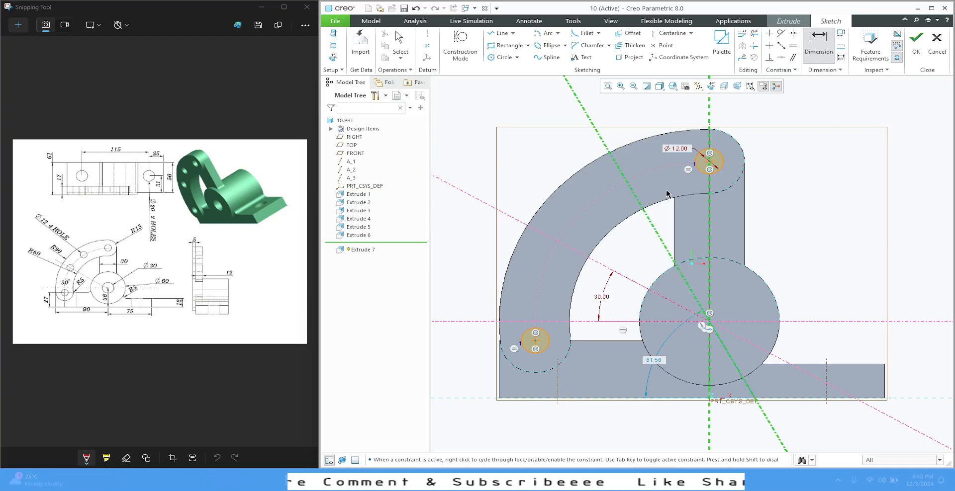
{"action": "middle_click", "coordinate": [667, 191]}
{"action": "key", "text": "Return"}
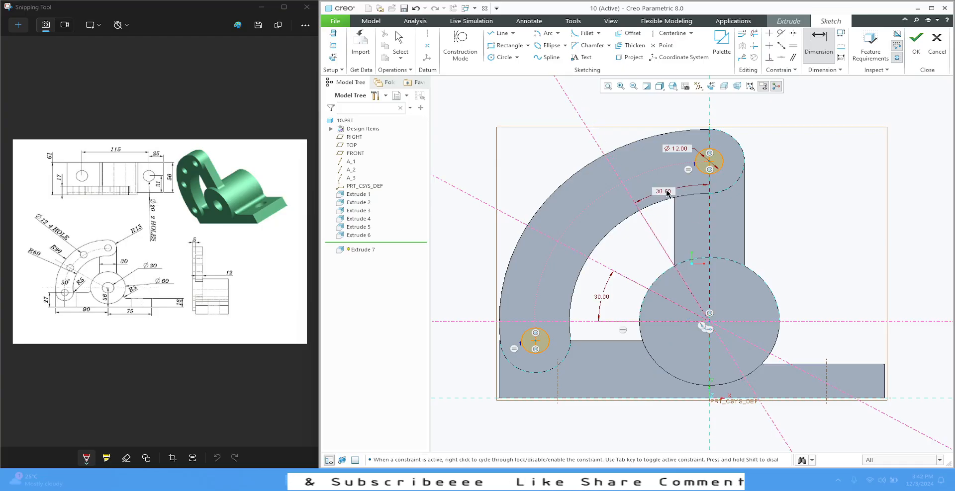
Draw two more circles equal to the 12 mm ones where the slanted centerlines cross the construction arc.
{"action": "left_click", "coordinate": [500, 57]}
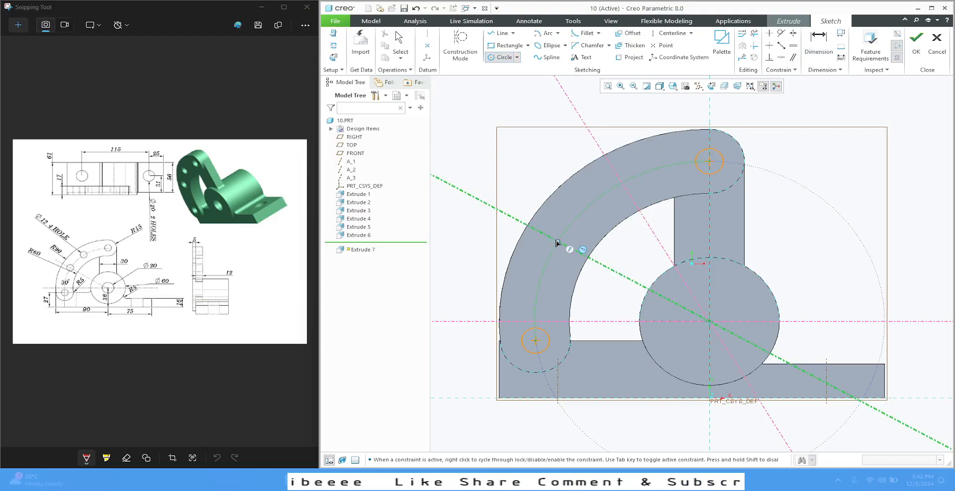
{"action": "left_click", "coordinate": [572, 238]}
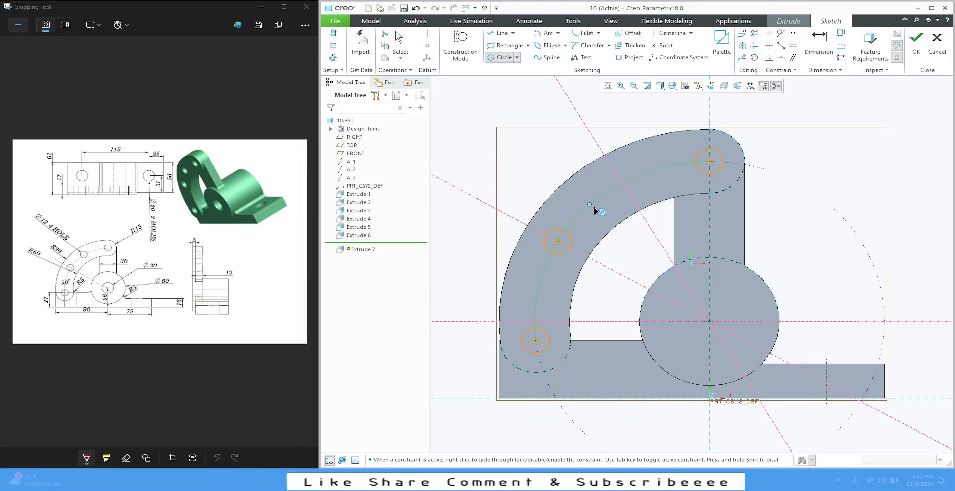
{"action": "left_click", "coordinate": [622, 184]}
{"action": "left_click", "coordinate": [631, 191]}
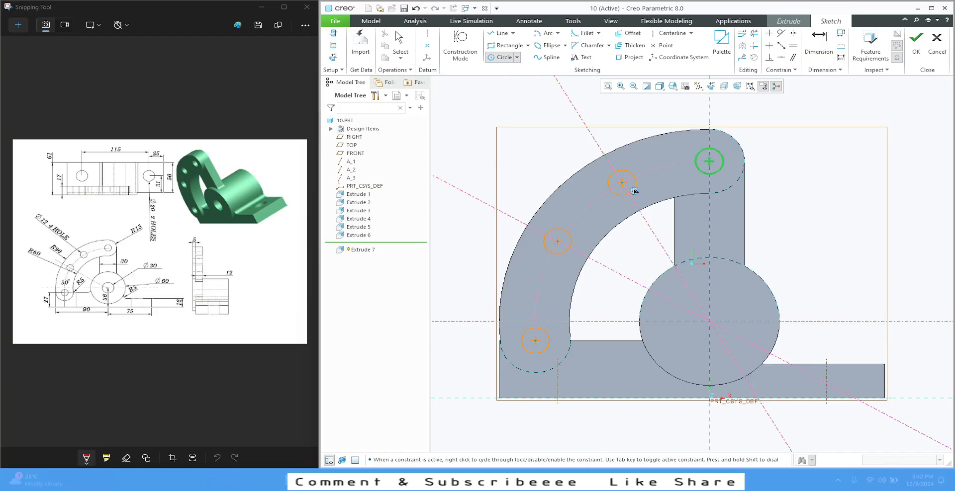
{"action": "middle_click", "coordinate": [542, 144]}
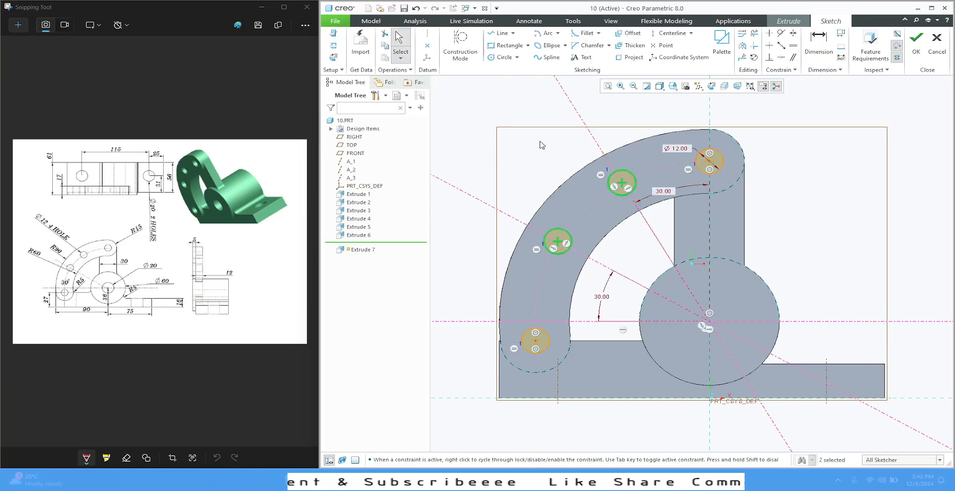
Finish the sketch and extrude the four circles as a material-removing cut through the curved arm.
{"action": "left_click", "coordinate": [913, 47]}
{"action": "left_click", "coordinate": [517, 43]}
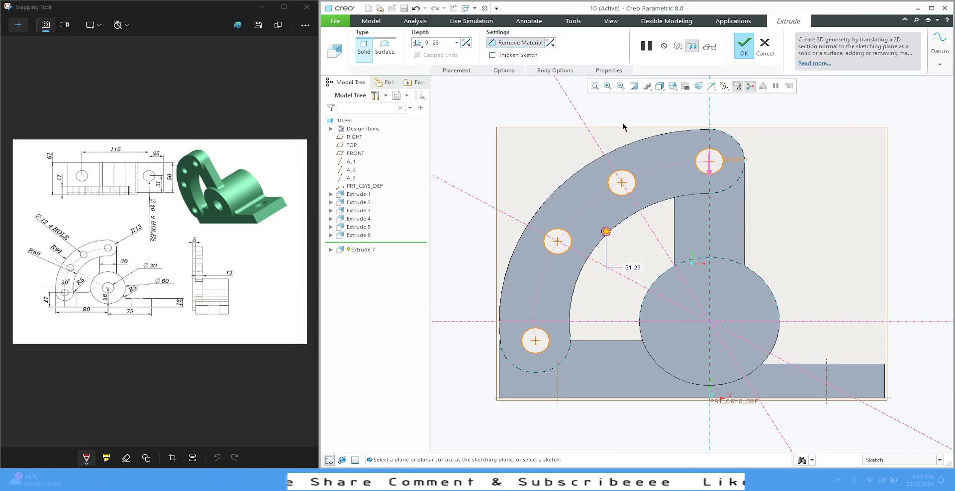
{"action": "mouse_move", "coordinate": [567, 98]}
{"action": "middle_mouse_down"}
{"action": "mouse_move", "coordinate": [564, 159]}
{"action": "mouse_move", "coordinate": [522, 177]}
{"action": "mouse_move", "coordinate": [638, 119]}
{"action": "middle_mouse_up"}
{"action": "left_click", "coordinate": [742, 47]}
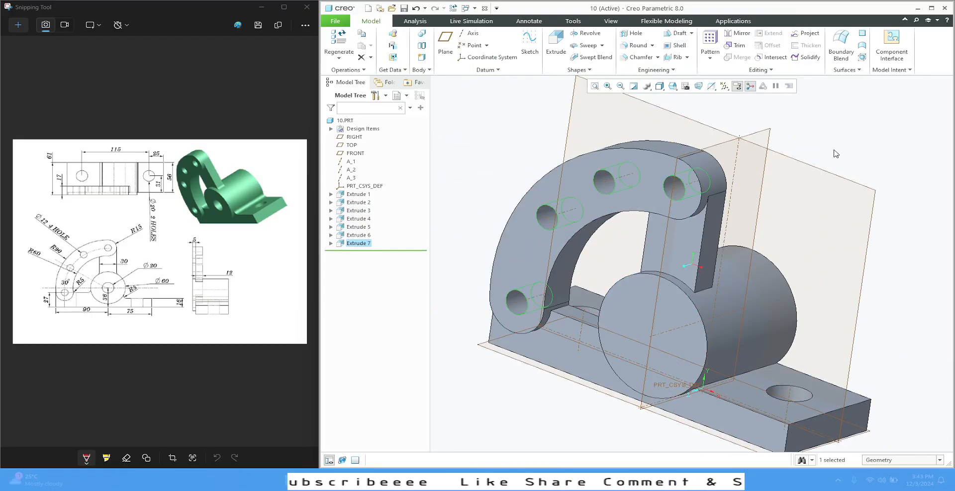
{"action": "middle_click_drag", "start_coordinate": [725, 153], "coordinate": [735, 158]}
{"action": "key", "text": "ctrl+d"}
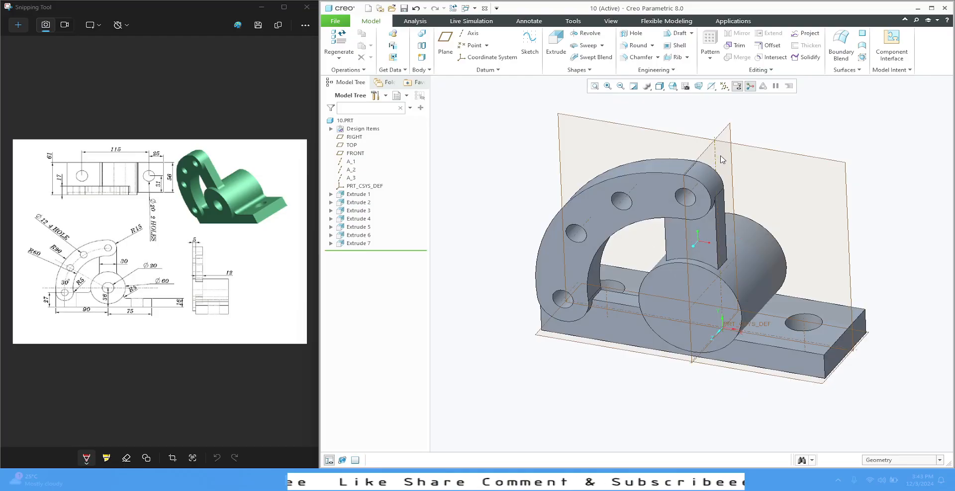
Start a simple hole on the cylindrical boss's front face, placed coaxially with the boss's axis.
{"action": "left_click", "coordinate": [633, 44]}
{"action": "left_click", "coordinate": [631, 33]}
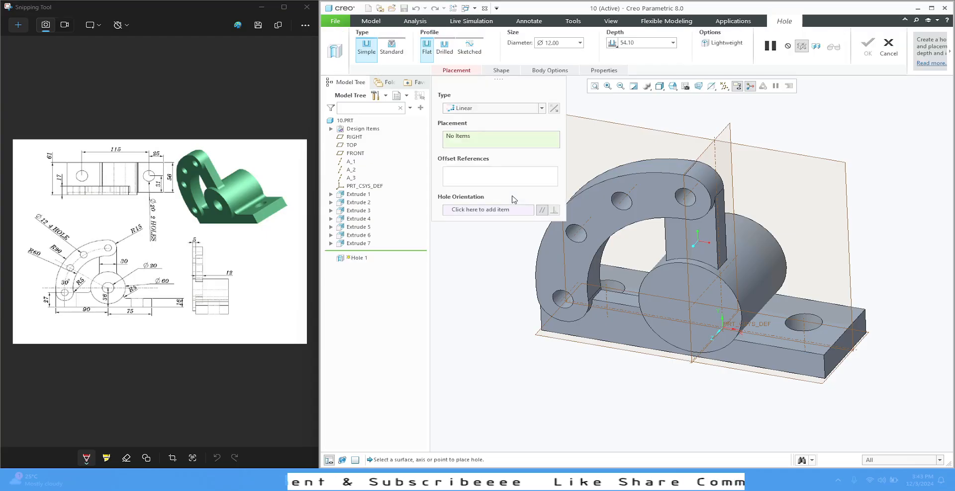
{"action": "left_click", "coordinate": [663, 280]}
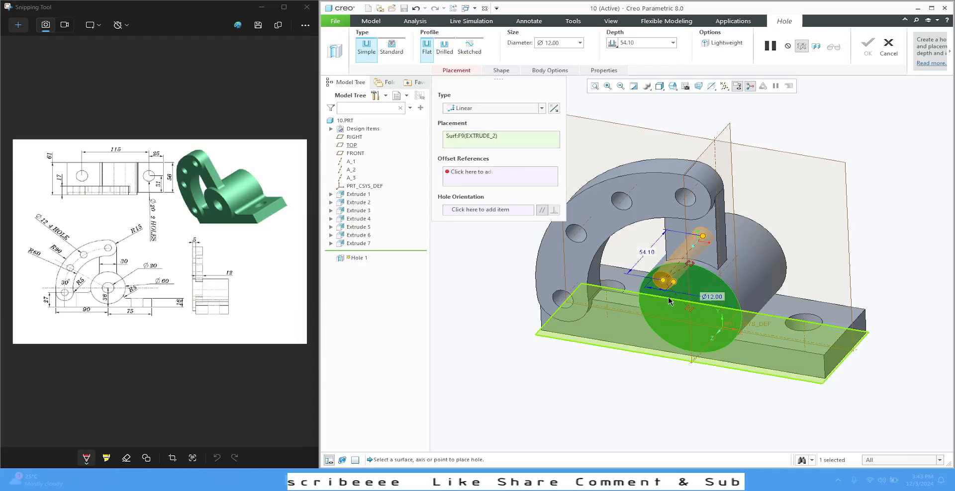
{"action": "left_click", "coordinate": [708, 291], "text": "ctrl"}
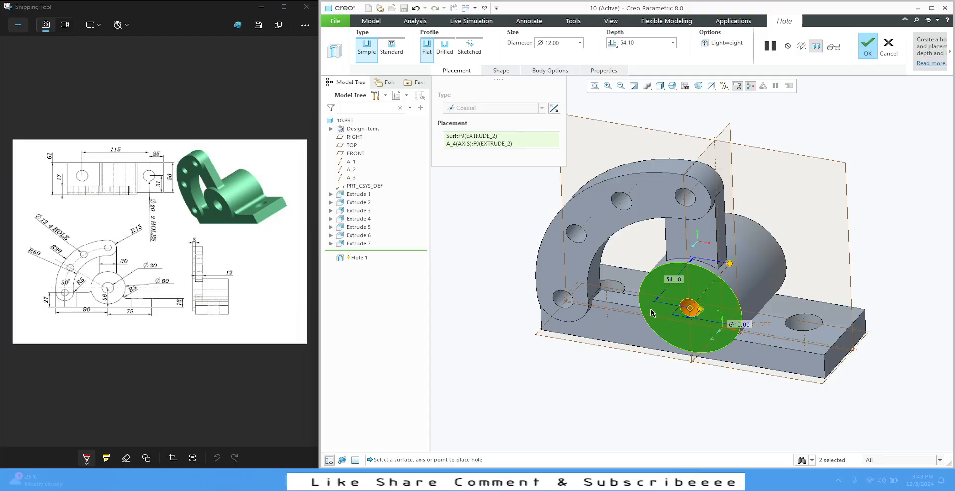
Set the boss hole's diameter to 20 mm and its depth to Through All, and complete the hole.
{"action": "double_click", "coordinate": [574, 44]}
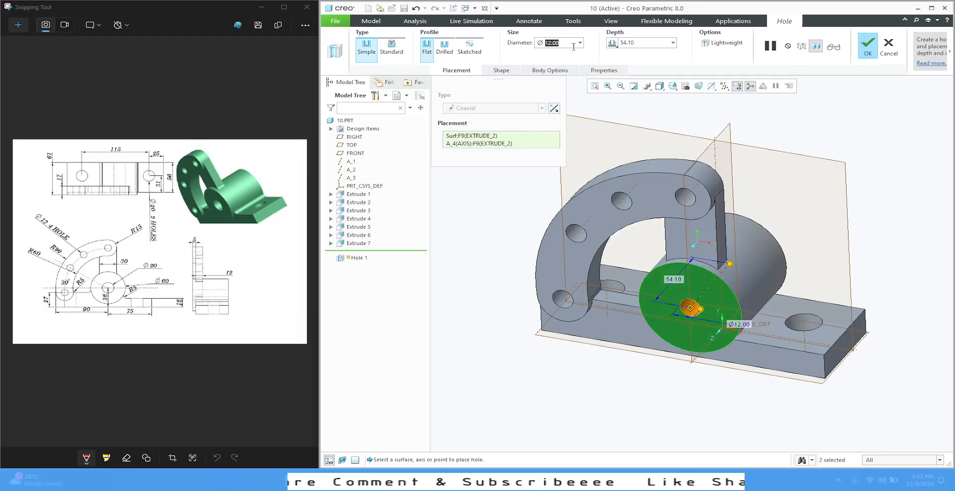
{"action": "type", "text": "2"}
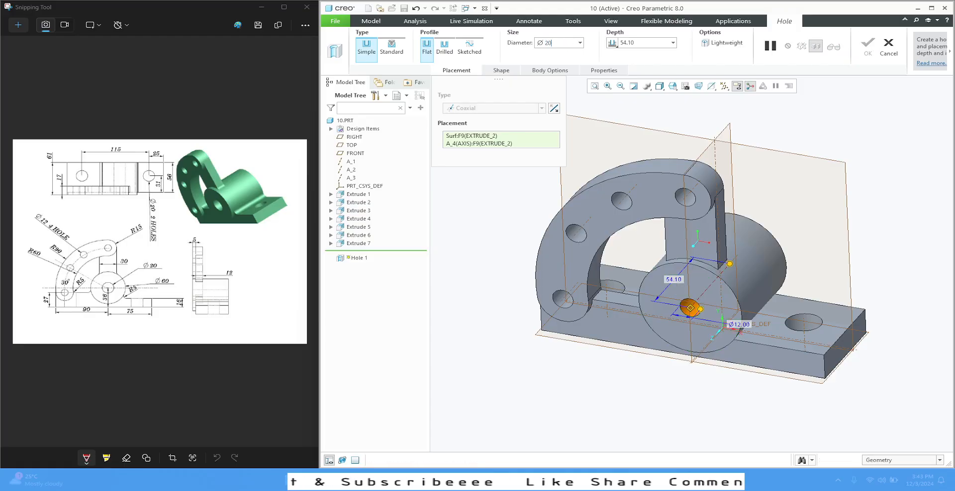
{"action": "type", "text": "0"}
{"action": "key", "text": "Return"}
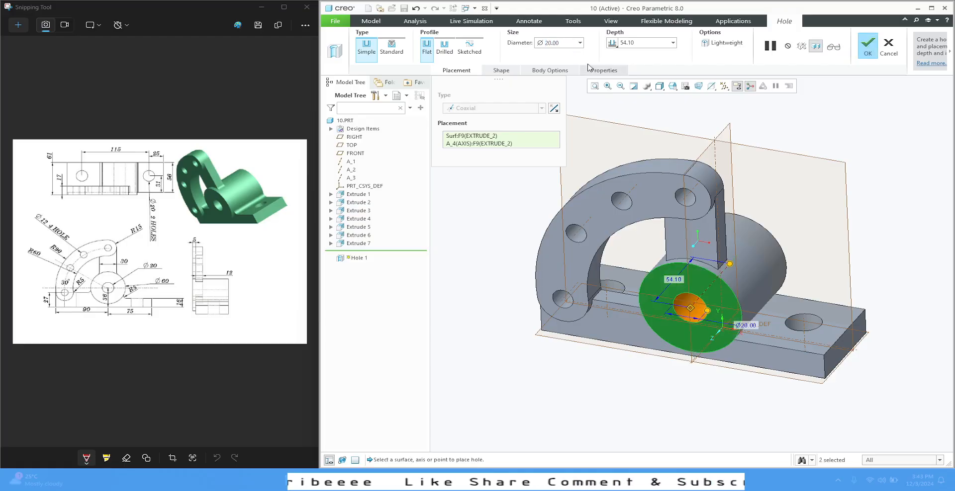
{"action": "left_click", "coordinate": [613, 43]}
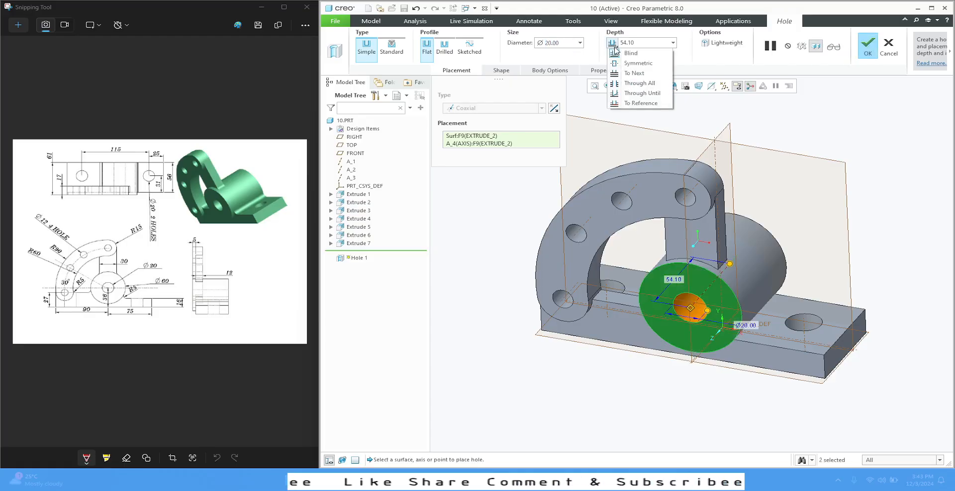
{"action": "left_click", "coordinate": [636, 83]}
{"action": "left_click", "coordinate": [861, 55]}
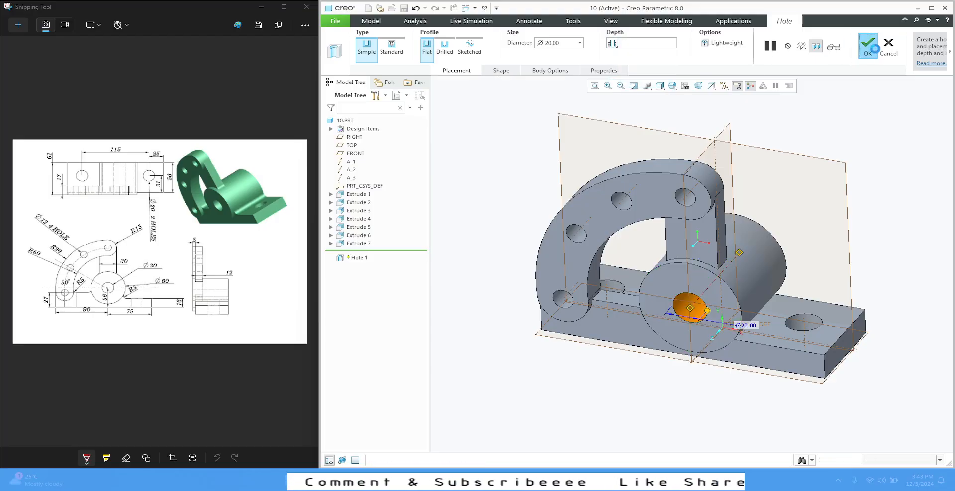
{"action": "mouse_move", "coordinate": [764, 127]}
{"action": "middle_mouse_down"}
{"action": "mouse_move", "coordinate": [650, 172]}
{"action": "mouse_move", "coordinate": [780, 121]}
{"action": "mouse_move", "coordinate": [812, 158]}
{"action": "mouse_move", "coordinate": [786, 154]}
{"action": "mouse_move", "coordinate": [782, 165]}
{"action": "middle_mouse_up"}
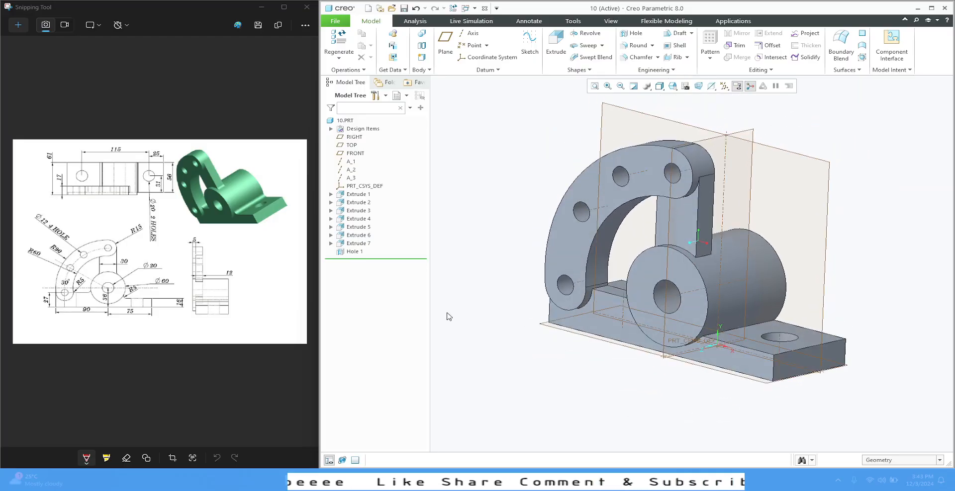
Round the edges where the boss meets the base on both sides and the inner corner beside the curved arm with a 5 mm radius.
{"action": "left_click", "coordinate": [644, 47]}
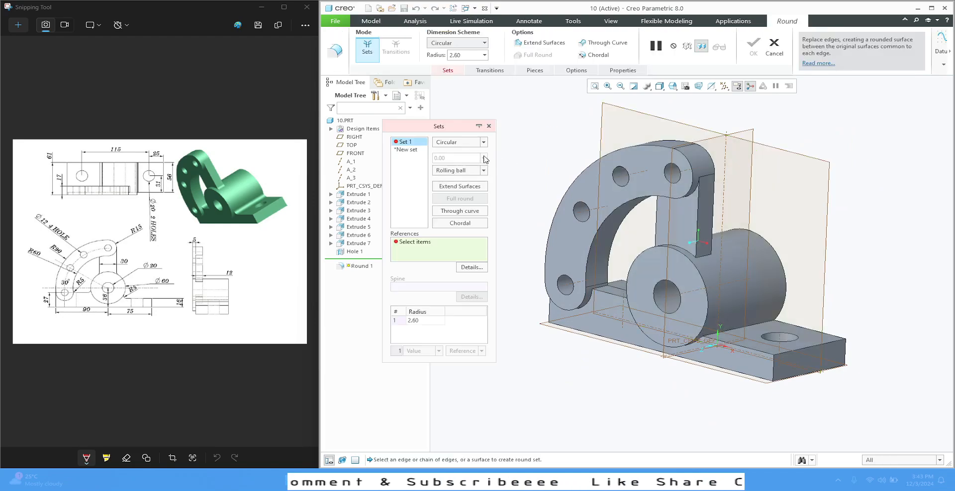
{"action": "double_click", "coordinate": [455, 55]}
{"action": "type", "text": "5"}
{"action": "key", "text": "Return"}
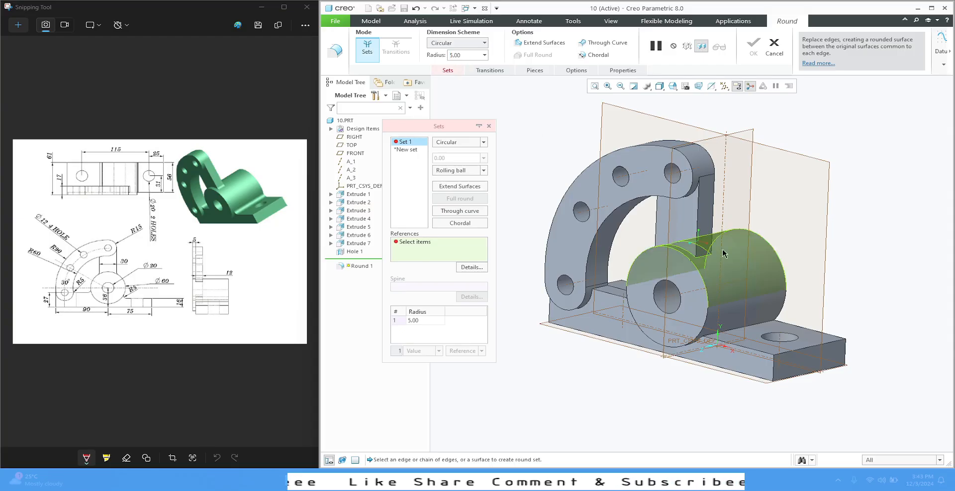
{"action": "left_click", "coordinate": [749, 327]}
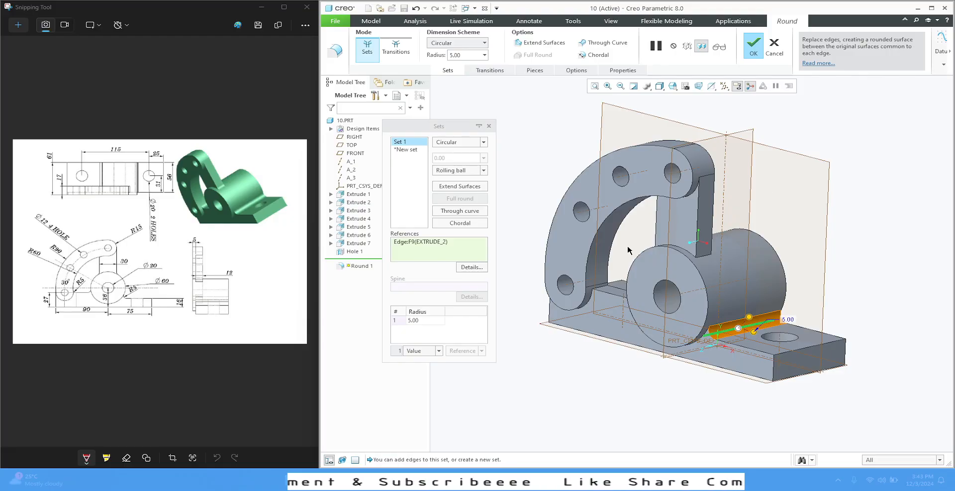
{"action": "left_click", "coordinate": [600, 291]}
{"action": "middle_click_drag", "start_coordinate": [600, 292], "coordinate": [632, 293]}
{"action": "left_click", "coordinate": [627, 290]}
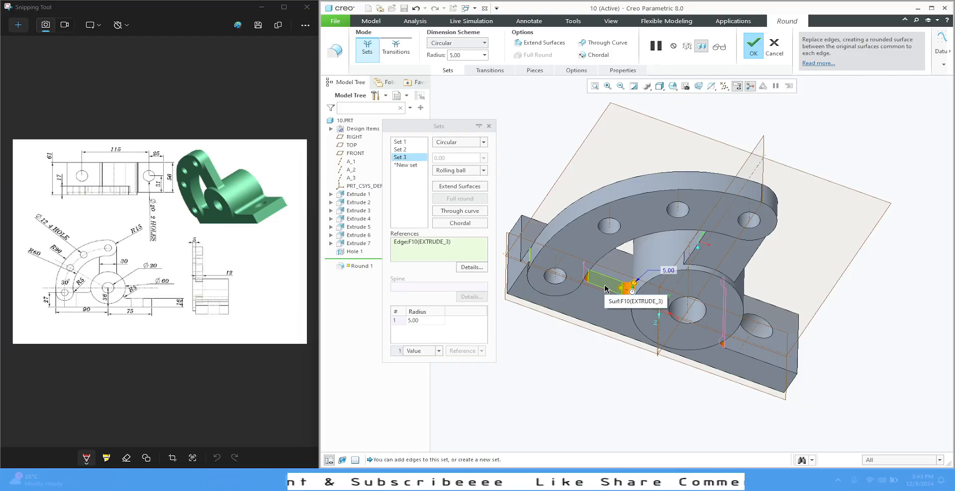
{"action": "left_click", "coordinate": [745, 58]}
{"action": "mouse_move", "coordinate": [665, 209]}
{"action": "middle_mouse_down"}
{"action": "mouse_move", "coordinate": [601, 136]}
{"action": "mouse_move", "coordinate": [619, 166]}
{"action": "mouse_move", "coordinate": [611, 160]}
{"action": "middle_mouse_up"}
{"action": "left_click", "coordinate": [510, 179]}
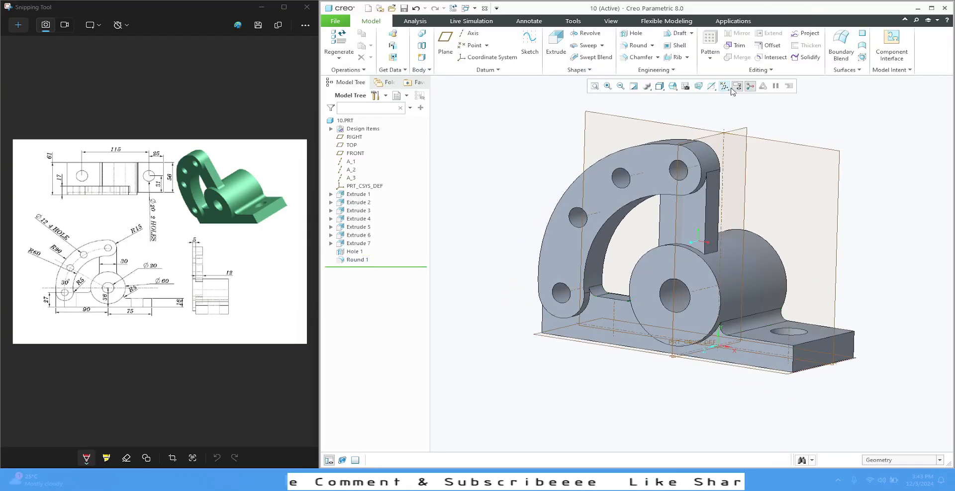
Hide the spin center and all datum axes, points, coordinate systems and planes in the model view.
{"action": "left_click", "coordinate": [736, 87]}
{"action": "left_click", "coordinate": [724, 86]}
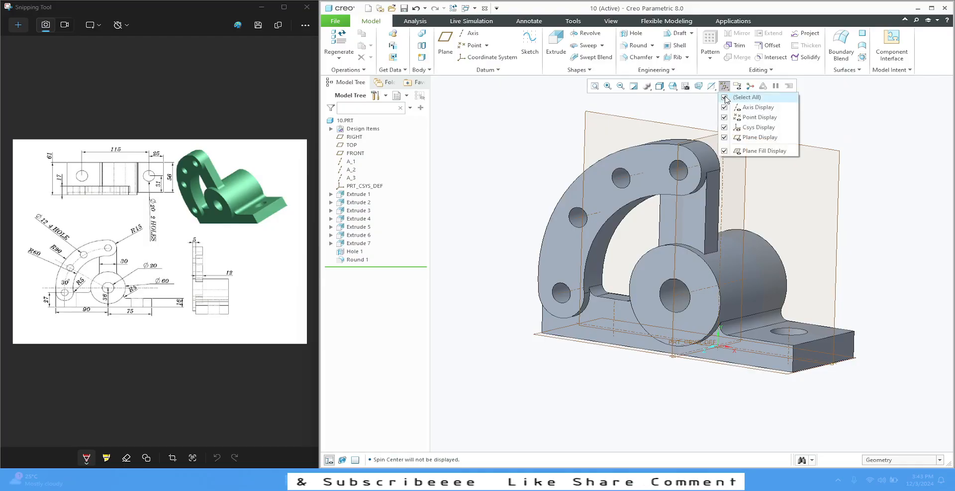
{"action": "left_click", "coordinate": [756, 137]}
{"action": "mouse_move", "coordinate": [524, 159]}
{"action": "middle_mouse_down"}
{"action": "mouse_move", "coordinate": [514, 168]}
{"action": "mouse_move", "coordinate": [530, 164]}
{"action": "mouse_move", "coordinate": [530, 174]}
{"action": "mouse_move", "coordinate": [482, 166]}
{"action": "mouse_move", "coordinate": [449, 215]}
{"action": "mouse_move", "coordinate": [509, 160]}
{"action": "mouse_move", "coordinate": [502, 127]}
{"action": "mouse_move", "coordinate": [502, 171]}
{"action": "middle_mouse_up"}
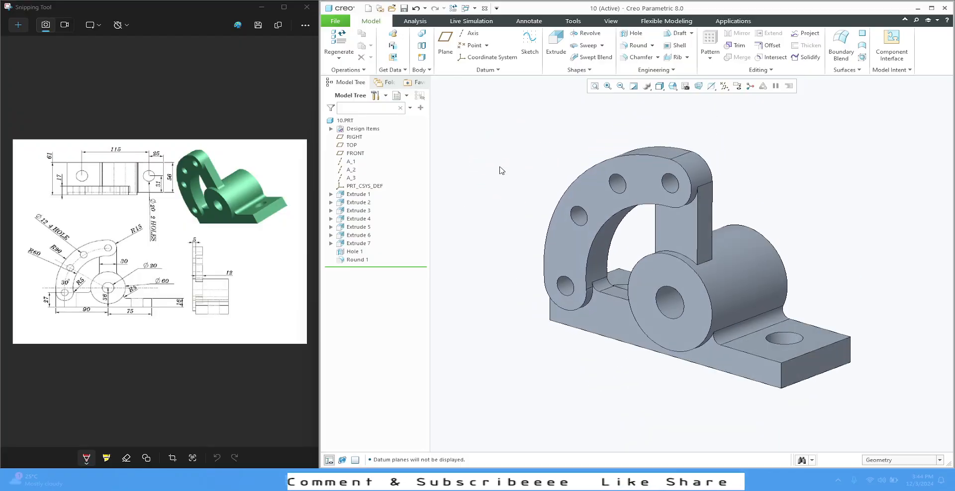